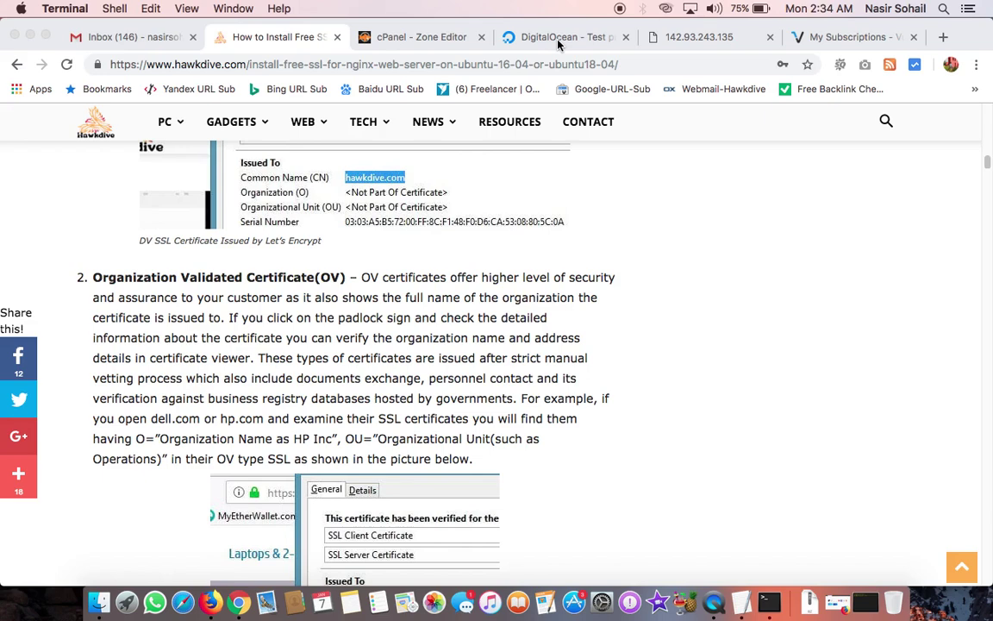
# Step: Open the Create Droplets form and select the LEMP on 18.04 one-click app image
pyautogui.click(558, 39)
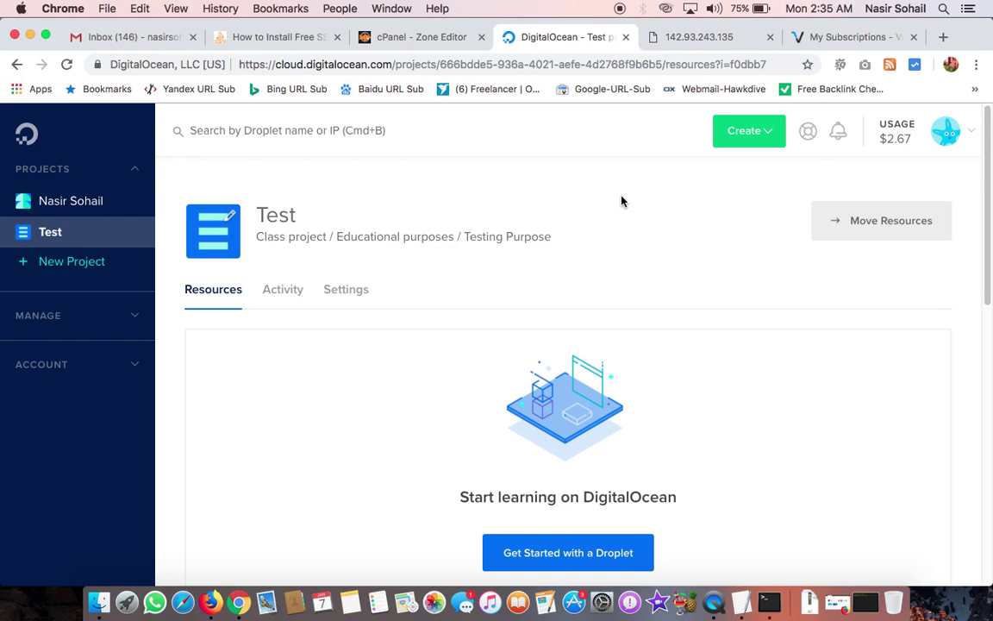
pyautogui.click(771, 139)
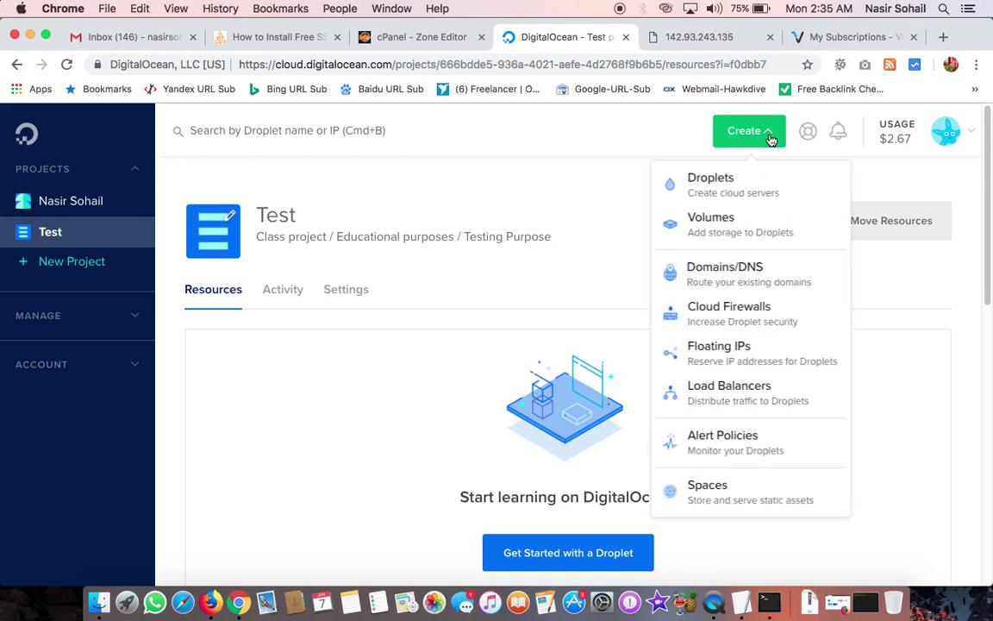
pyautogui.click(716, 195)
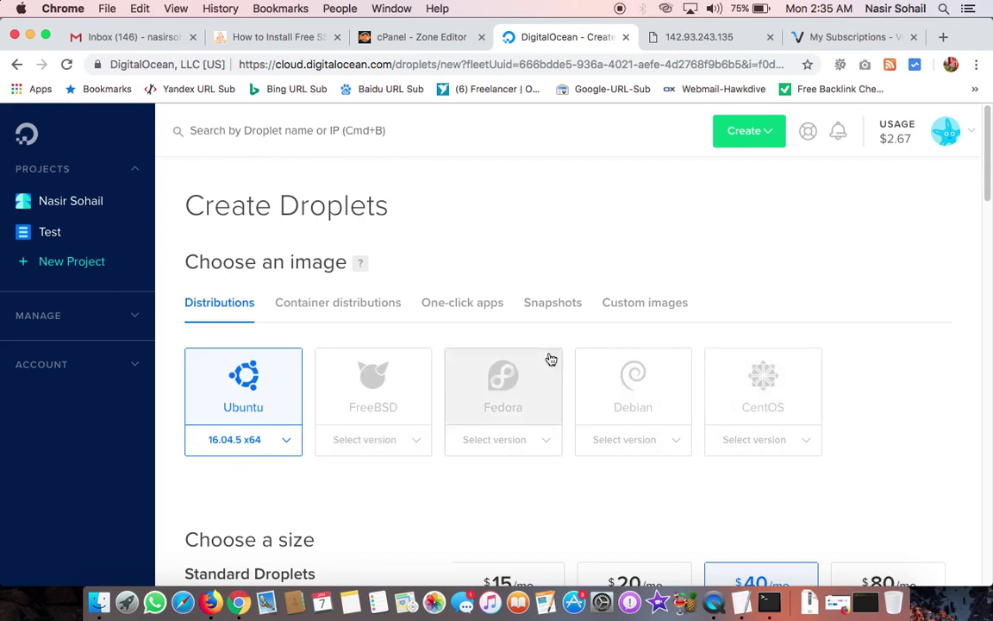
pyautogui.click(458, 312)
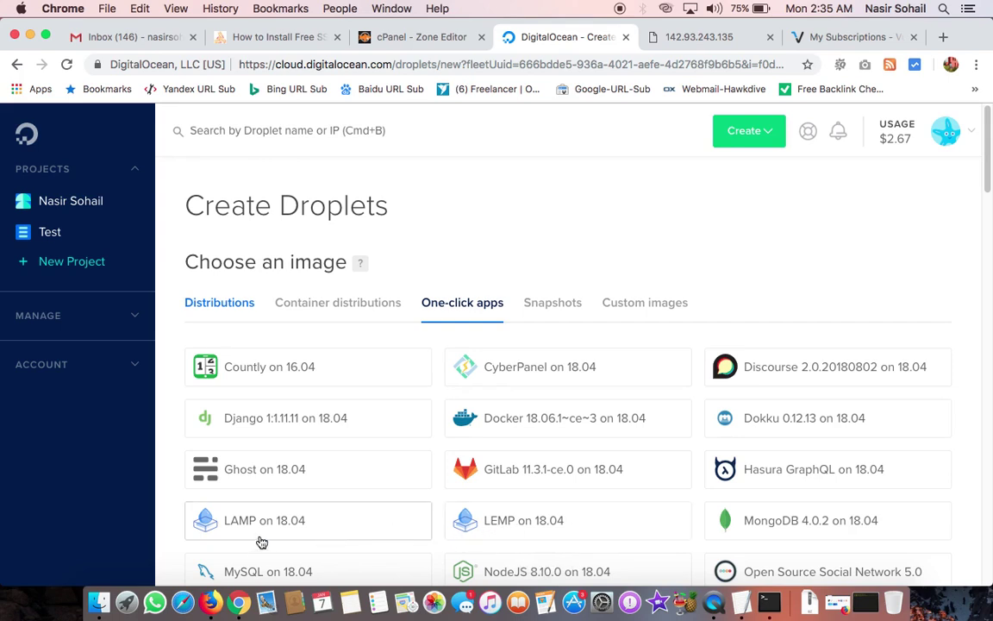
pyautogui.click(509, 534)
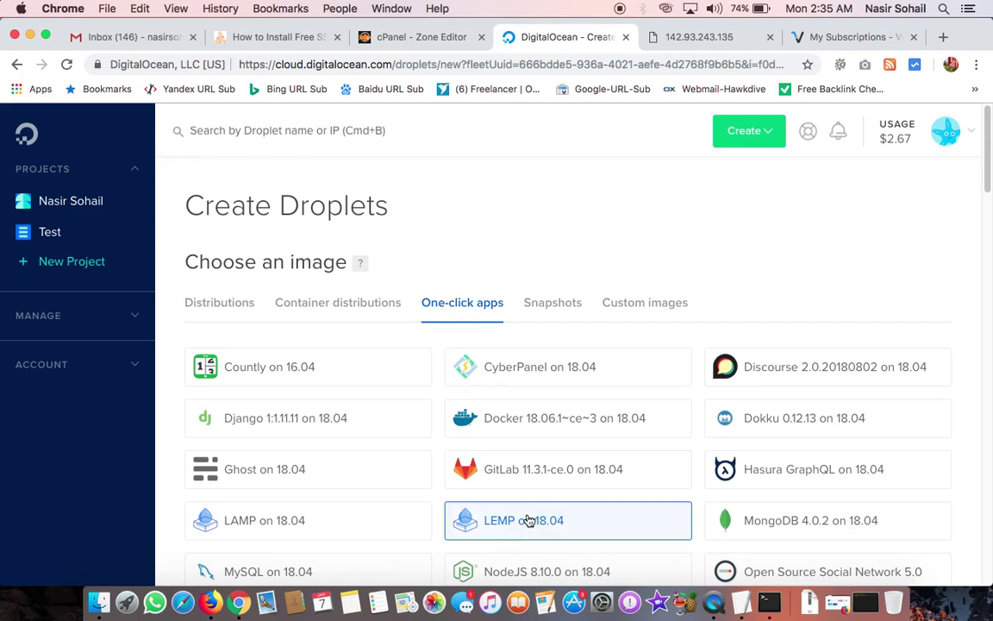
pyautogui.scroll(-3, 526, 520)
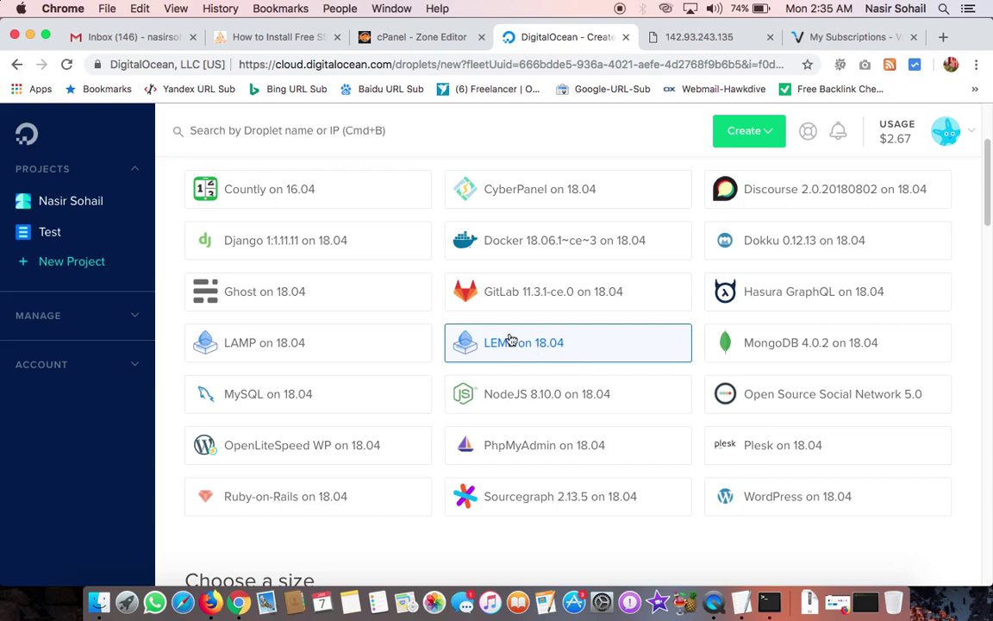
pyautogui.scroll(-5, 413, 345)
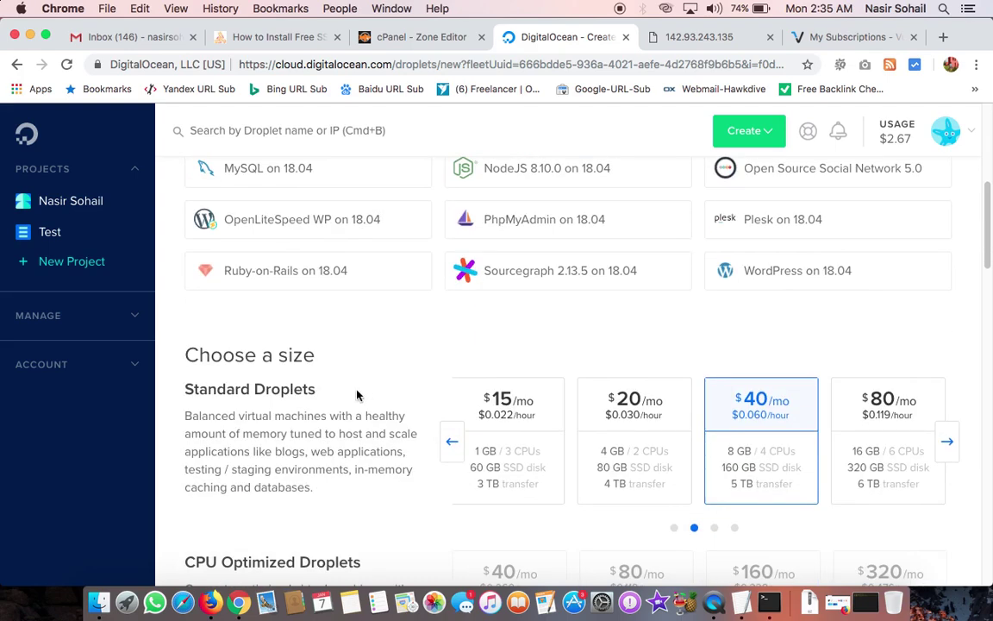
# Step: Pick the $5/mo droplet size
pyautogui.click(455, 441)
pyautogui.click(462, 441)
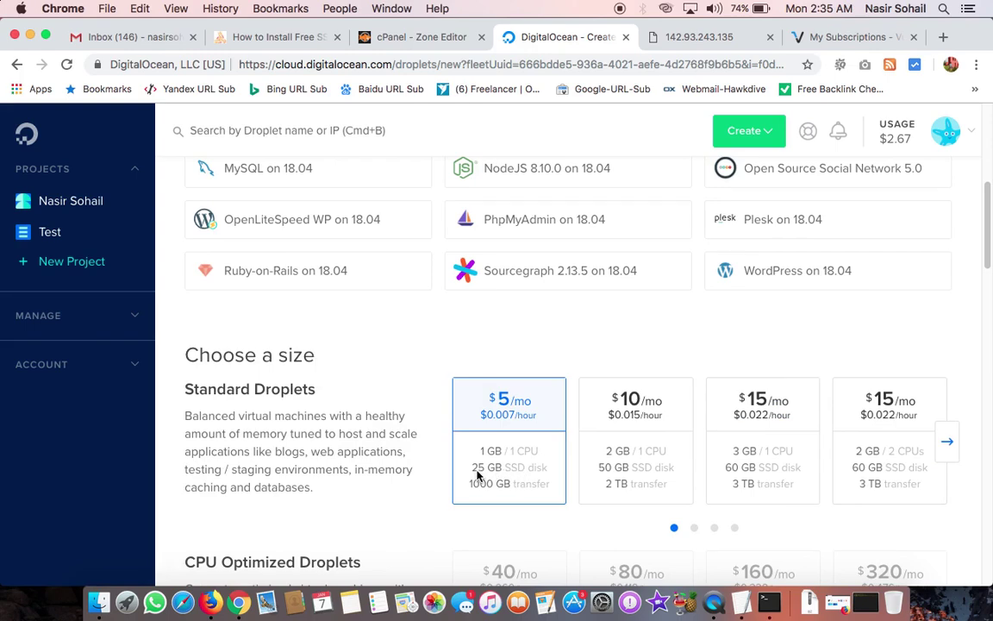
pyautogui.scroll(-10, 478, 474)
pyautogui.scroll(-5, 478, 474)
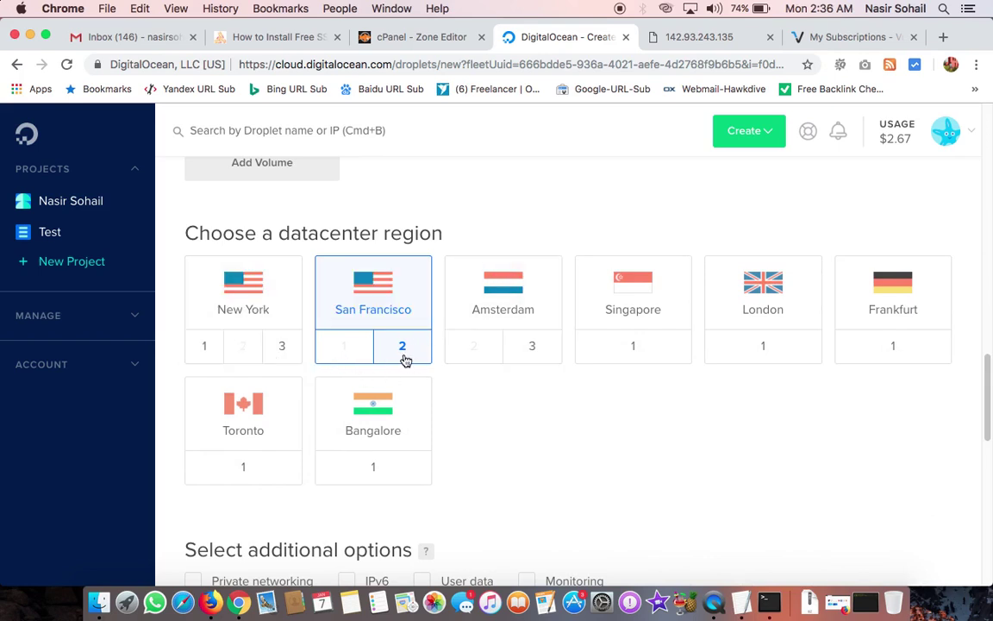
pyautogui.scroll(-3, 428, 361)
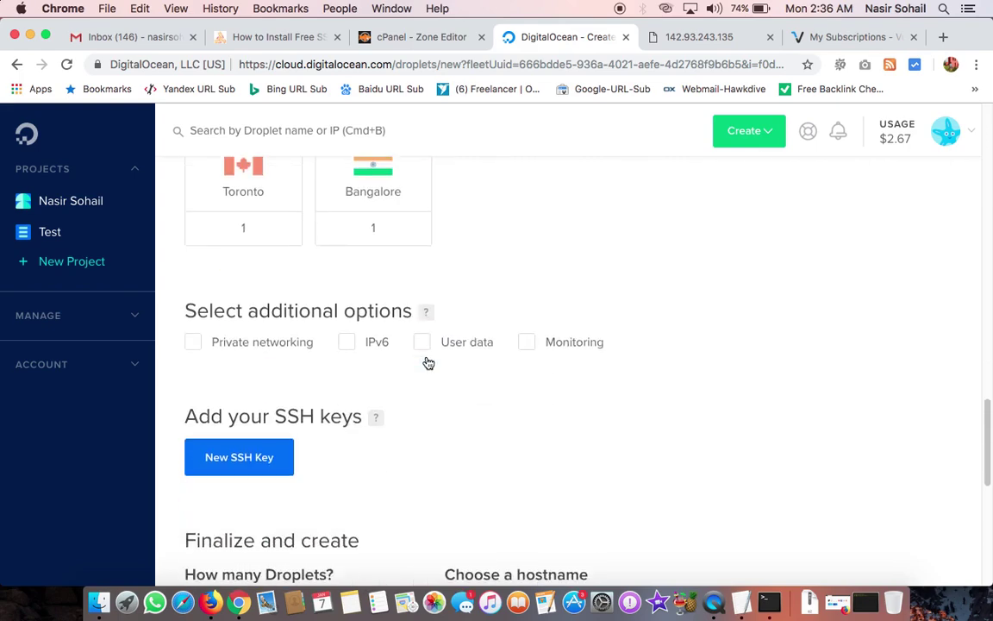
pyautogui.scroll(-6, 322, 293)
pyautogui.scroll(1, 320, 300)
pyautogui.scroll(2, 321, 297)
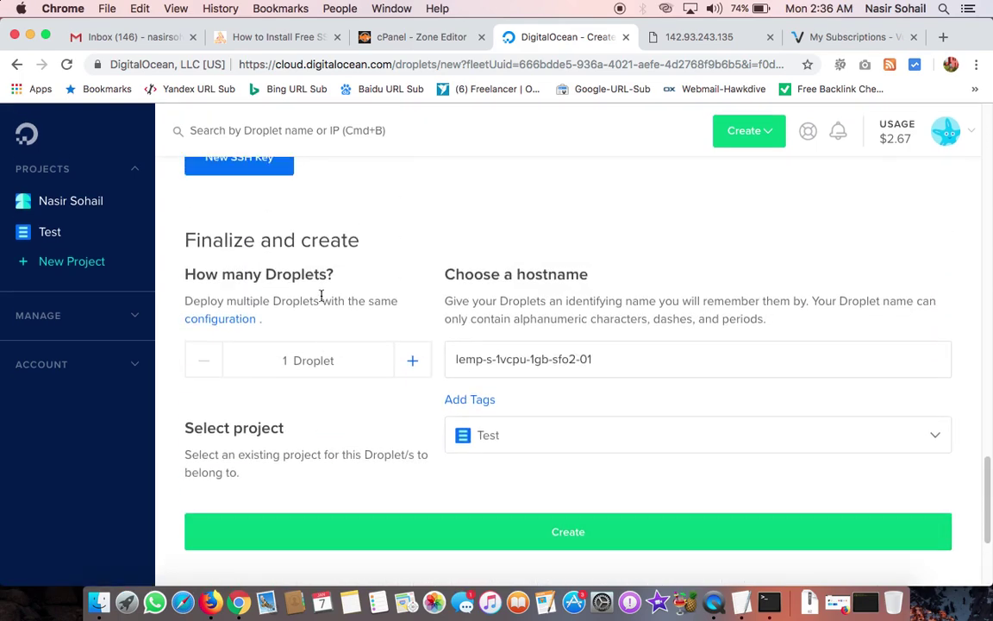
# Step: Name the droplet hawkdive.tk, create it, and close the old server IP page
pyautogui.tripleClick(487, 356)
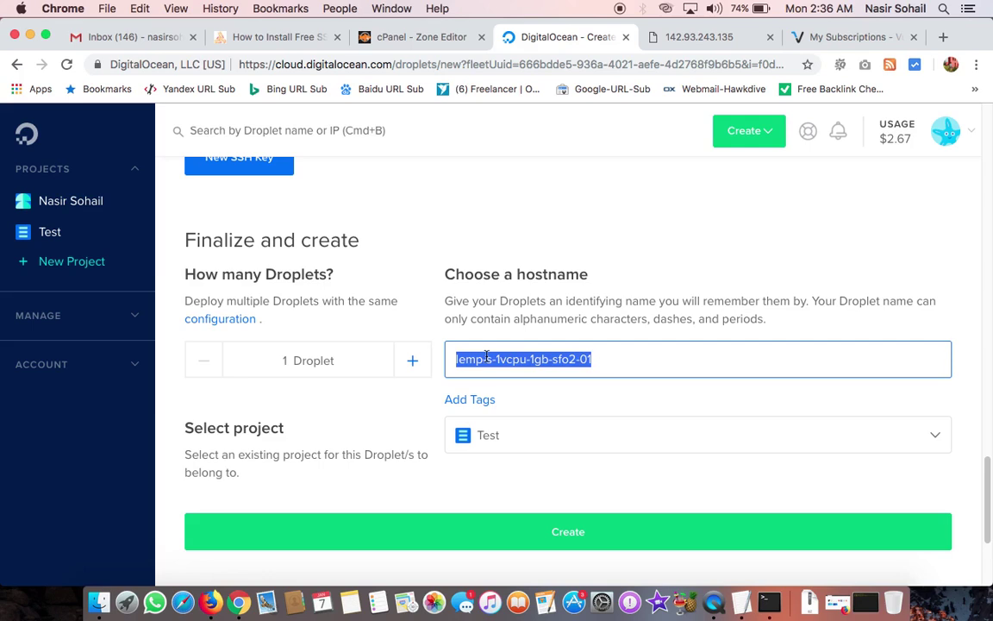
pyautogui.write('hawk')
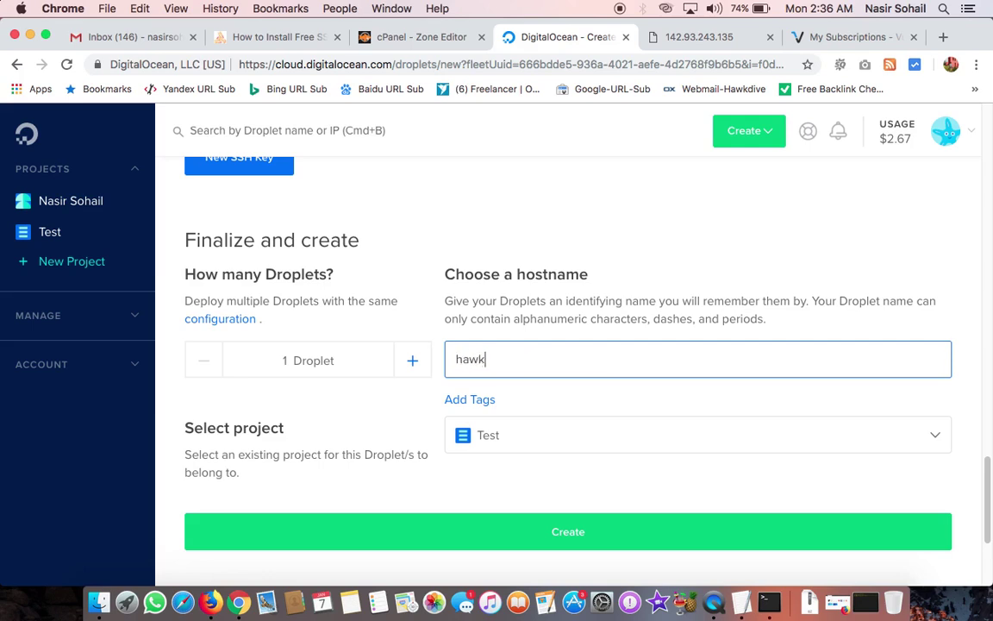
pyautogui.write('dive.tk')
pyautogui.click(524, 532)
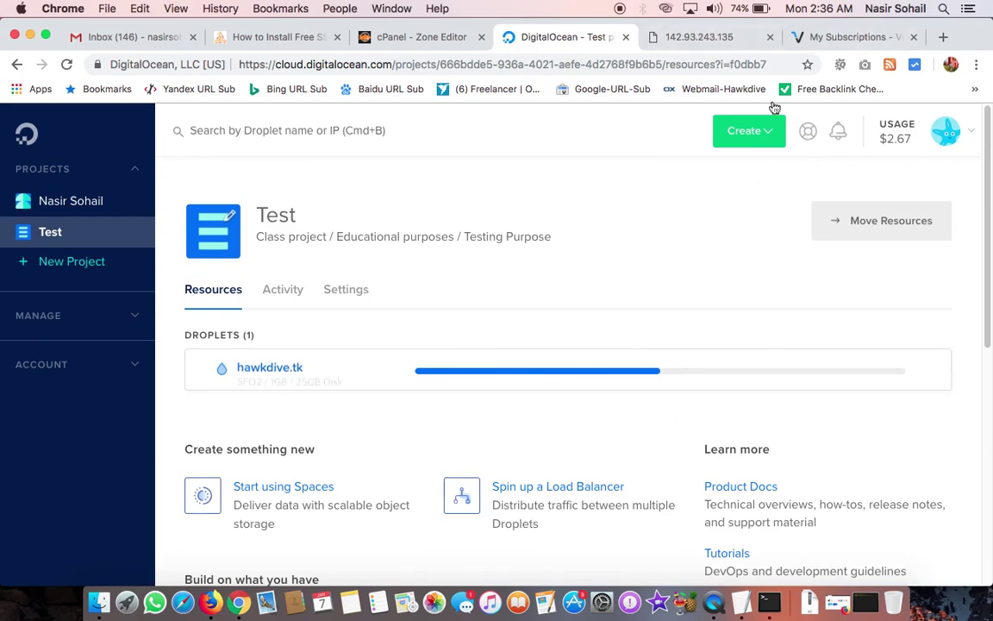
pyautogui.click(706, 39)
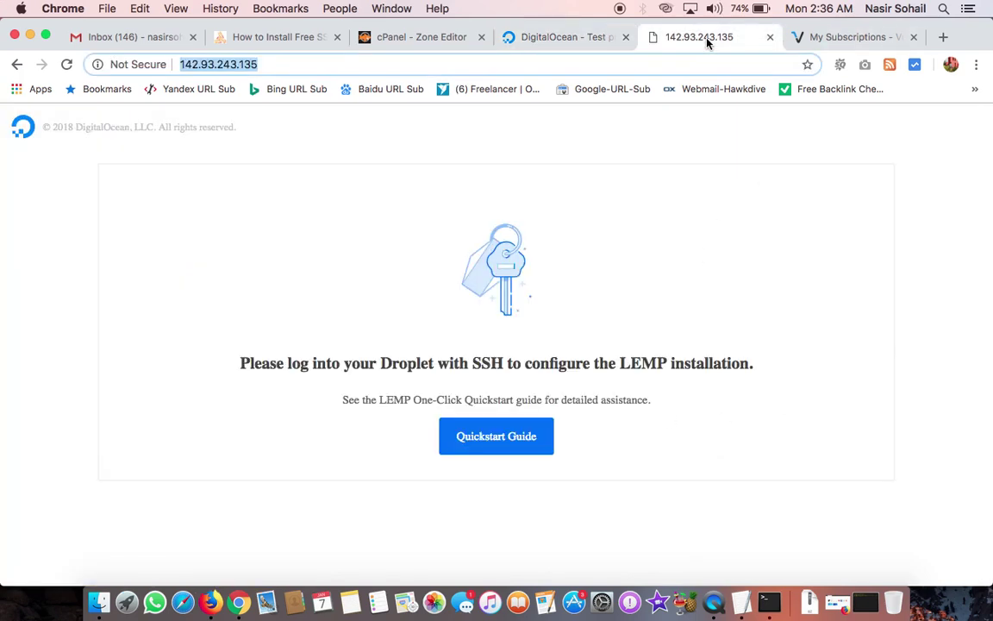
pyautogui.click(769, 37)
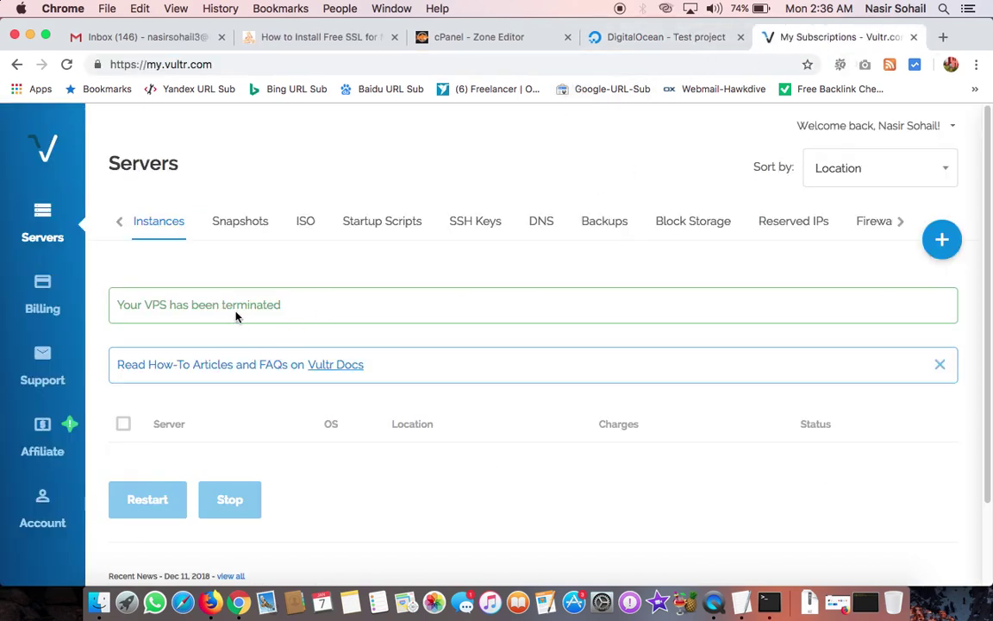
# Step: Start a new Vultr server in an American location with the LEMP Ubuntu 16.04 application
pyautogui.click(944, 240)
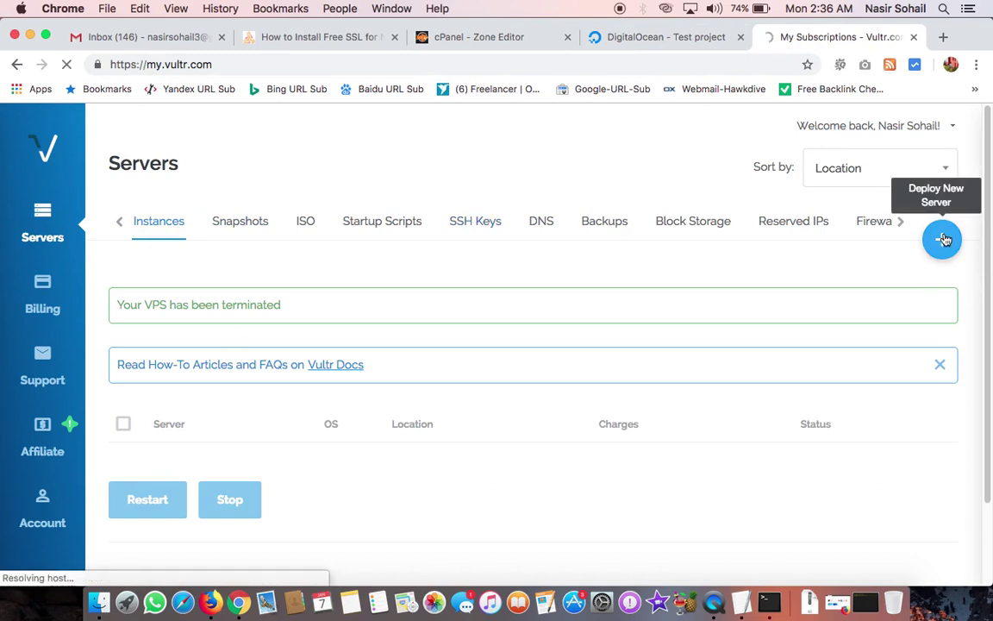
pyautogui.click(946, 246)
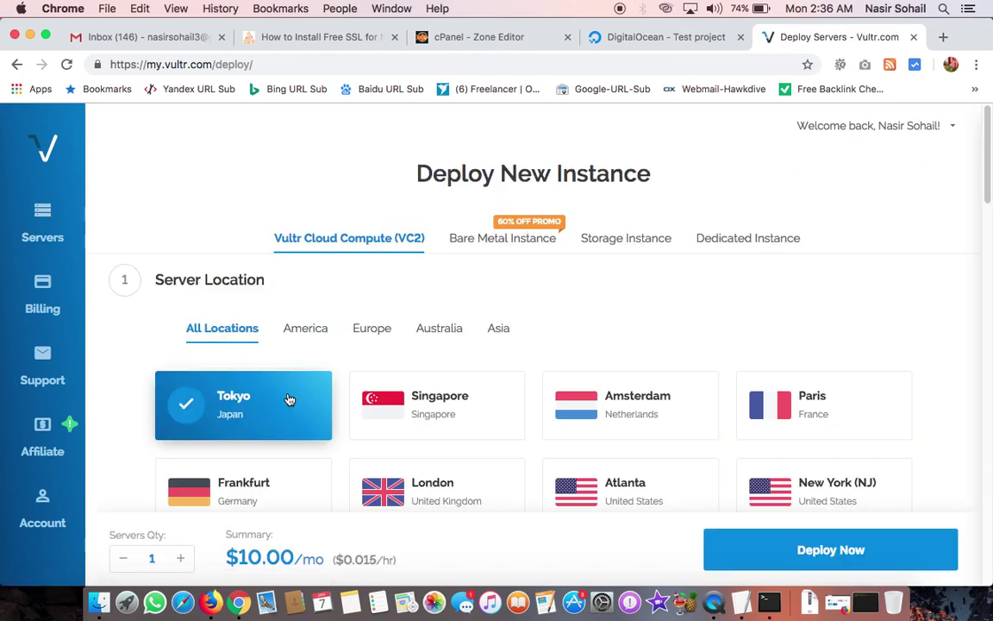
pyautogui.click(306, 329)
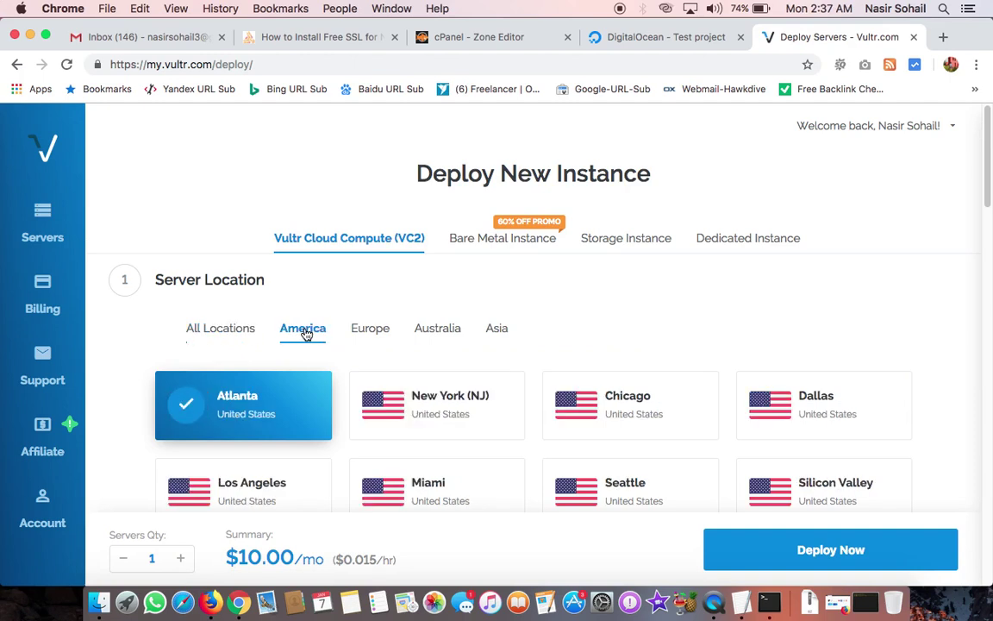
pyautogui.scroll(-3, 393, 402)
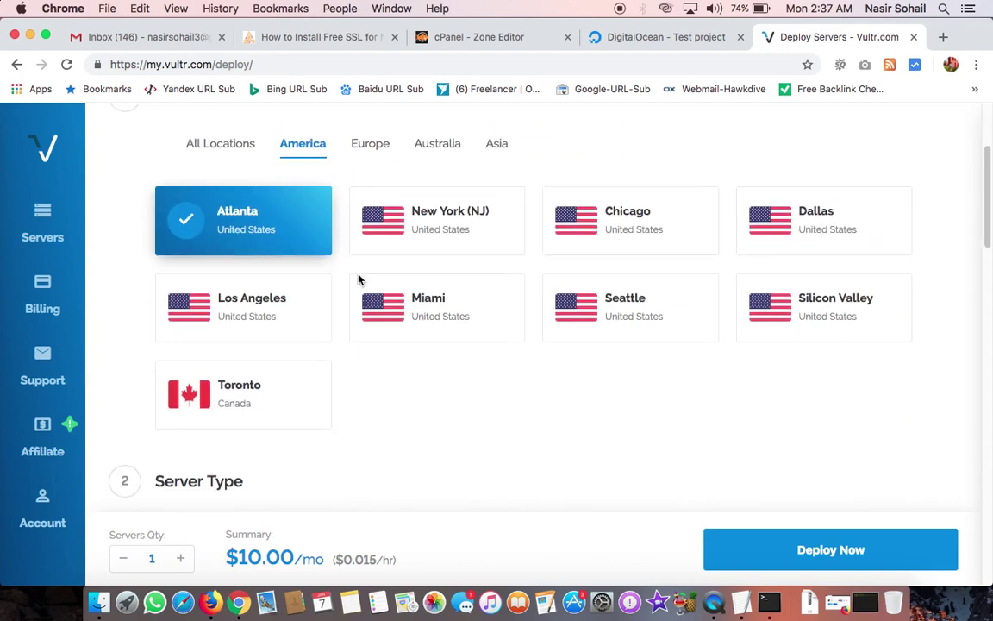
pyautogui.scroll(-5, 411, 416)
pyautogui.scroll(-1, 412, 419)
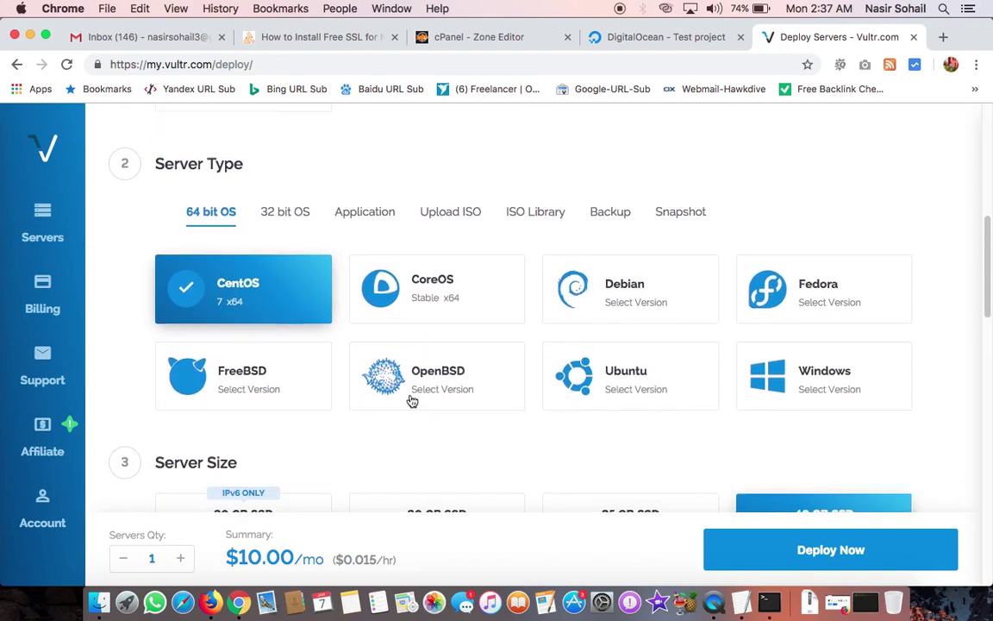
pyautogui.click(376, 220)
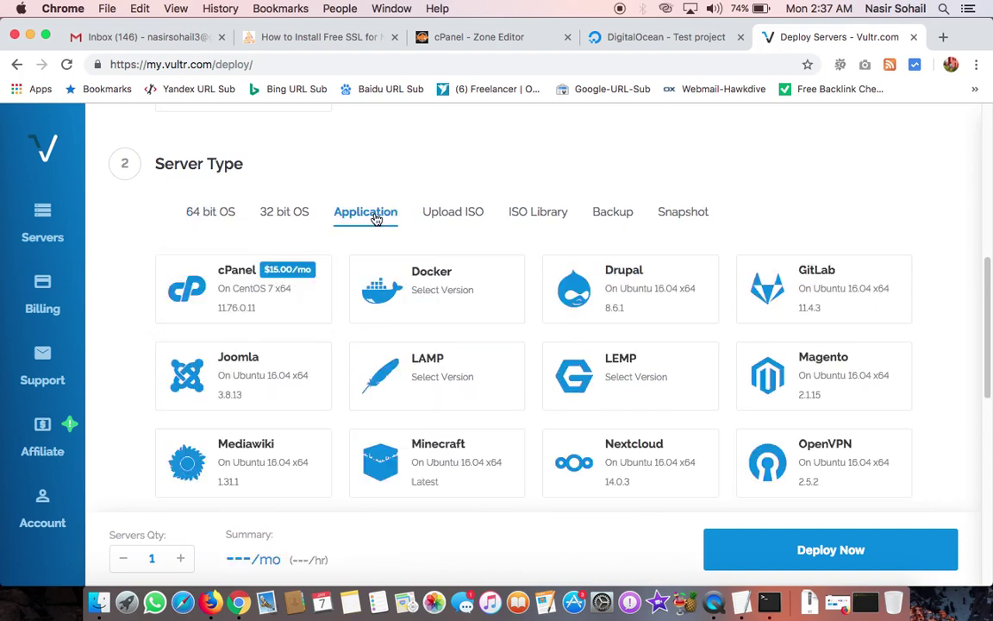
pyautogui.click(616, 376)
pyautogui.click(630, 416)
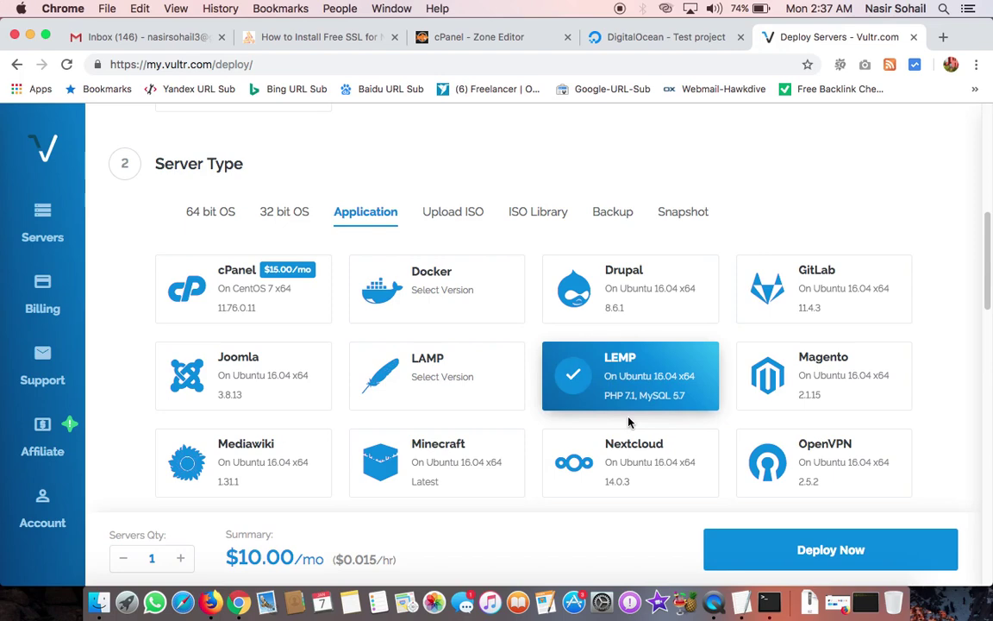
# Step: Choose the 25 GB $5/mo size, set hostname test.hawkdivemedia.net, and deploy
pyautogui.scroll(-5, 467, 419)
pyautogui.scroll(-2, 467, 420)
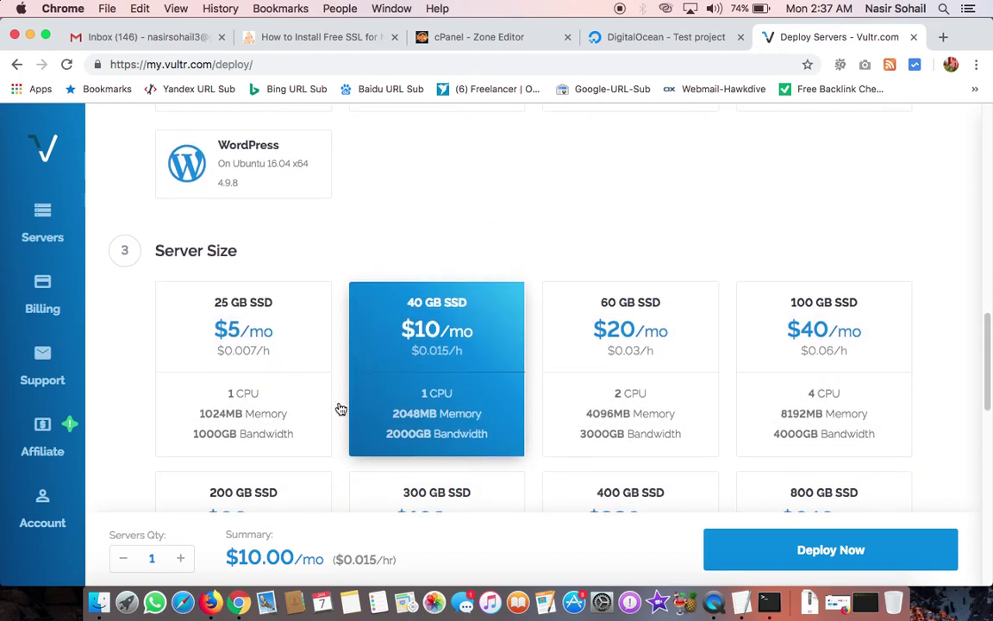
pyautogui.click(302, 399)
pyautogui.scroll(-10, 302, 399)
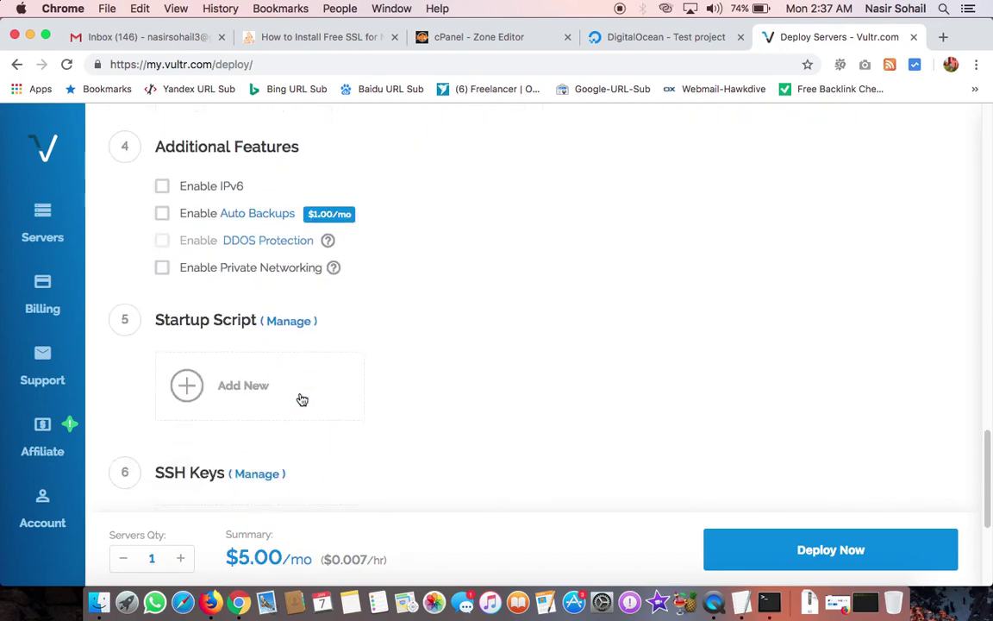
pyautogui.scroll(-2, 302, 399)
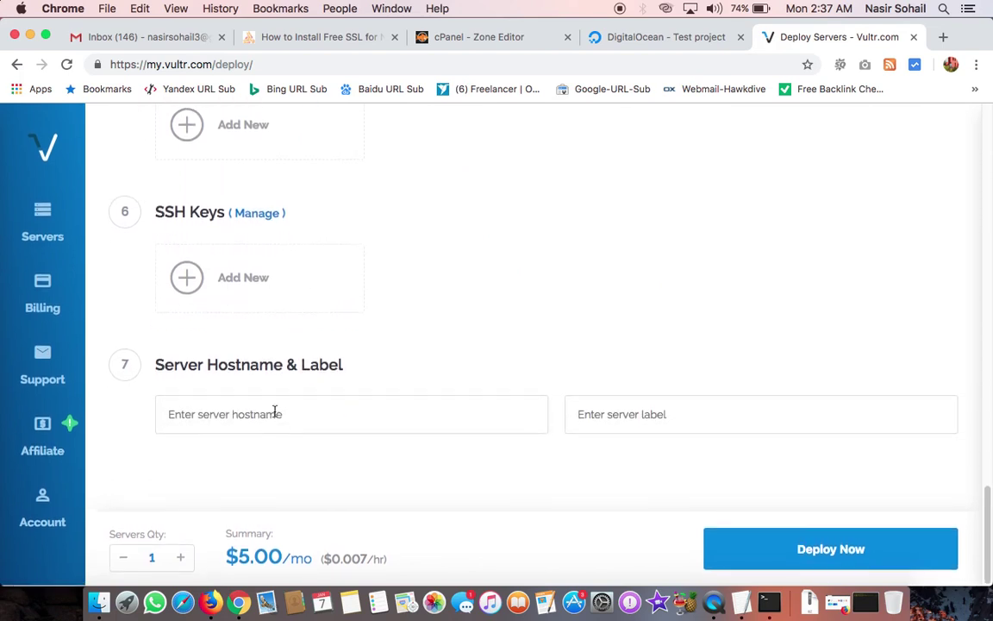
pyautogui.click(253, 419)
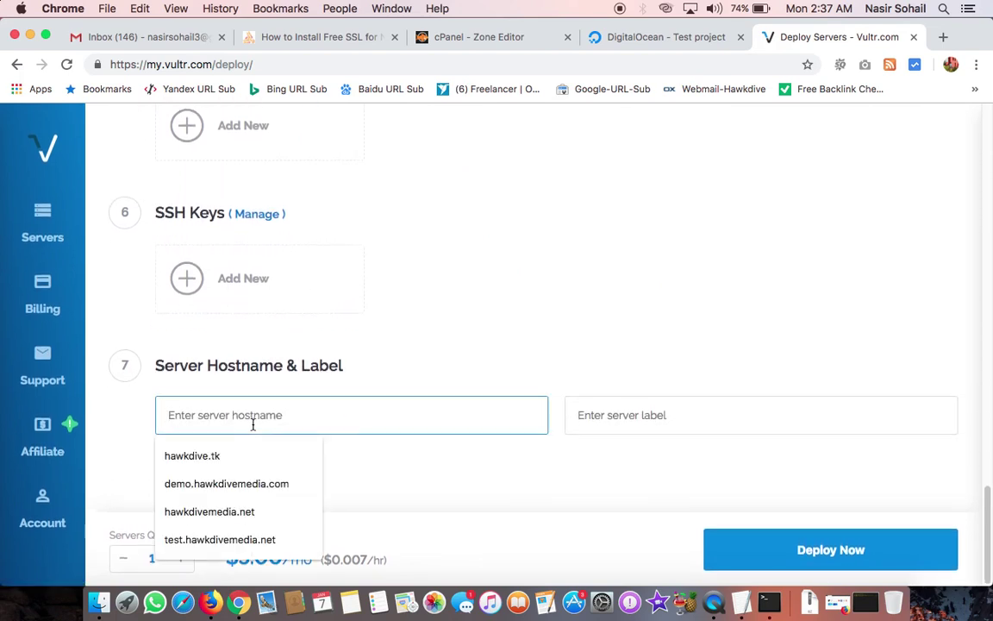
pyautogui.write('test.hawkdivemedia.net')
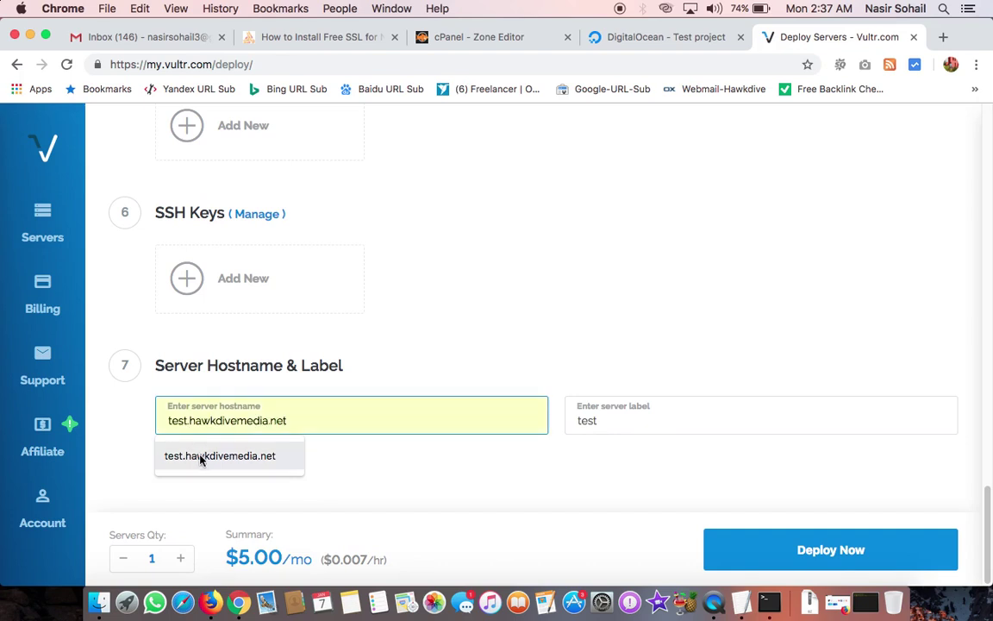
pyautogui.click(202, 458)
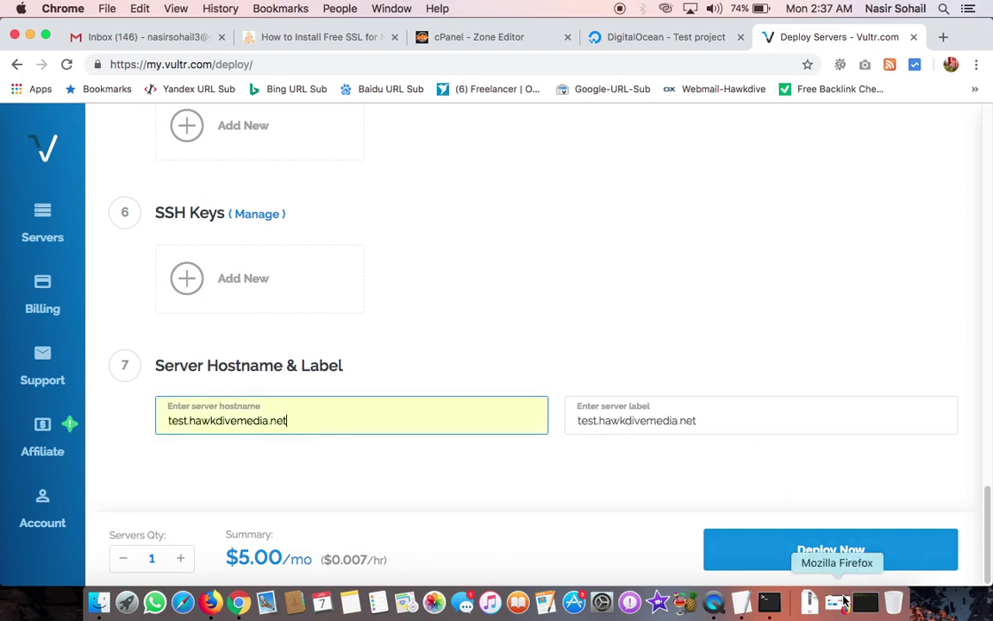
pyautogui.click(833, 550)
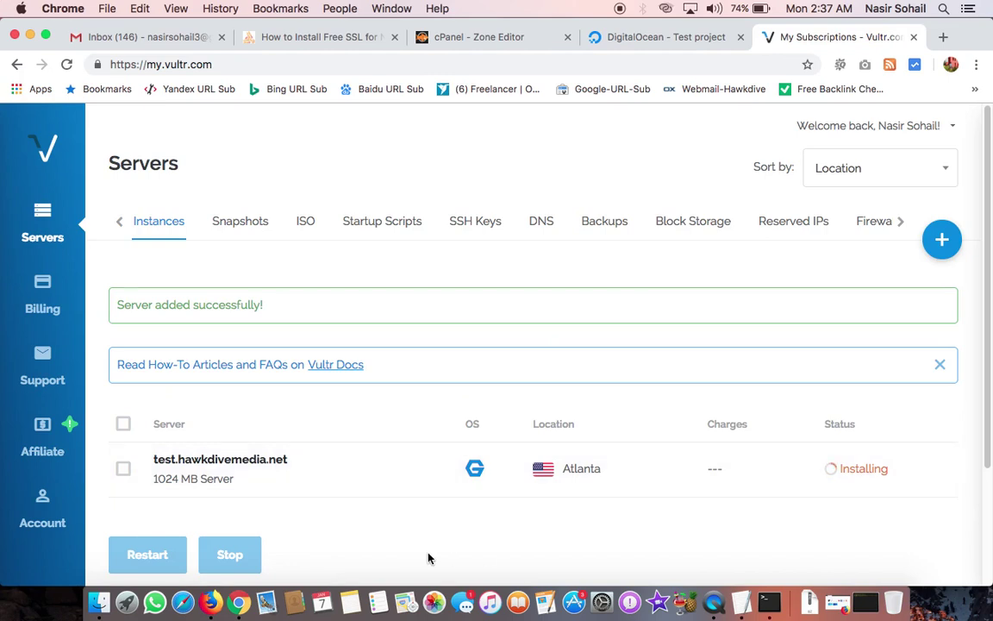
# Step: Copy the droplet IP 138.68.51.29 and paste it into a new tab's address bar
pyautogui.click(676, 39)
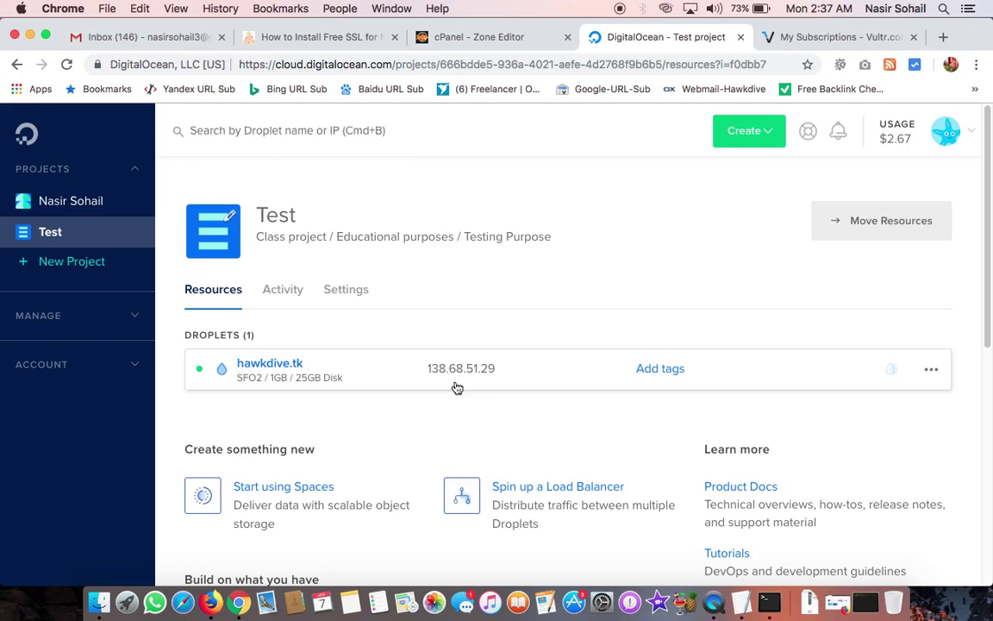
pyautogui.moveTo(474, 371)
pyautogui.click(510, 370)
pyautogui.click(944, 37)
pyautogui.press('super+v')
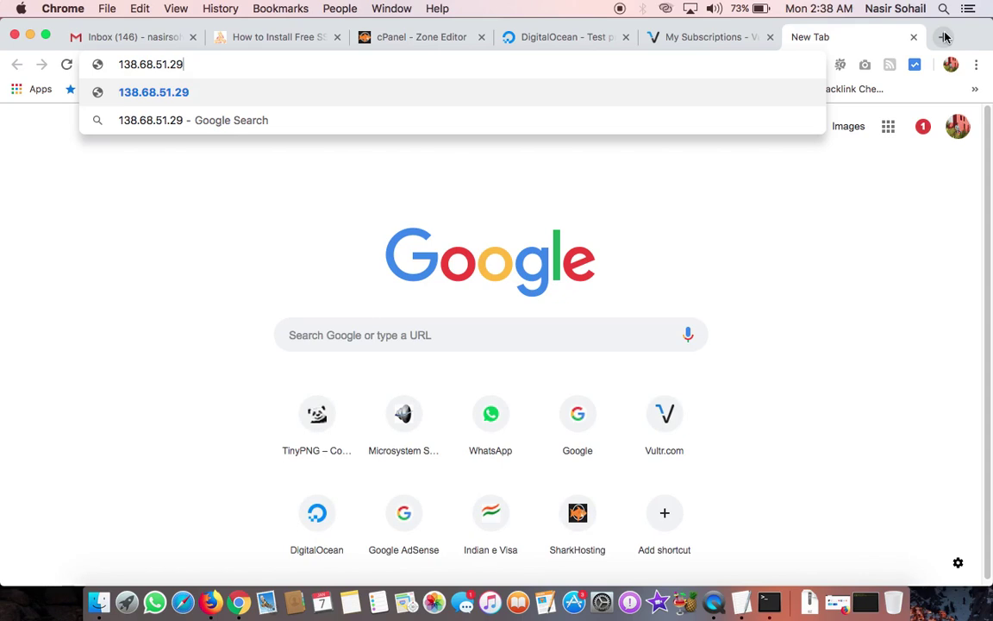
# Step: Load 138.68.51.29, check its LEMP SSH login message, then return to the Vultr servers list
pyautogui.press('Return')
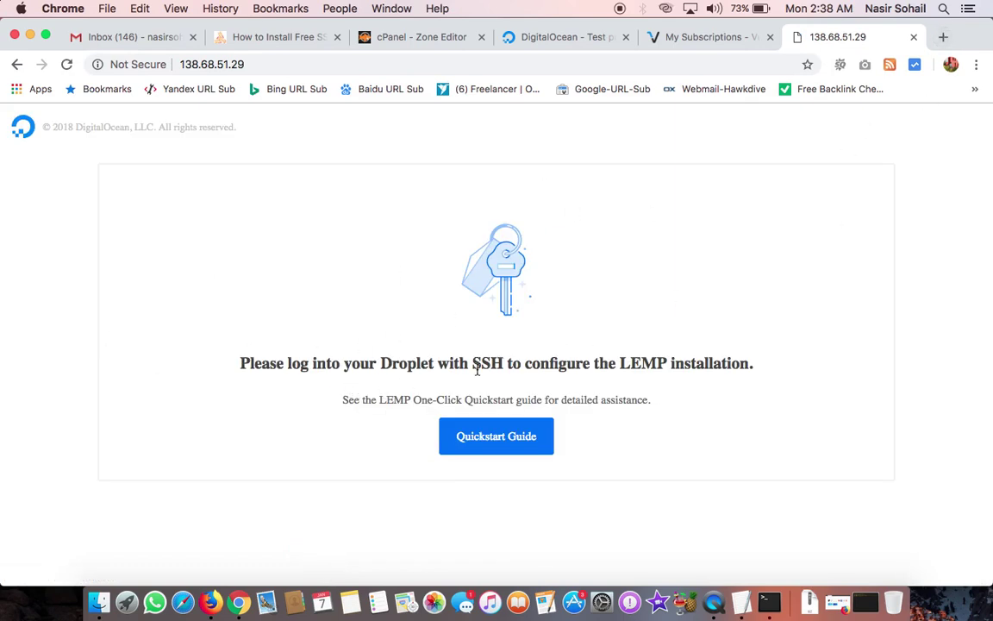
pyautogui.tripleClick(441, 363)
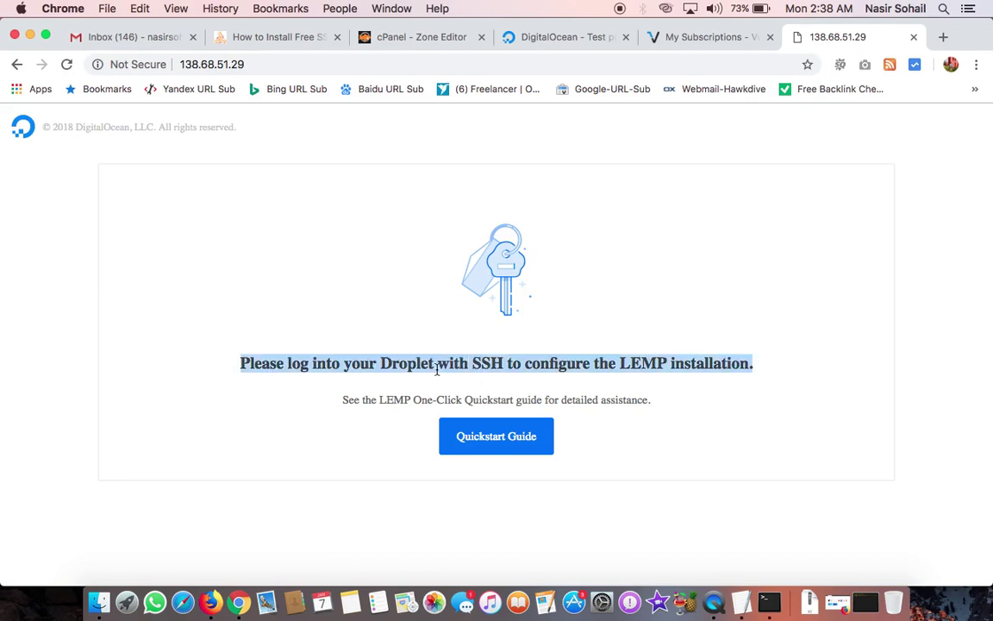
pyautogui.click(692, 40)
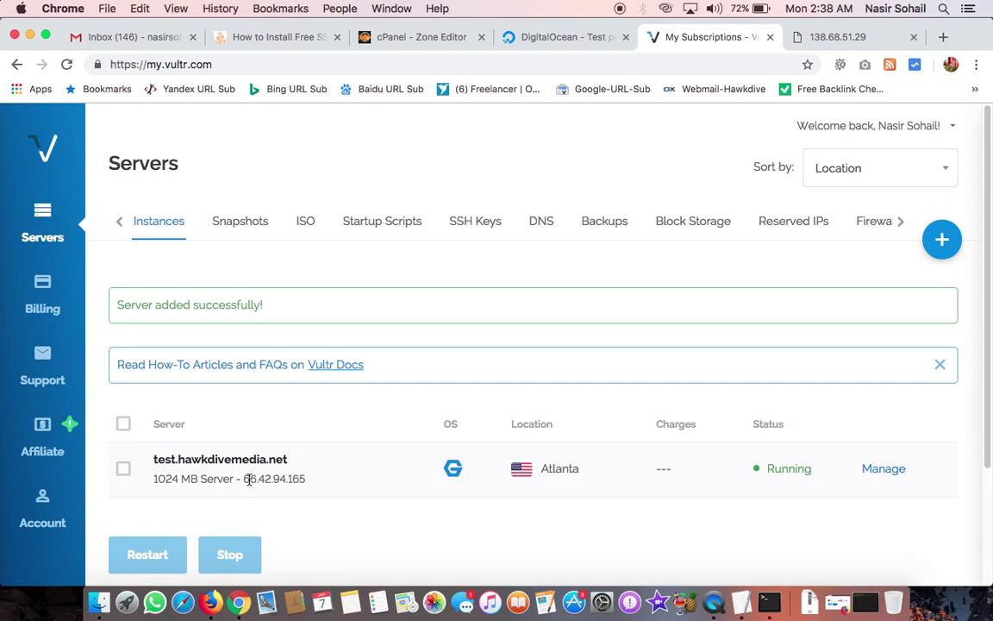
# Step: Copy the Vultr server IP 66.42.94.165 and load it in the droplet IP tab
pyautogui.moveTo(246, 478); pyautogui.dragTo(306, 478)
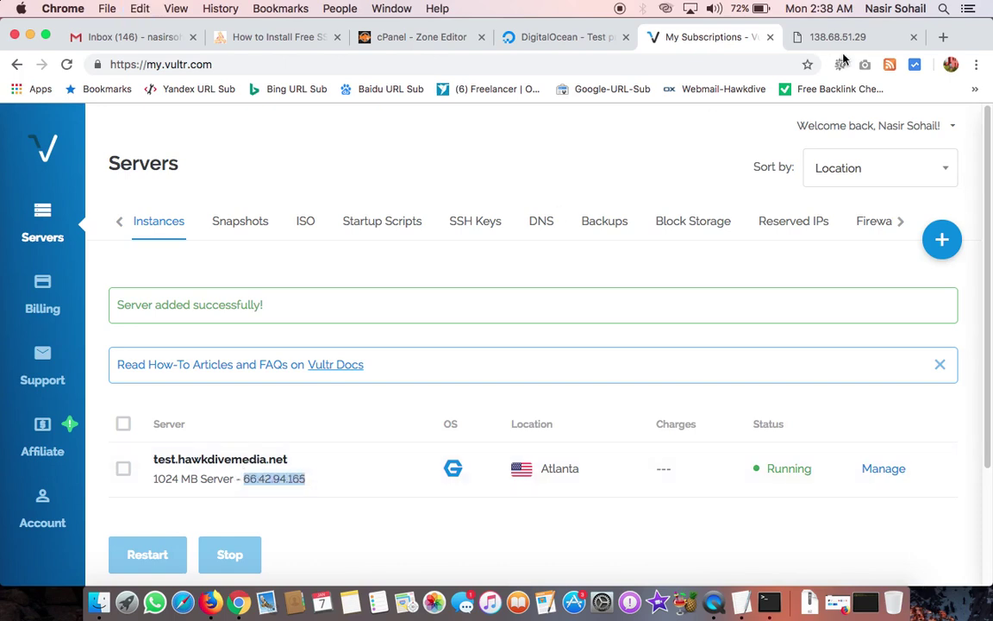
pyautogui.click(806, 36)
pyautogui.click(523, 59)
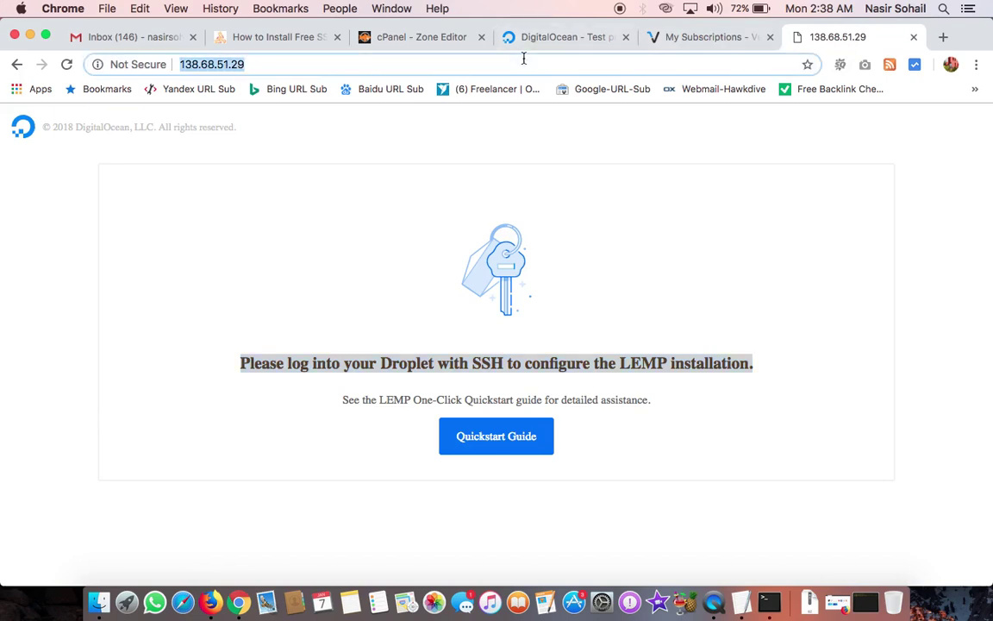
pyautogui.press('super+v')
pyautogui.press('Return')
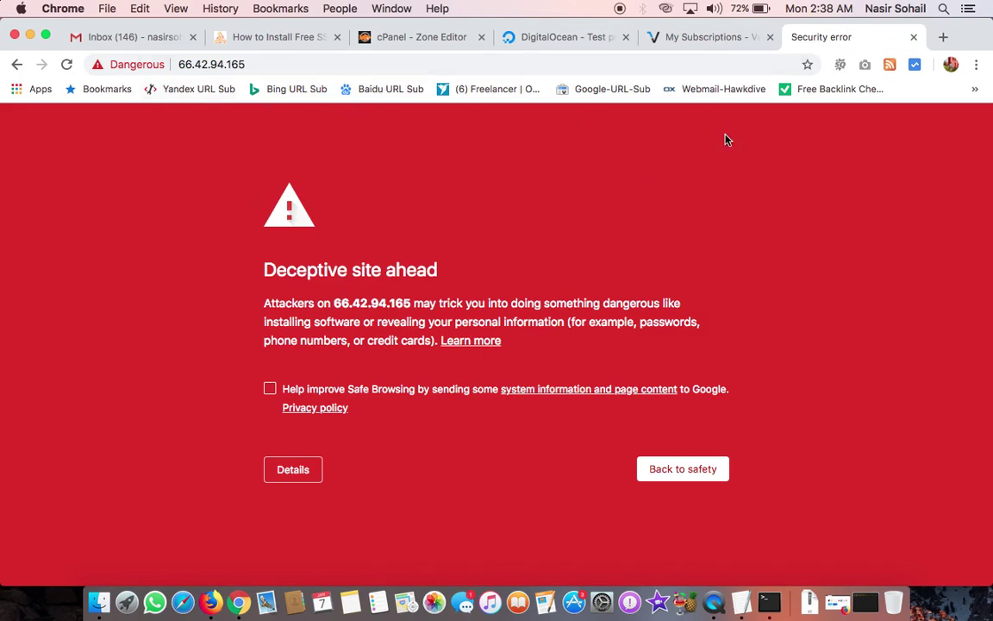
# Step: Close the warning tab and permanently destroy the test.hawkdivemedia.net server from its details page
pyautogui.click(915, 38)
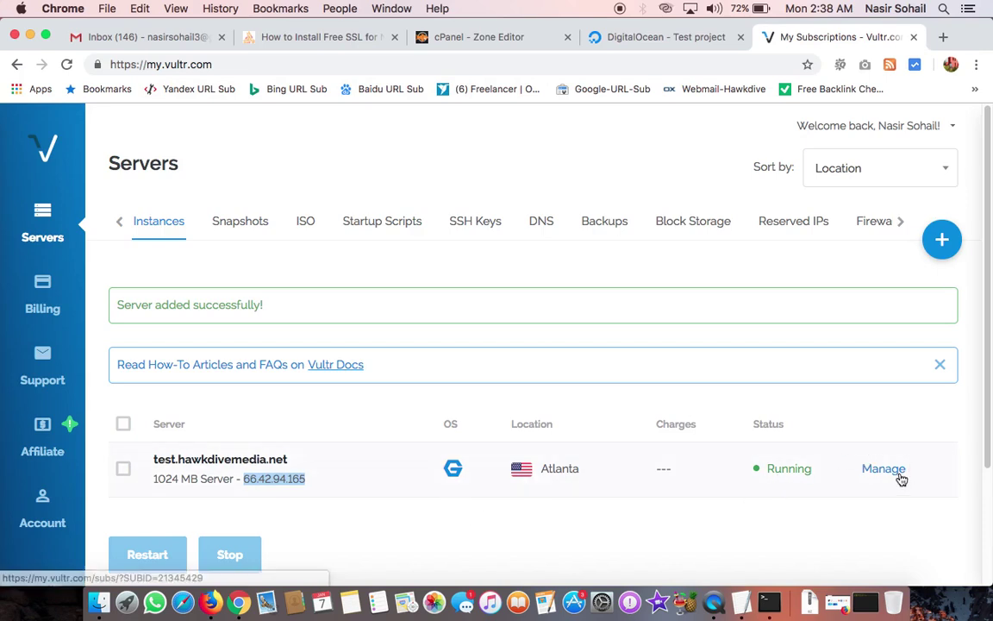
pyautogui.click(122, 468)
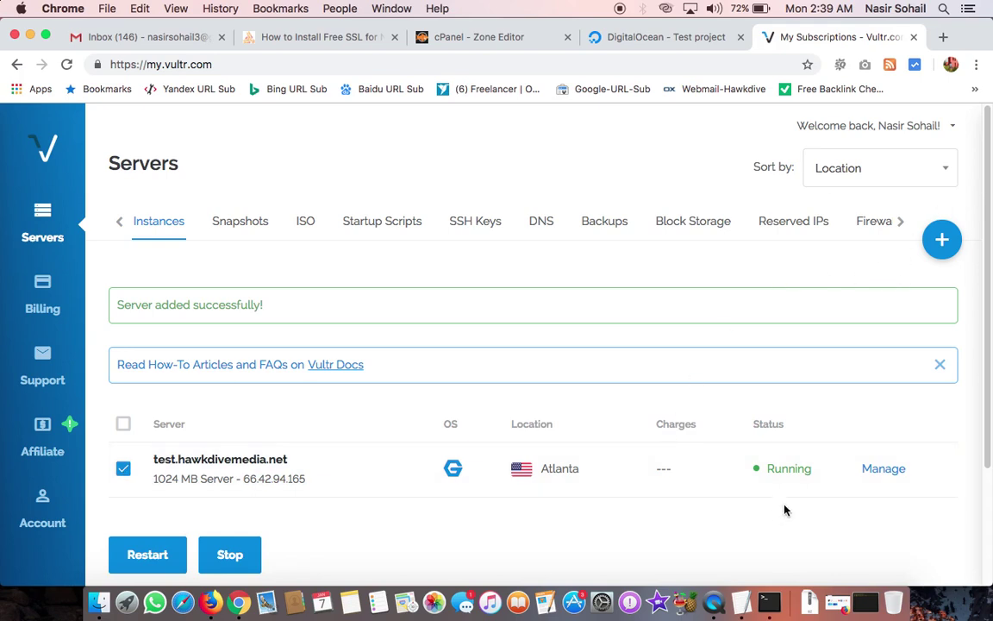
pyautogui.click(208, 461)
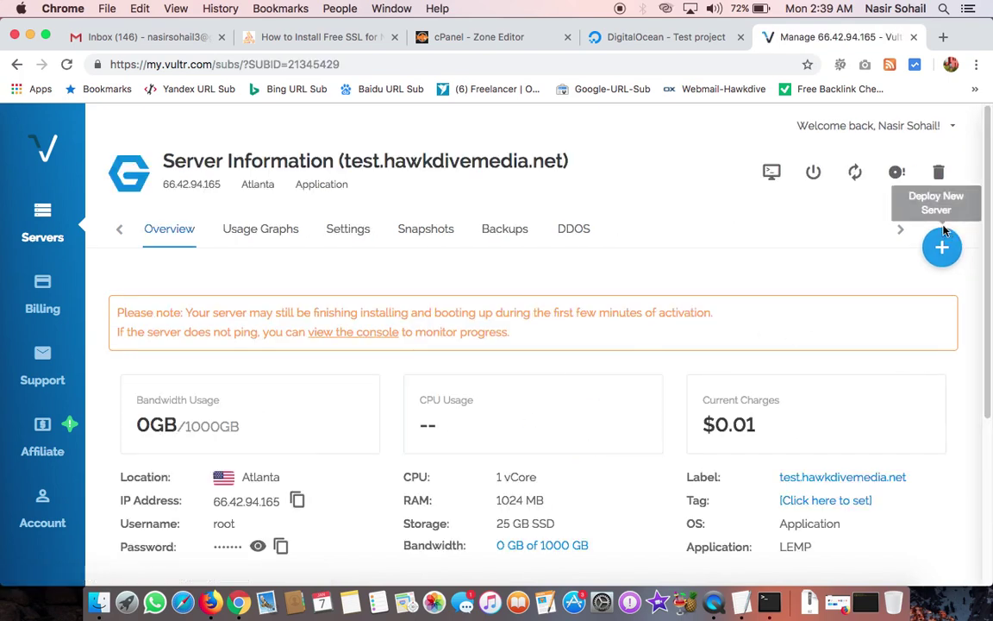
pyautogui.click(939, 177)
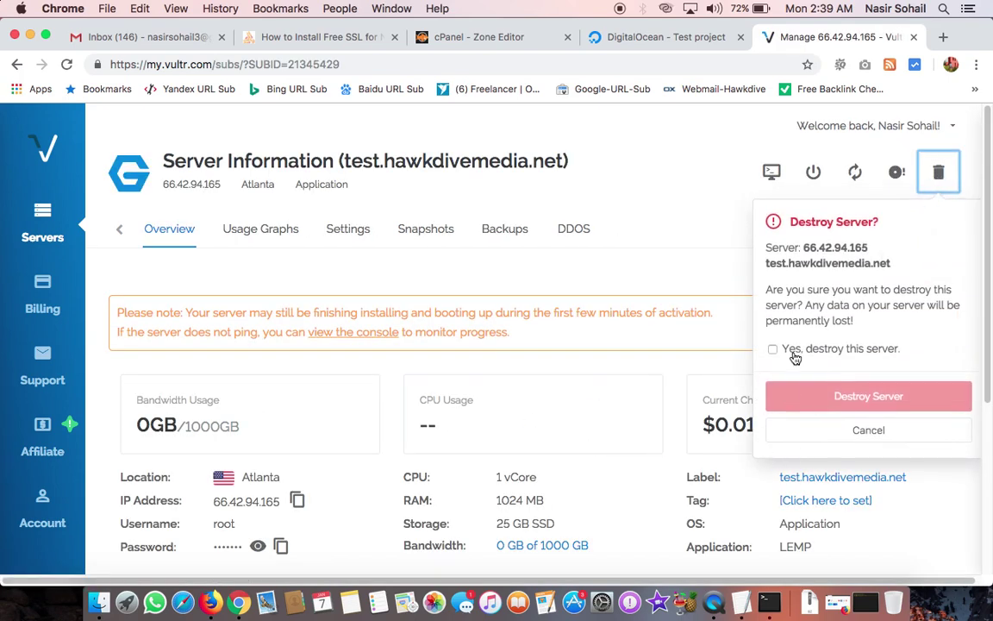
pyautogui.click(795, 354)
pyautogui.click(838, 395)
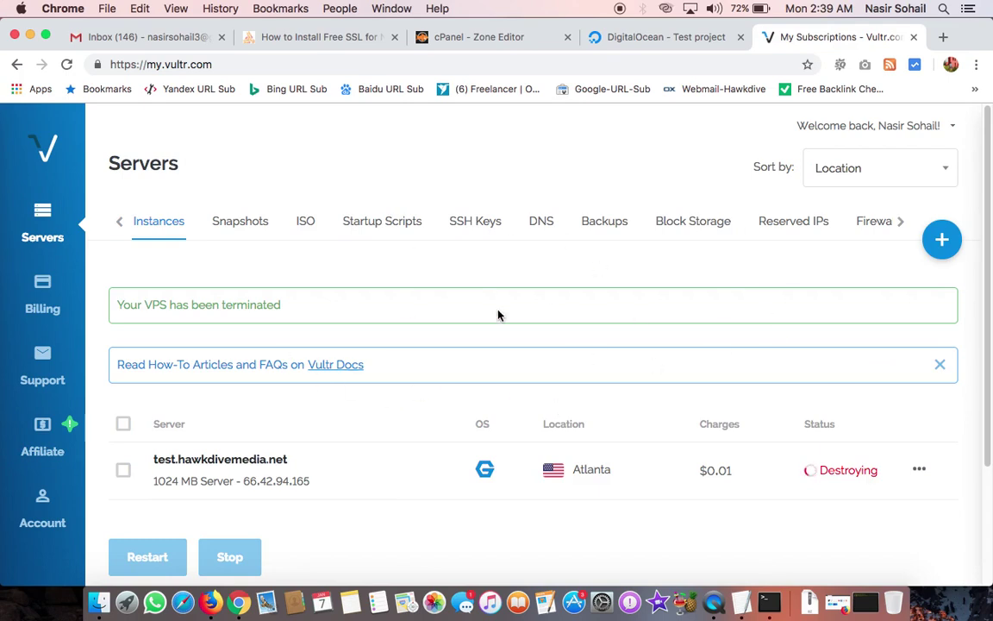
pyautogui.click(624, 36)
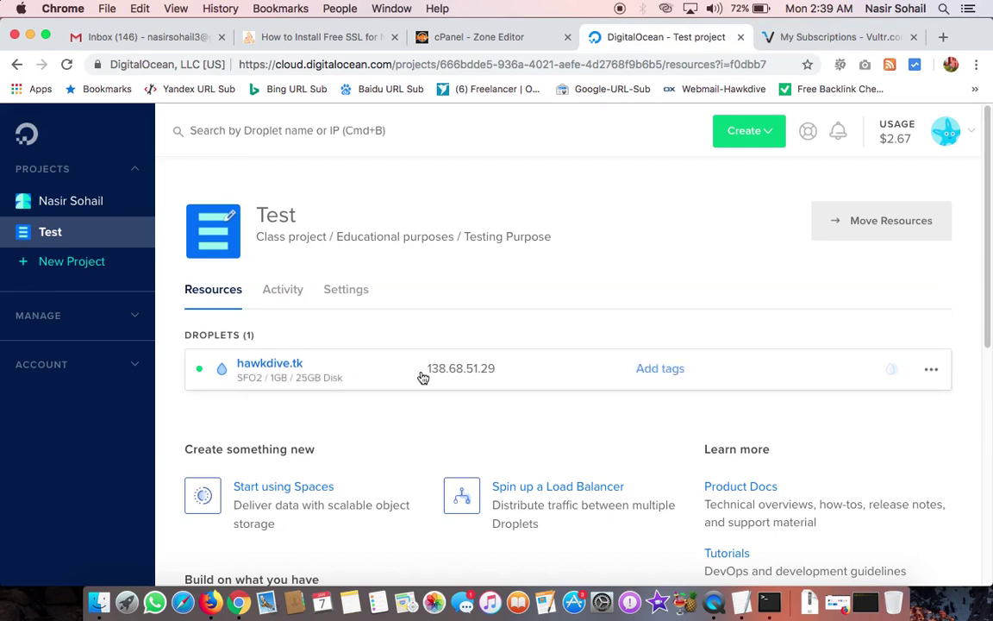
# Step: Read the SSL tutorial's prerequisite on pointing the domain's A records at the server, then go to cPanel home
pyautogui.click(297, 37)
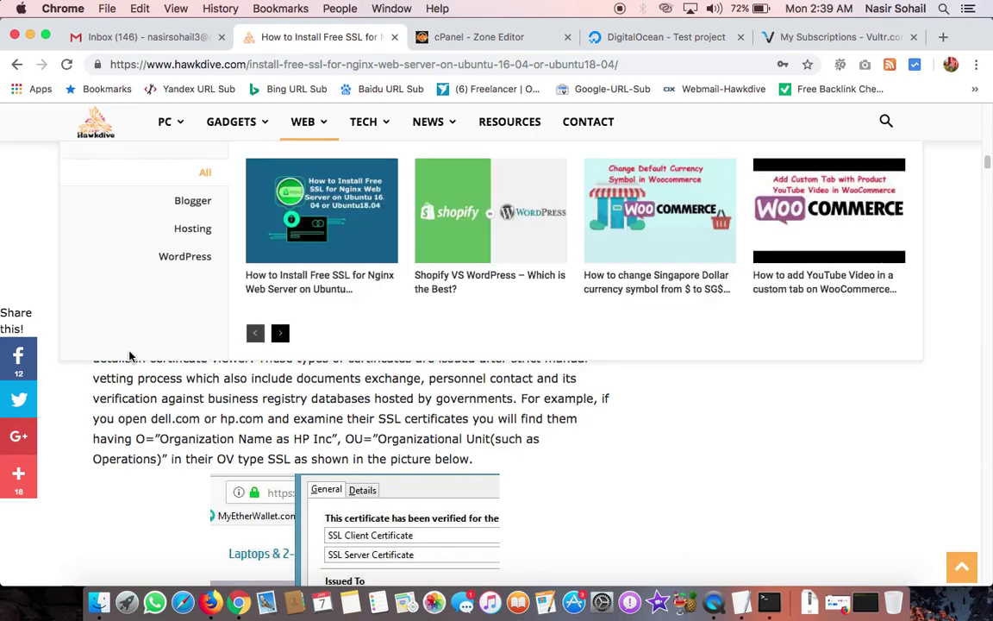
pyautogui.scroll(-15, 65, 475)
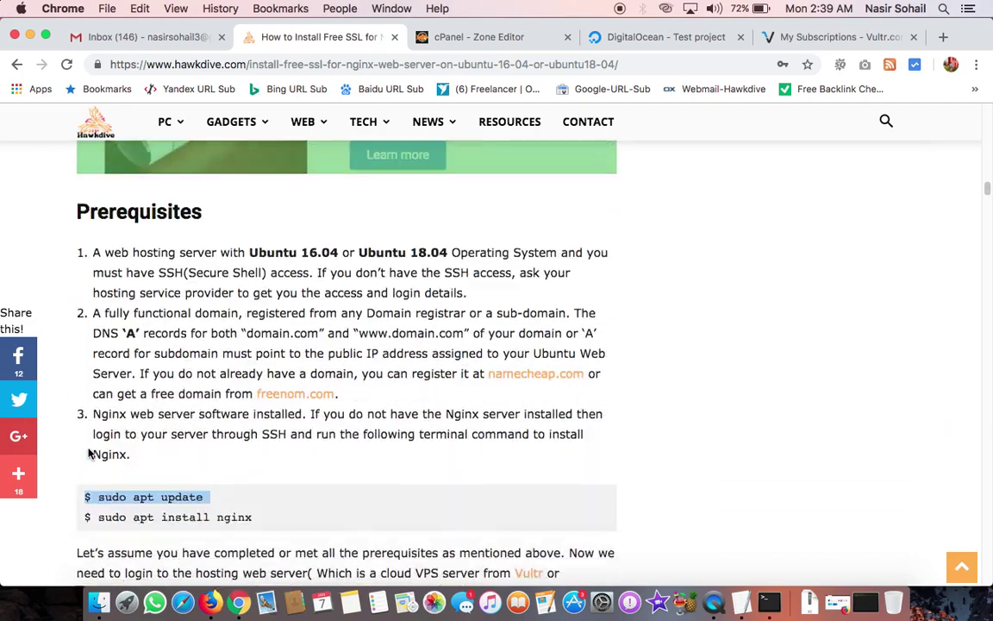
pyautogui.scroll(-3, 89, 453)
pyautogui.scroll(4, 90, 431)
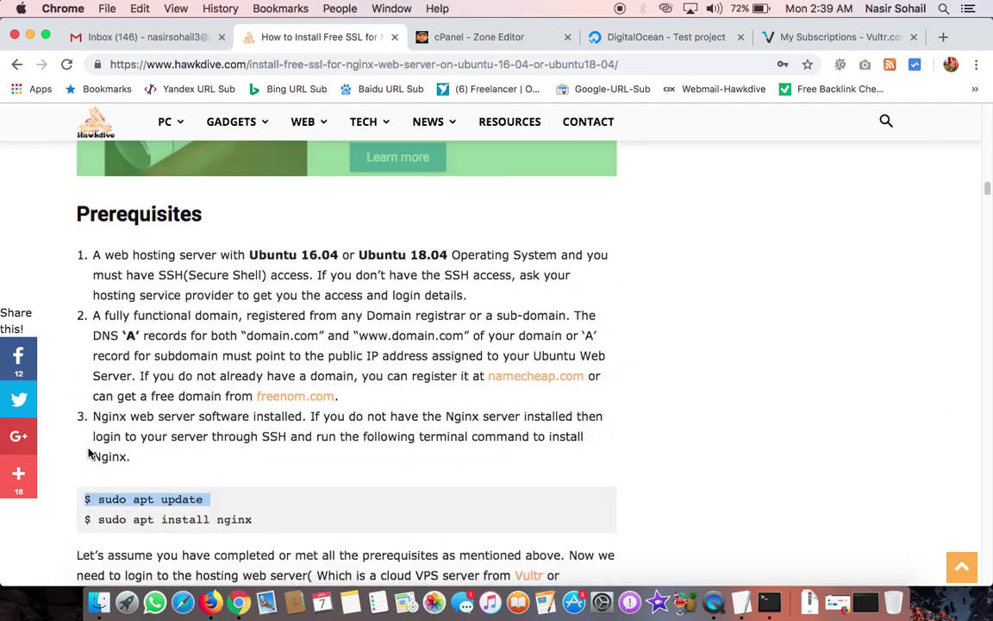
pyautogui.tripleClick(164, 315)
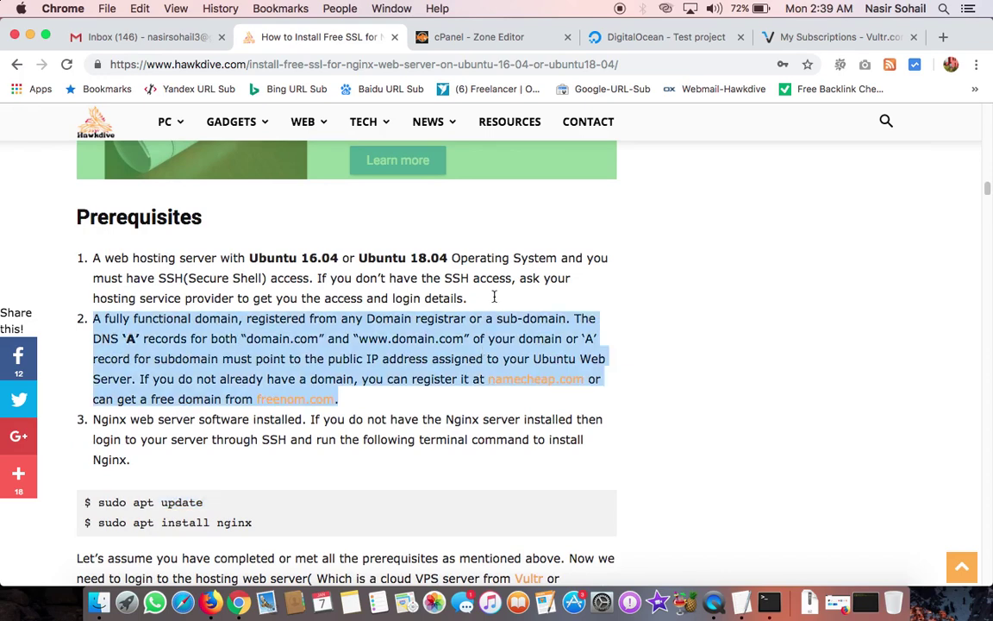
pyautogui.click(630, 50)
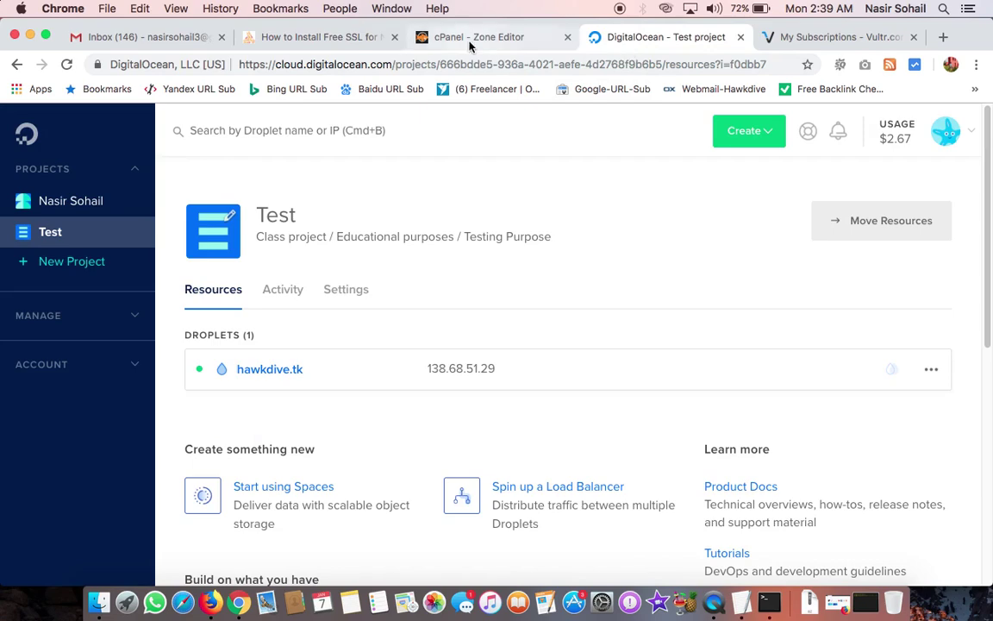
pyautogui.click(470, 43)
pyautogui.click(26, 159)
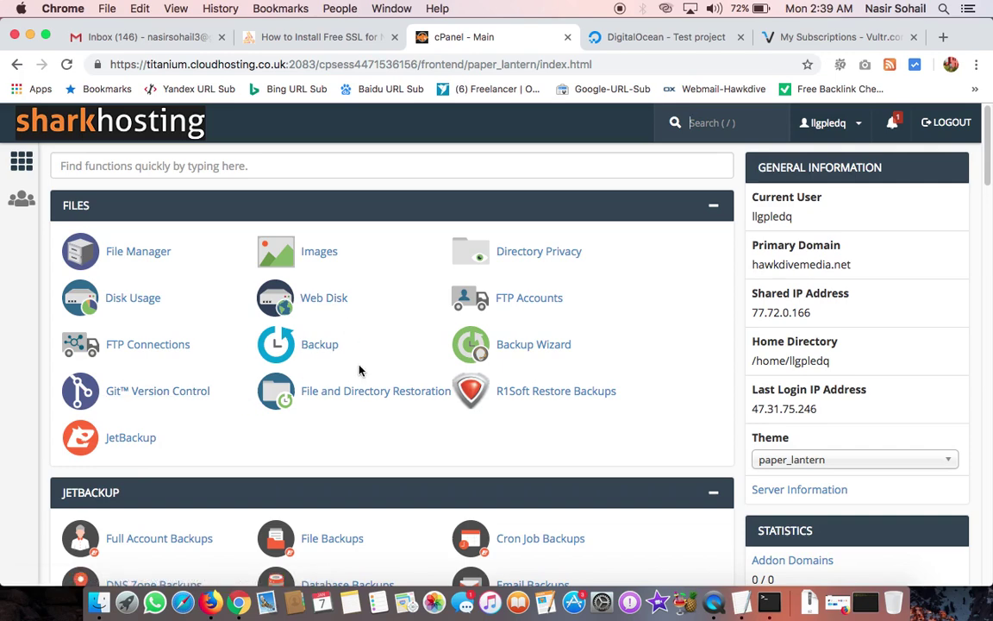
# Step: From cPanel home, open the Zone Editor and manage the hawkdivemedia.net records
pyautogui.click(644, 38)
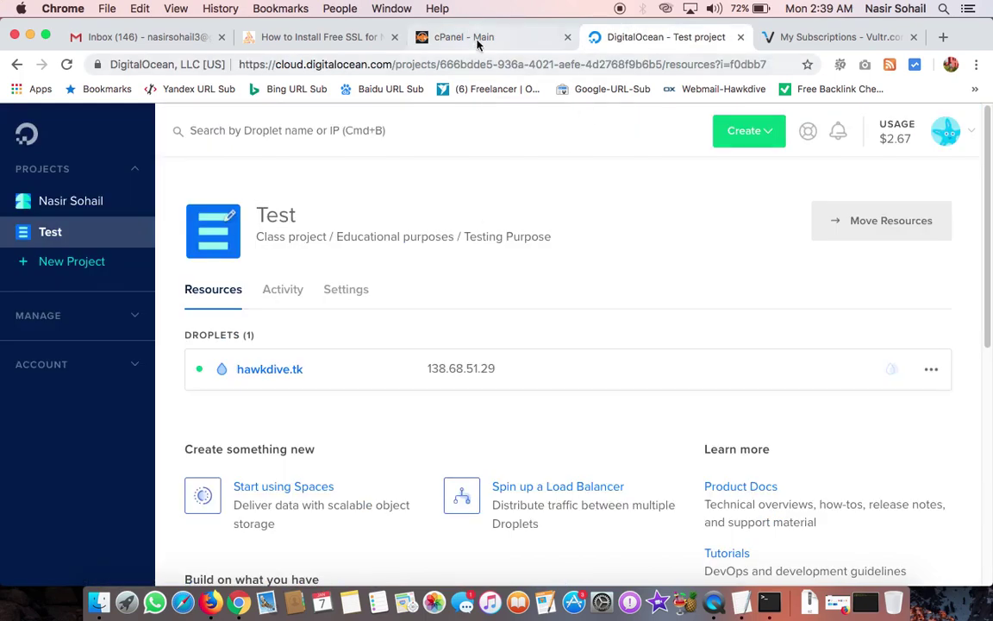
pyautogui.click(465, 38)
pyautogui.scroll(-5, 248, 416)
pyautogui.scroll(3, 248, 415)
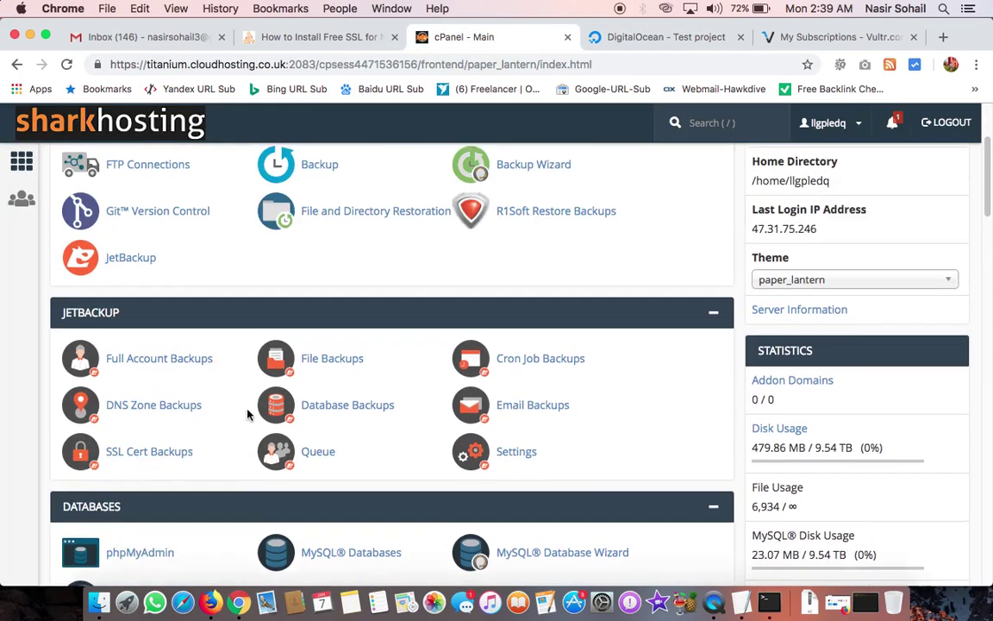
pyautogui.scroll(-8, 248, 414)
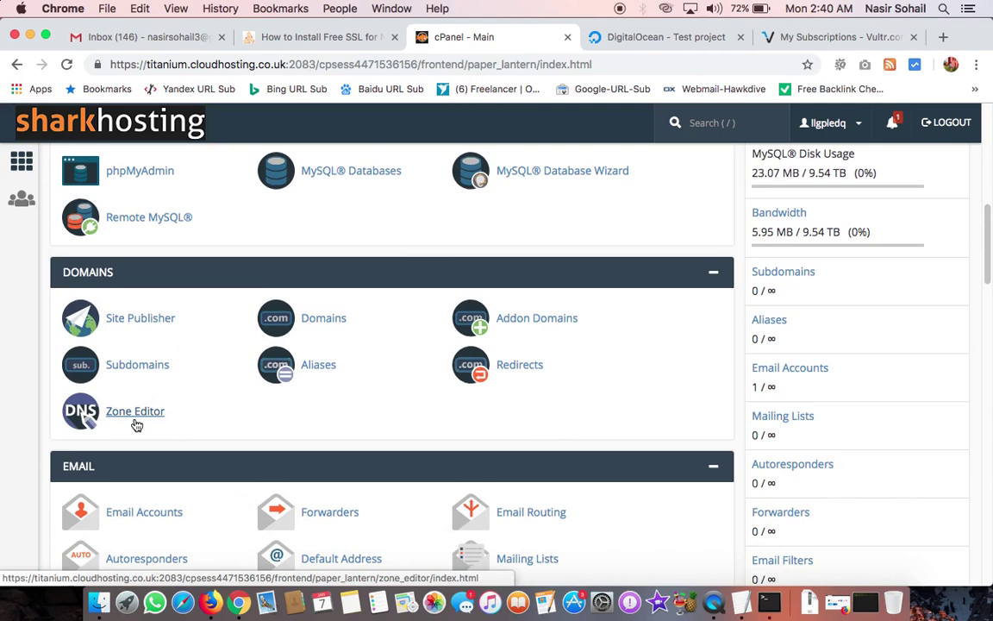
pyautogui.click(135, 421)
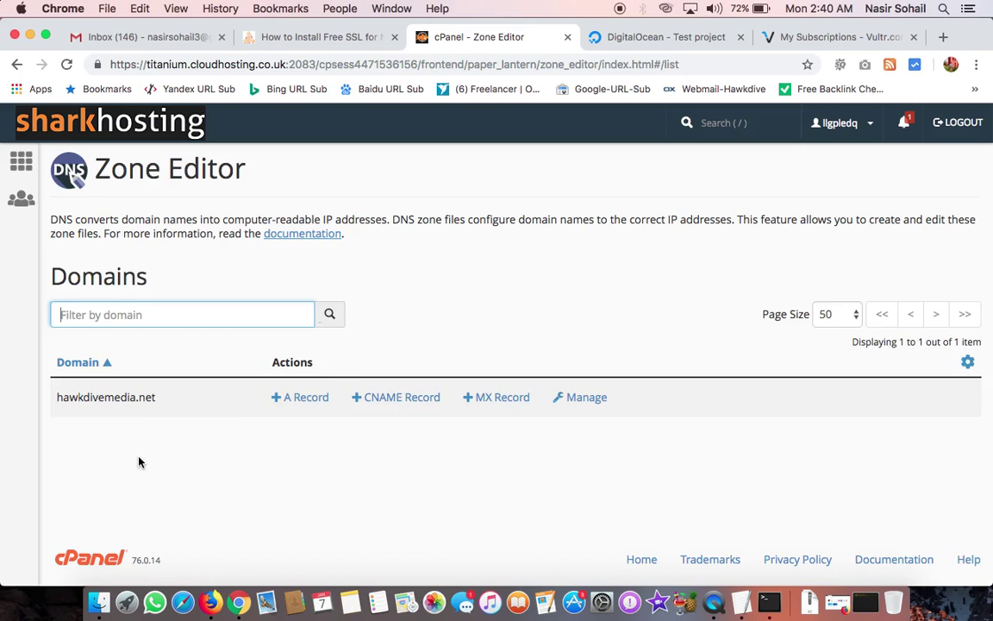
pyautogui.click(597, 398)
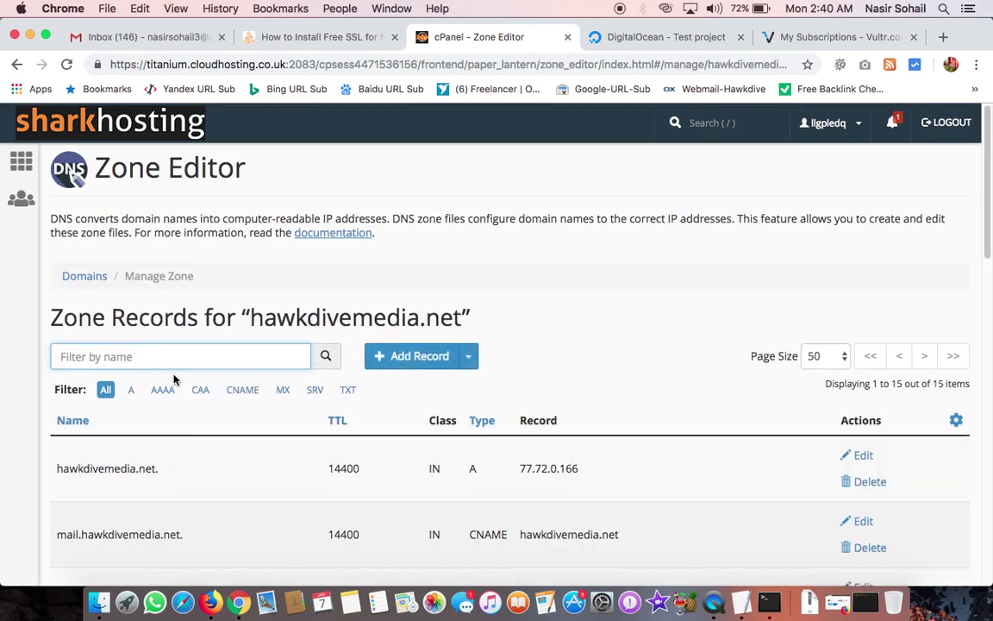
pyautogui.scroll(-3, 175, 379)
pyautogui.scroll(1, 280, 328)
pyautogui.scroll(-10, 270, 421)
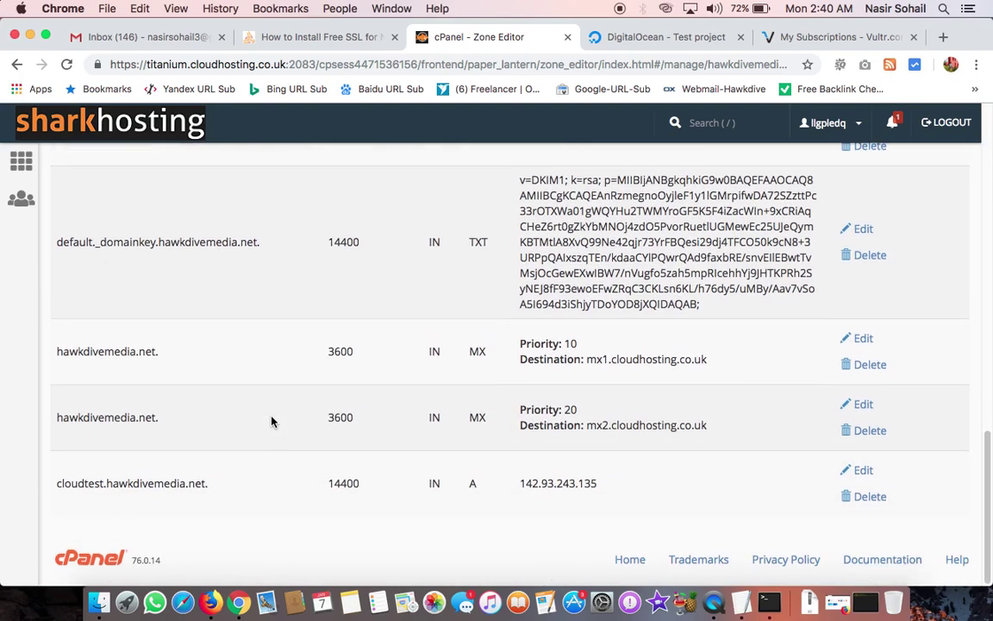
pyautogui.scroll(1, 272, 421)
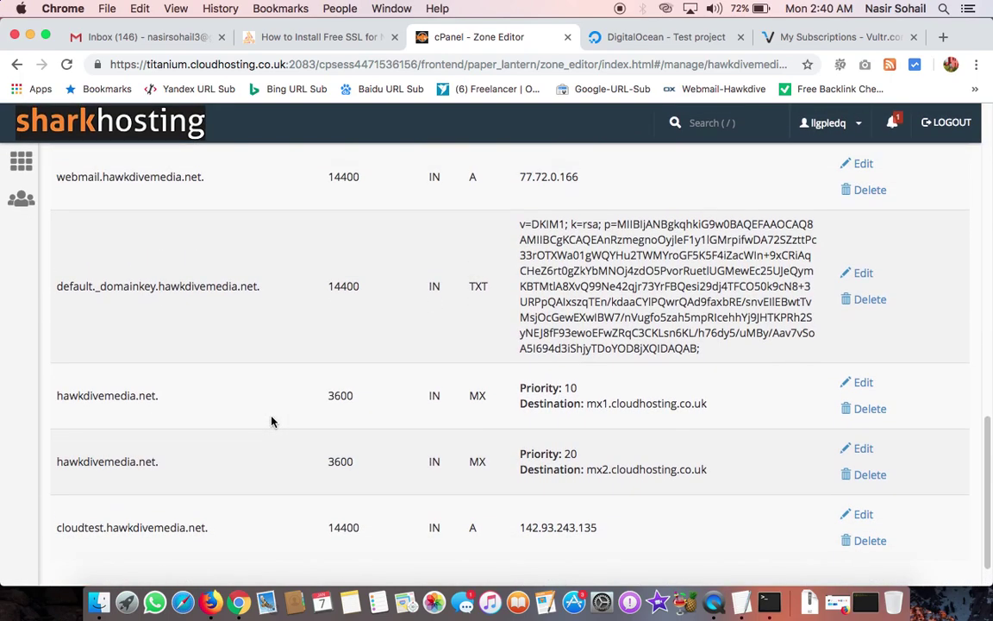
pyautogui.scroll(10, 271, 421)
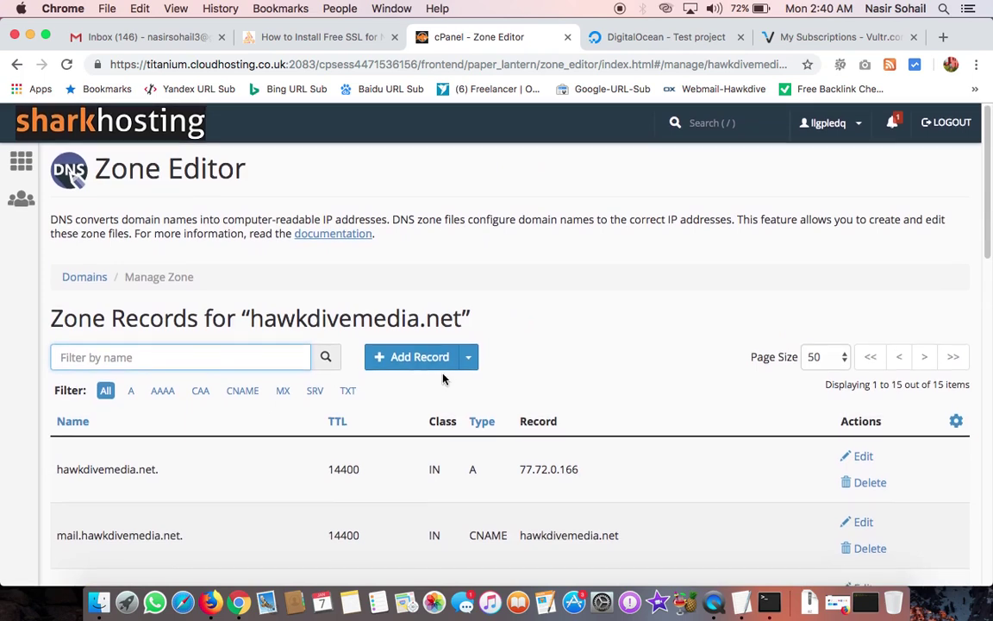
# Step: Add an A record named test pointing to 138.68.51.29
pyautogui.click(436, 361)
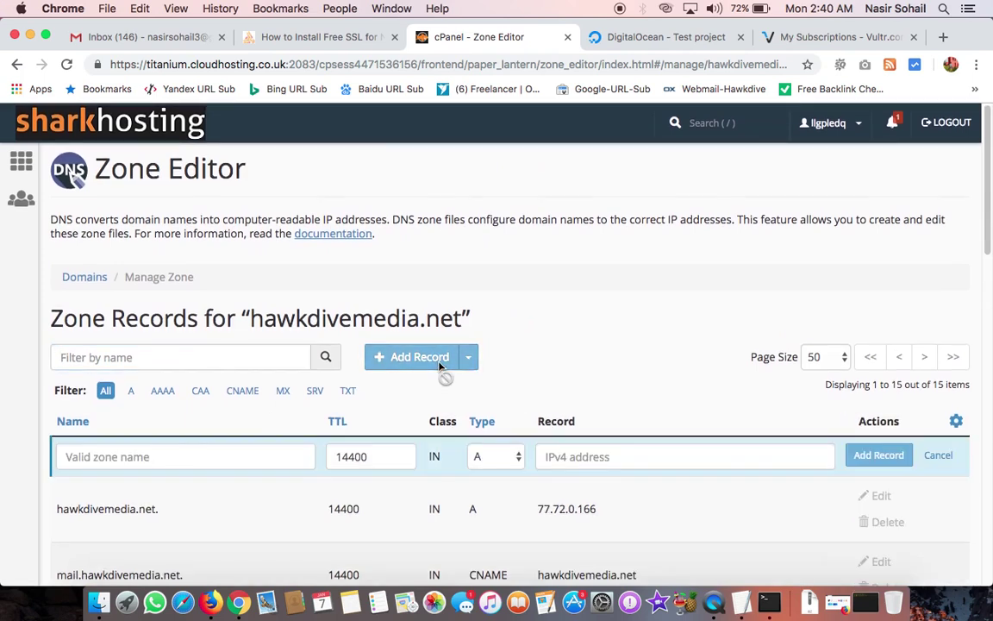
pyautogui.write('tes')
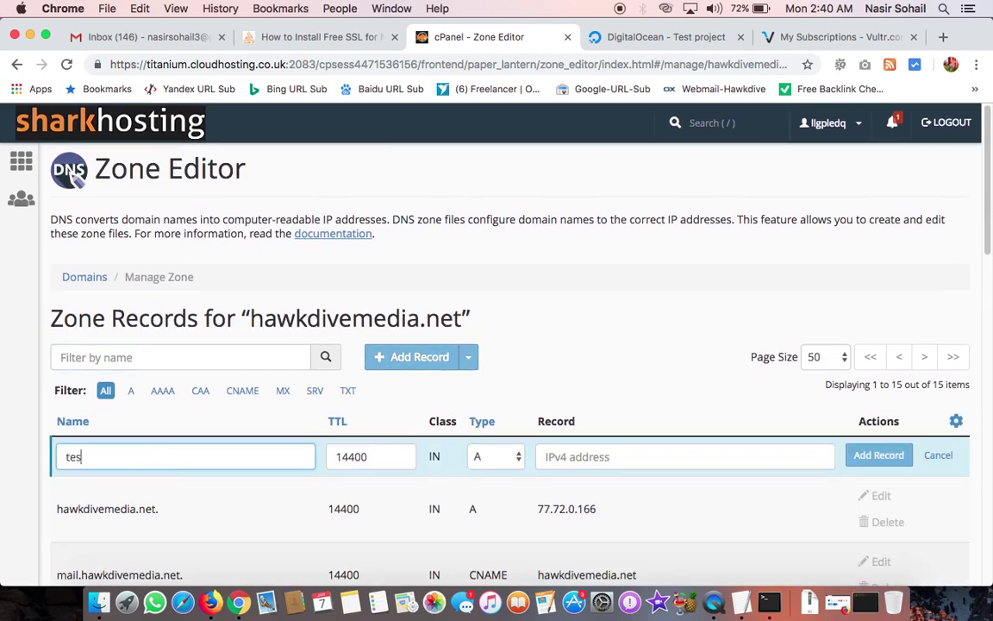
pyautogui.write('t')
pyautogui.doubleClick(356, 456)
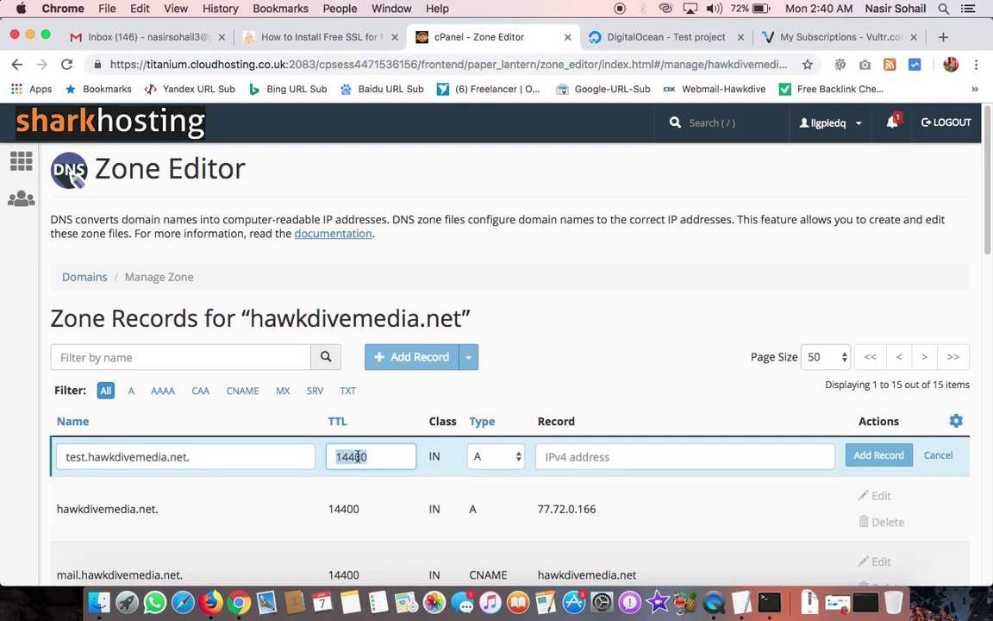
pyautogui.click(577, 456)
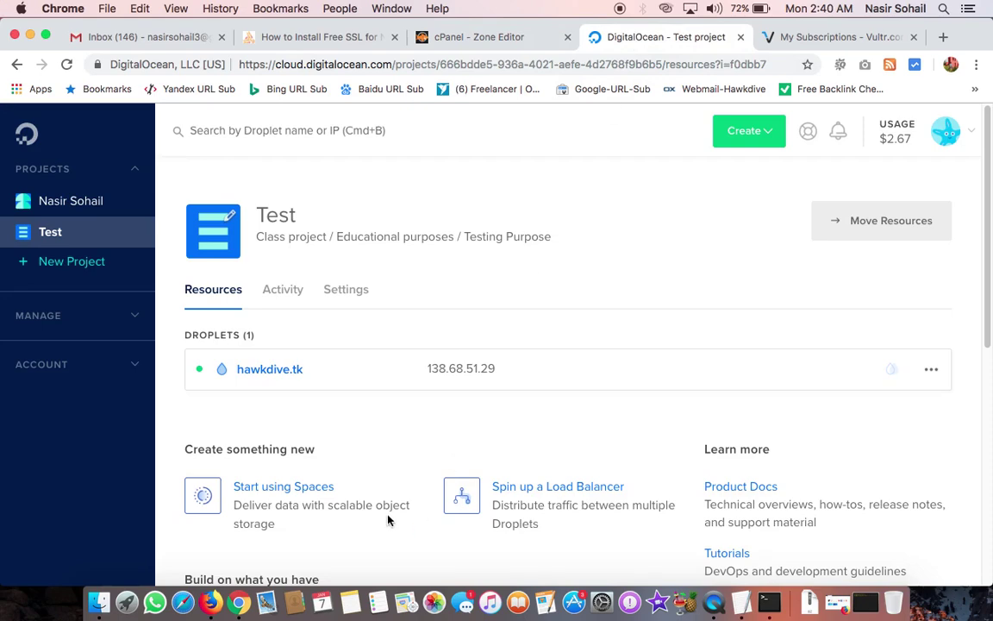
pyautogui.click(517, 37)
pyautogui.write('138.68.51.29')
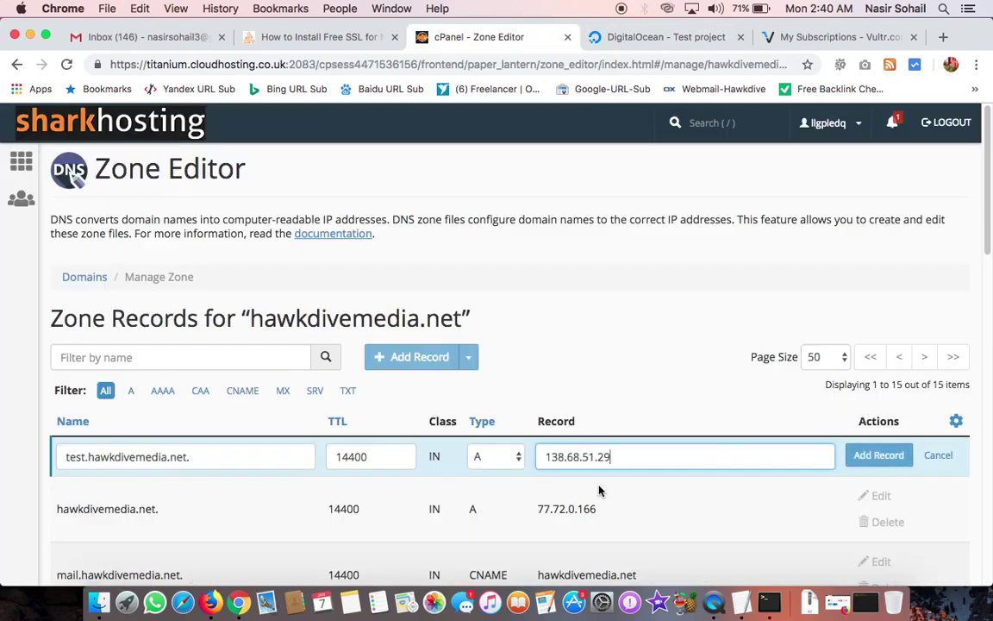
pyautogui.click(877, 455)
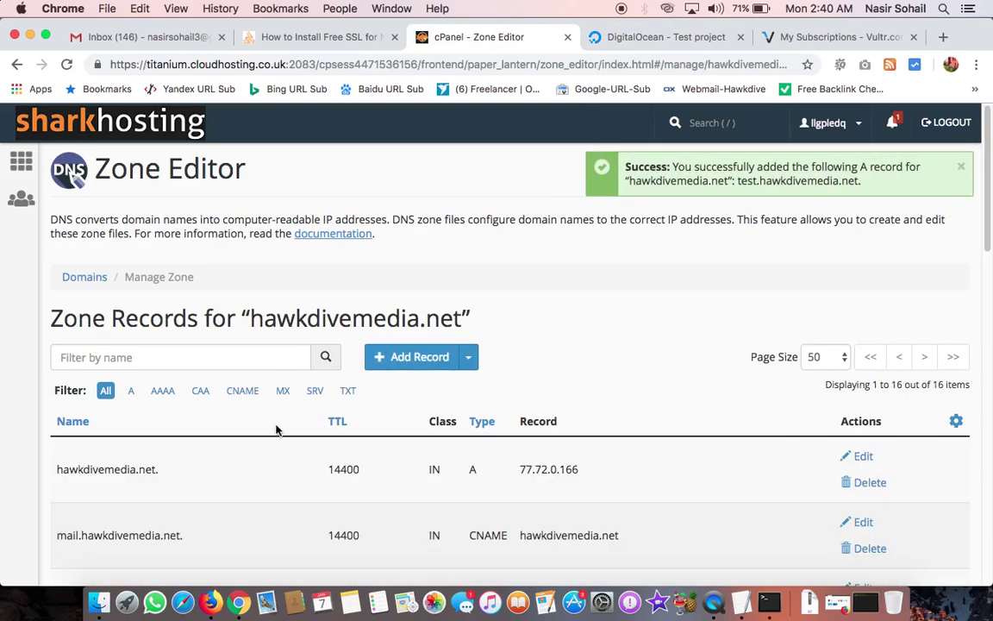
# Step: Copy the new test.hawkdivemedia.net. hostname and bring up Firefox
pyautogui.scroll(-15, 195, 456)
pyautogui.tripleClick(118, 484)
pyautogui.press('super+c')
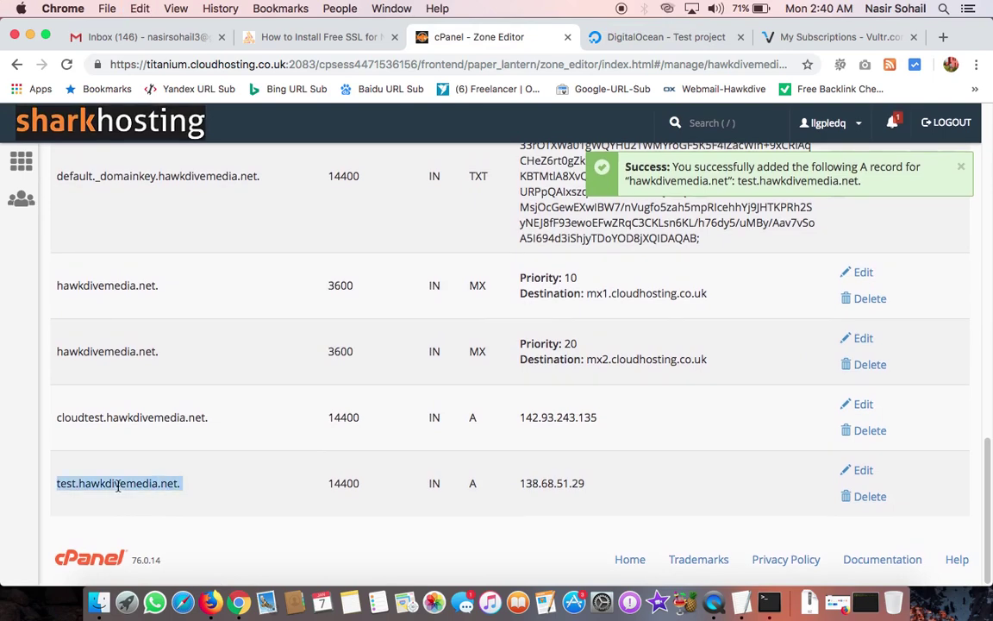
pyautogui.click(210, 602)
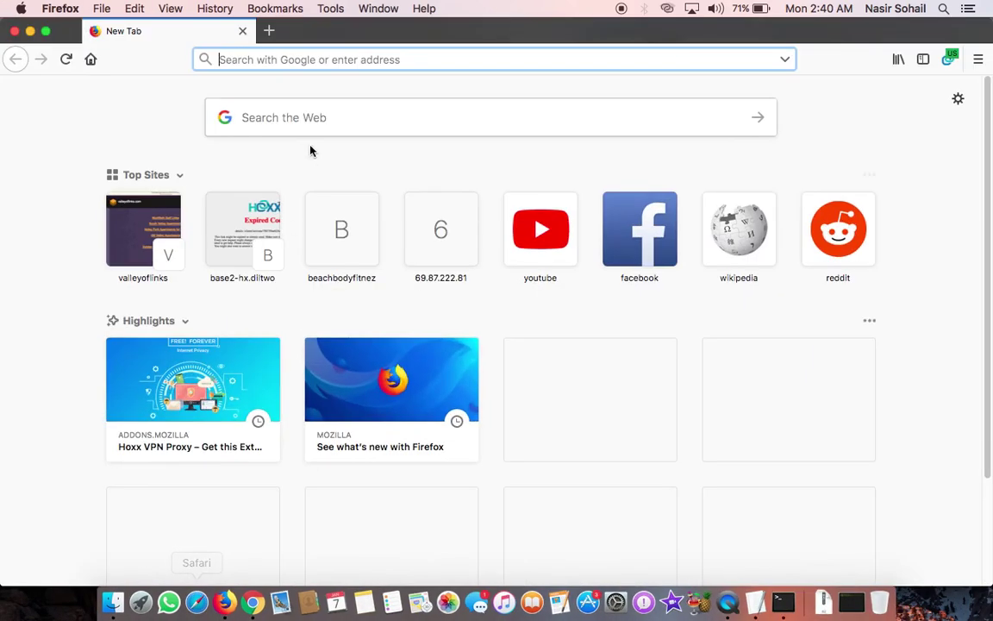
# Step: Load test.hawkdivemedia.net in Firefox to confirm the LEMP setup page, then minimize Firefox
pyautogui.press('super+v')
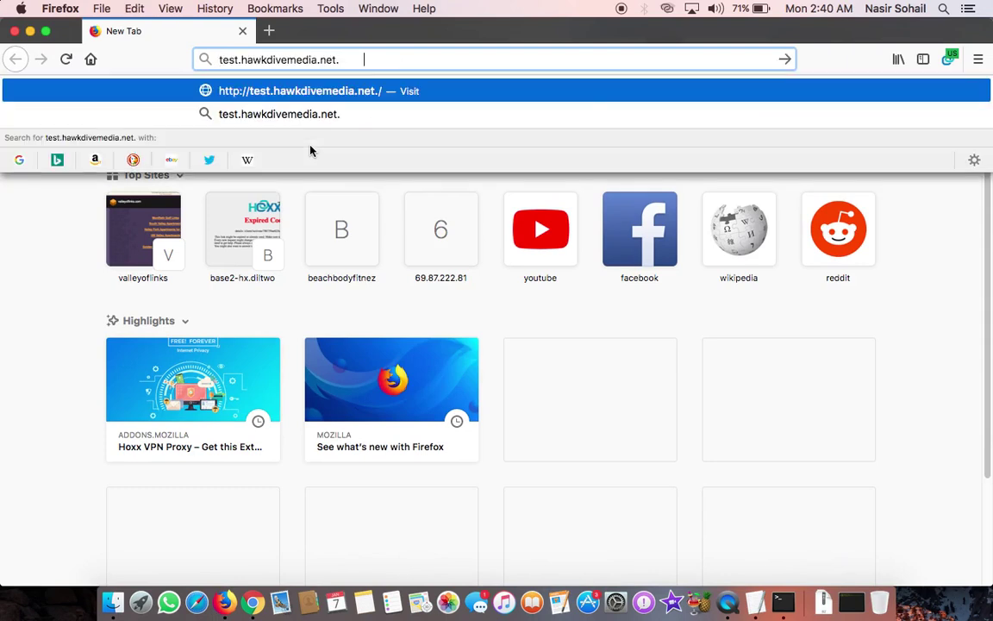
pyautogui.press('BackSpace')
pyautogui.press('Return')
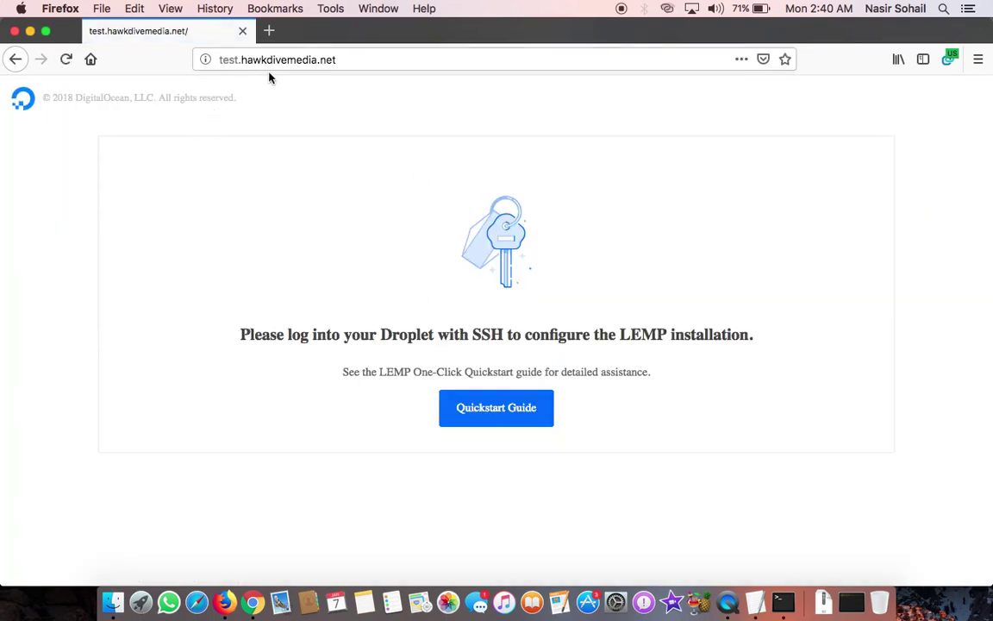
pyautogui.click(30, 32)
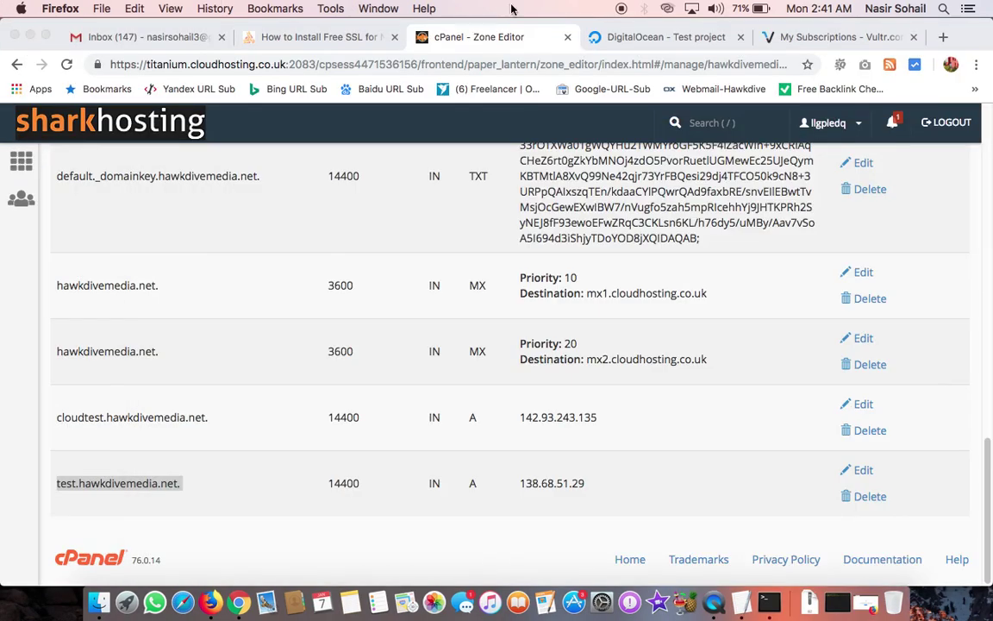
# Step: Go to Freenom and open DNS management for the hawkdive.tk domain
pyautogui.click(826, 43)
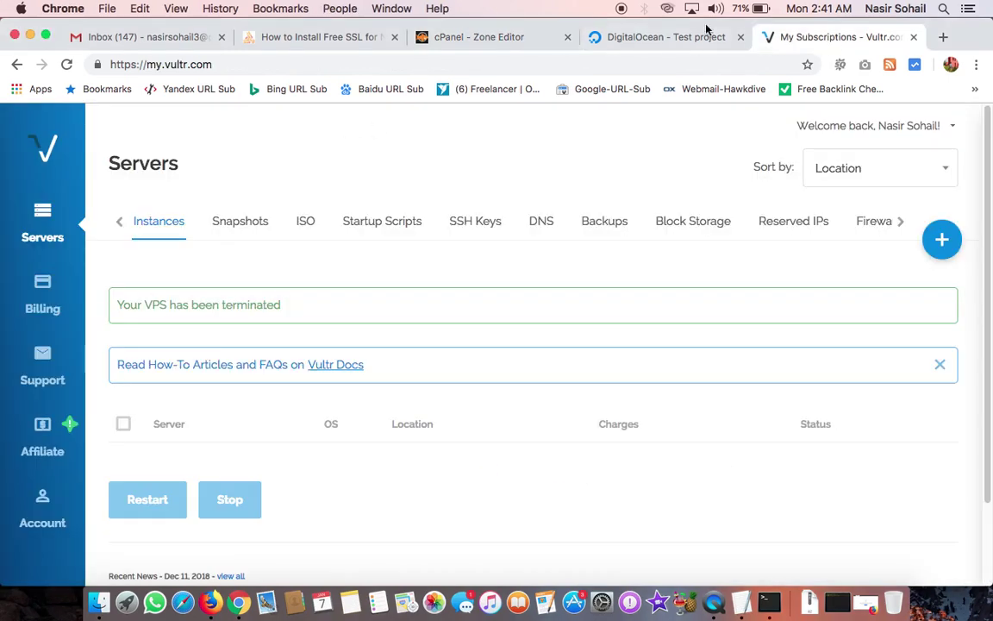
pyautogui.click(633, 48)
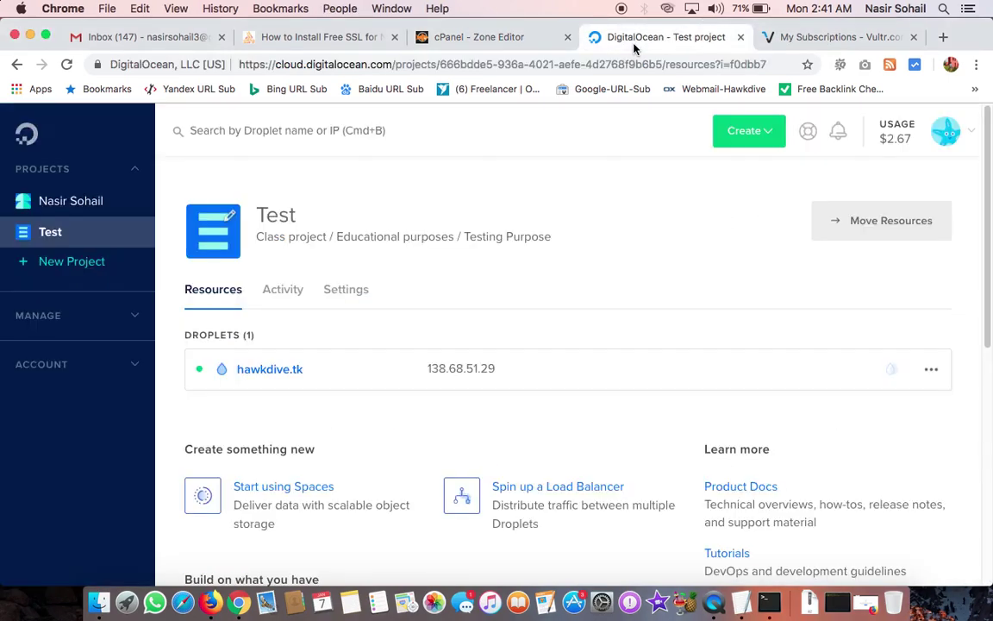
pyautogui.click(944, 38)
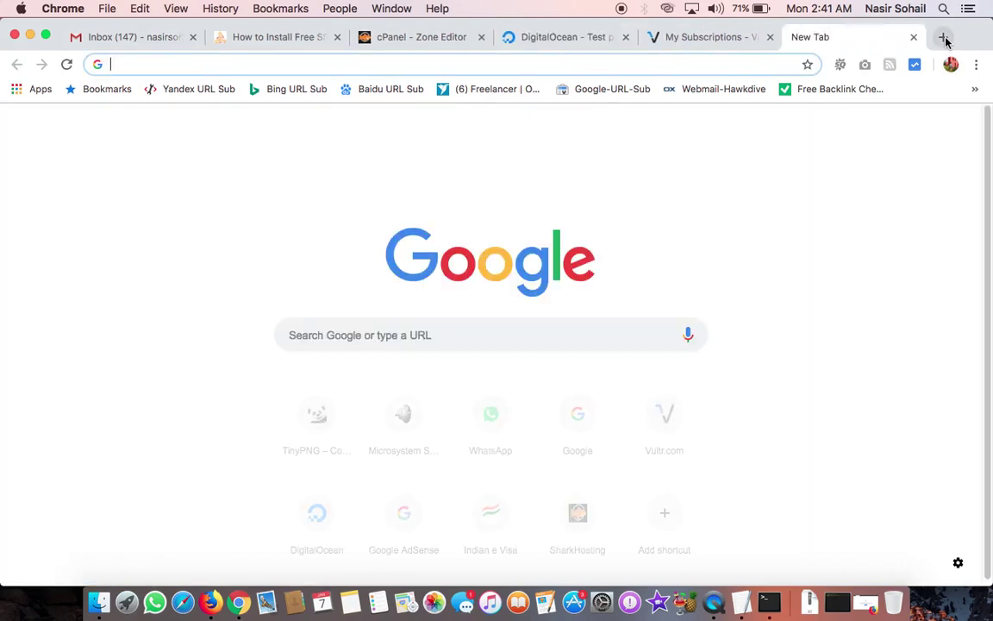
pyautogui.write('free')
pyautogui.press('Return')
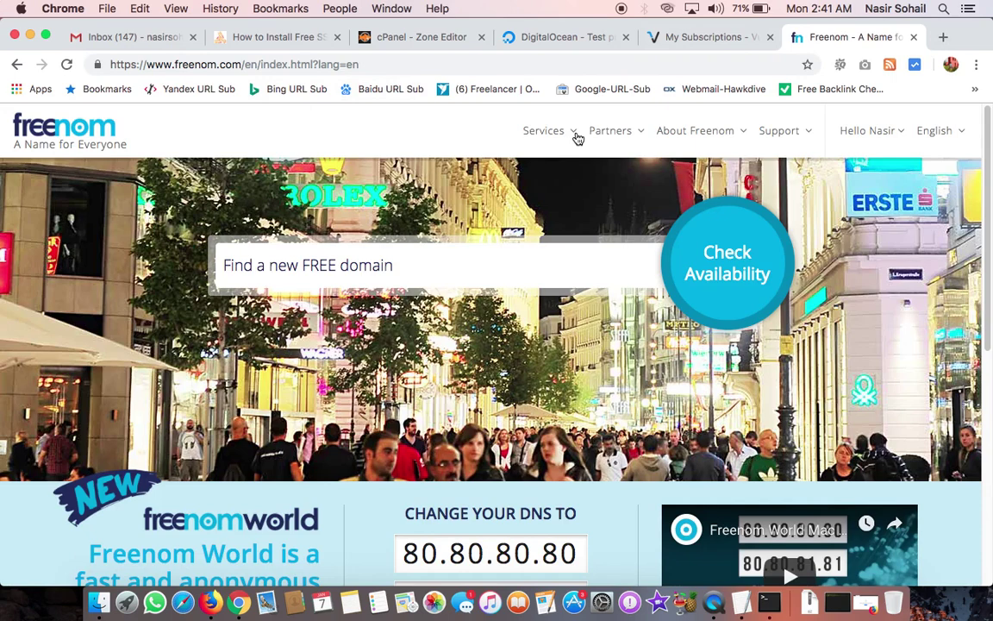
pyautogui.moveTo(577, 139)
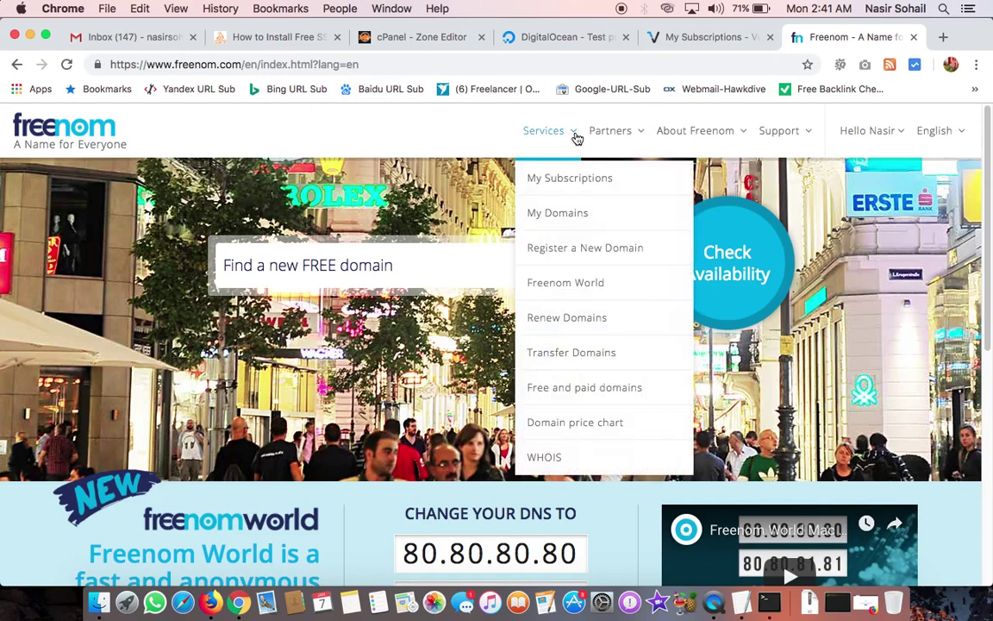
pyautogui.click(562, 223)
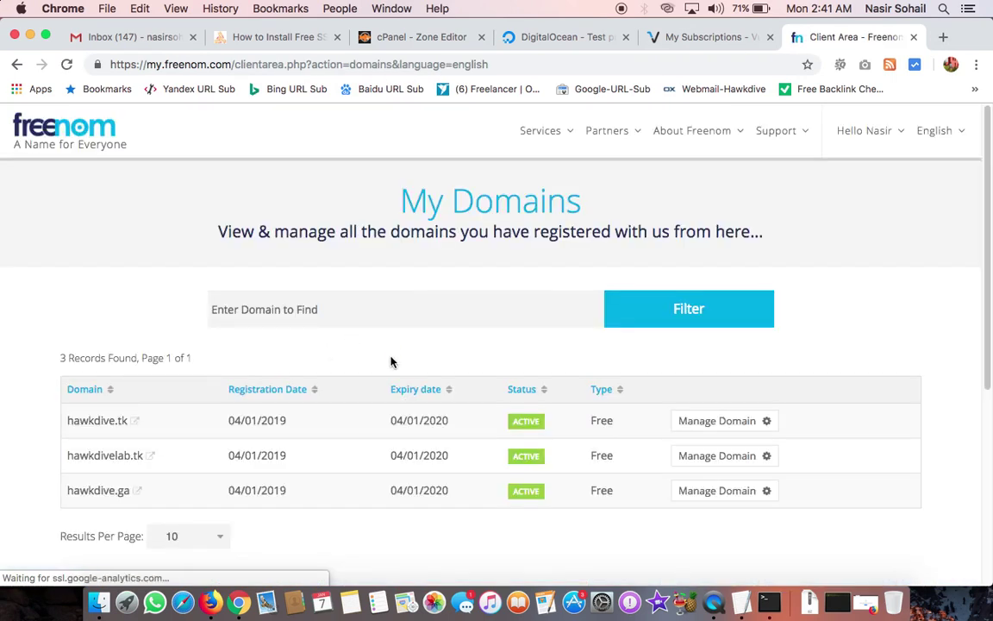
pyautogui.click(729, 422)
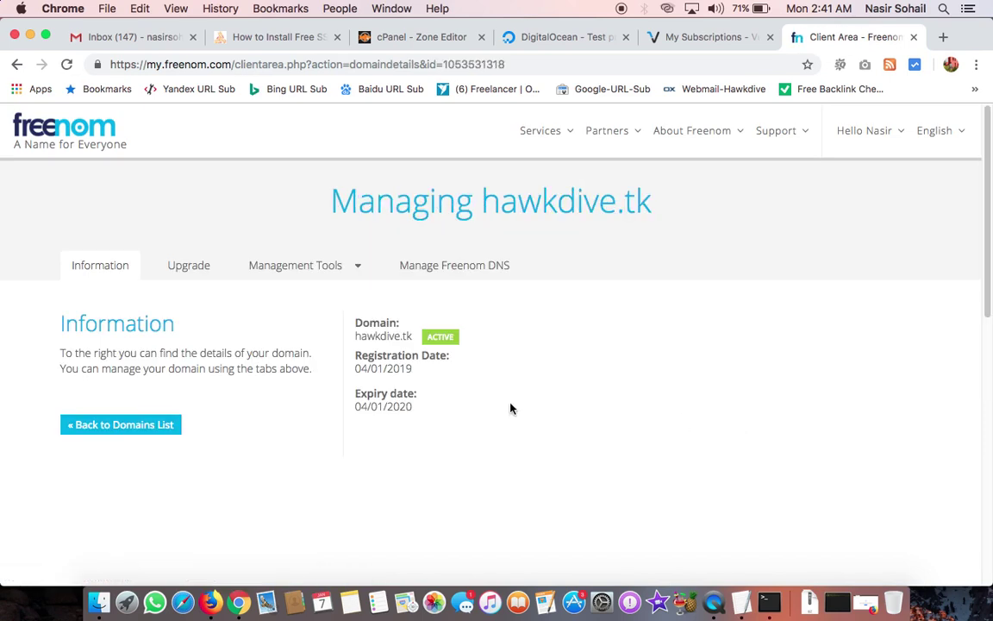
pyautogui.click(446, 269)
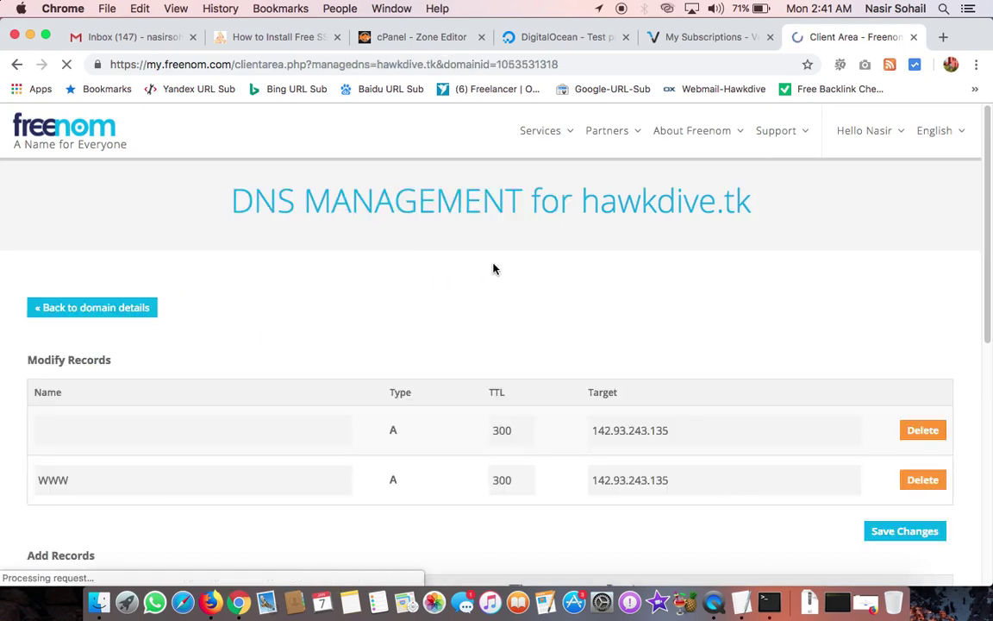
# Step: Clear the old target value from the root A record
pyautogui.doubleClick(636, 429)
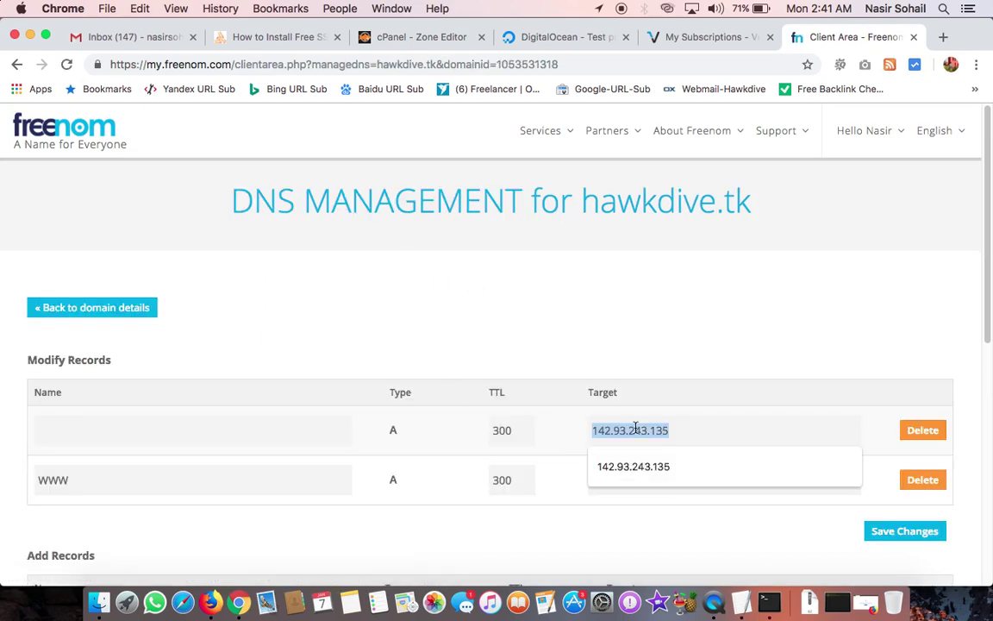
pyautogui.press('super+v')
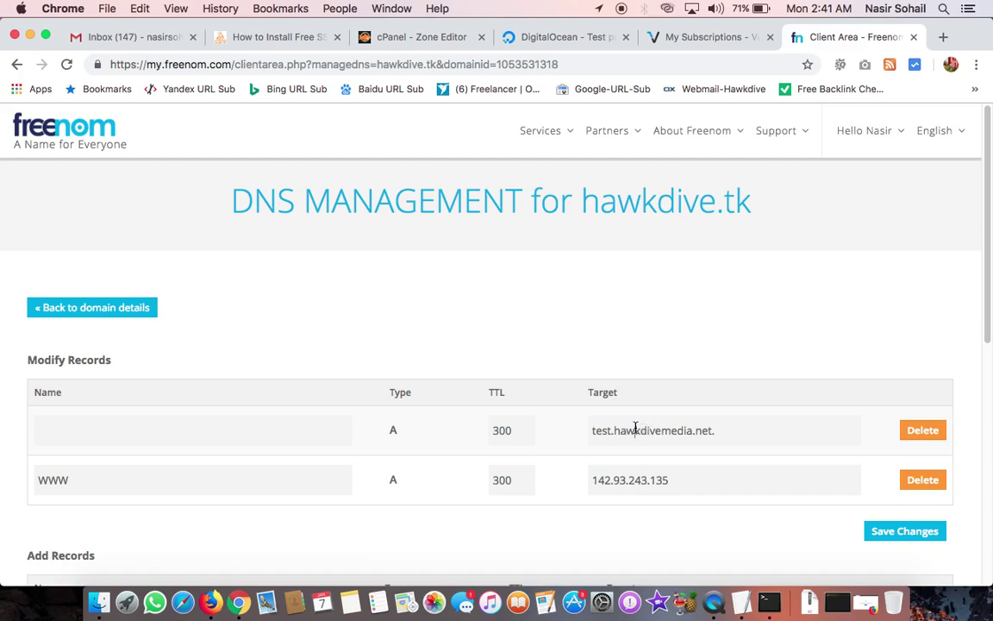
pyautogui.doubleClick(635, 429)
pyautogui.press('super+a')
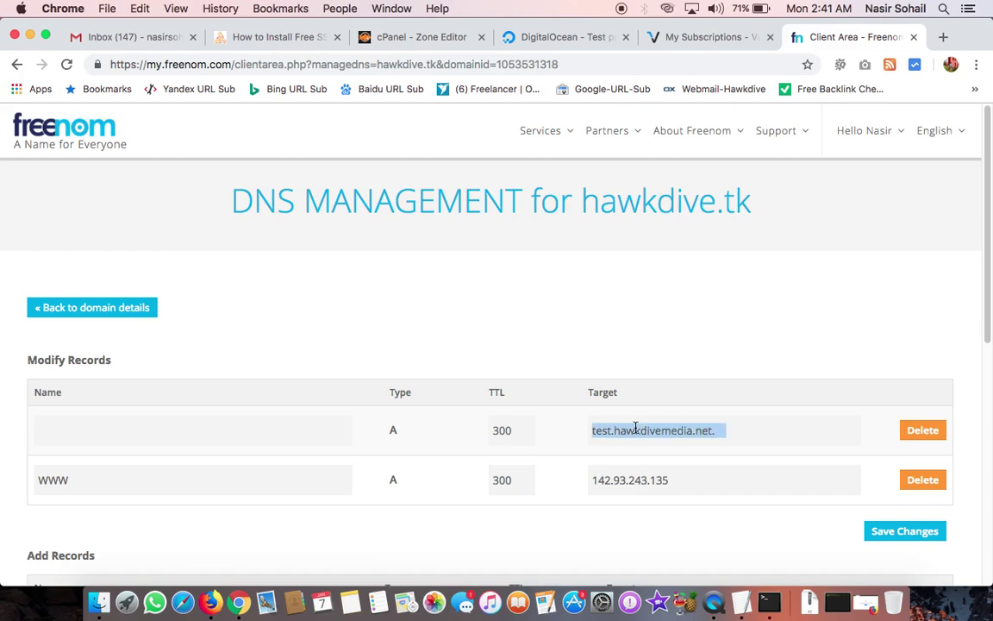
pyautogui.press('BackSpace')
# Step: Copy the droplet IP and set the root and www targets to 138.68.51.29, then save
pyautogui.click(516, 34)
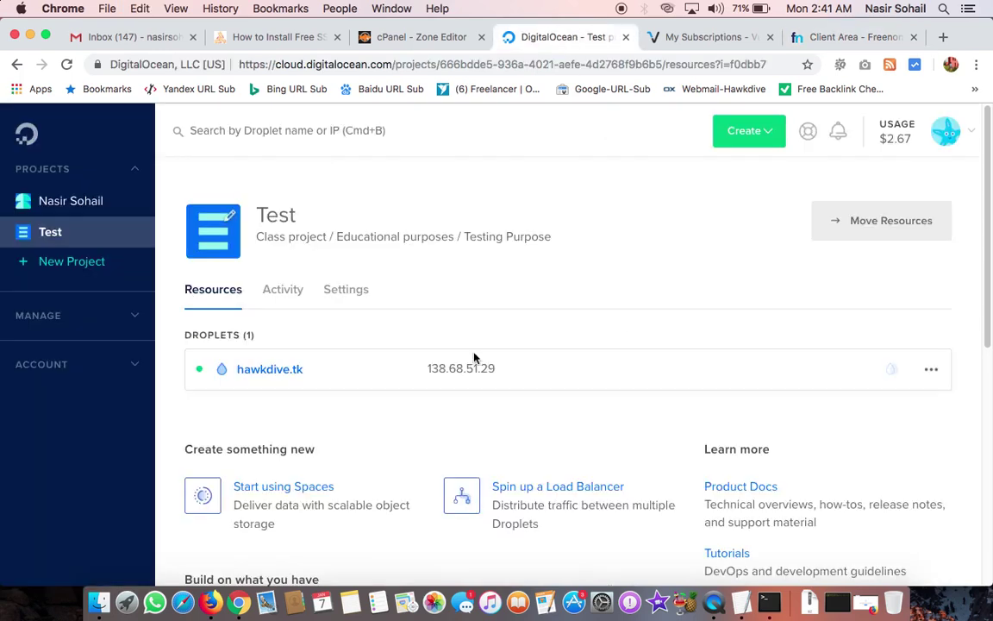
pyautogui.click(515, 372)
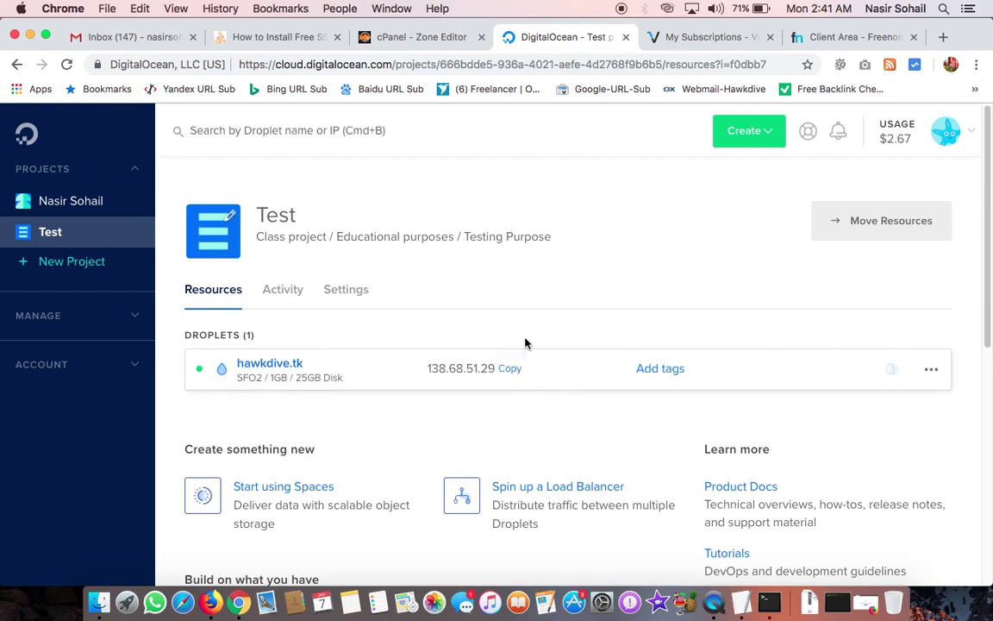
pyautogui.click(819, 43)
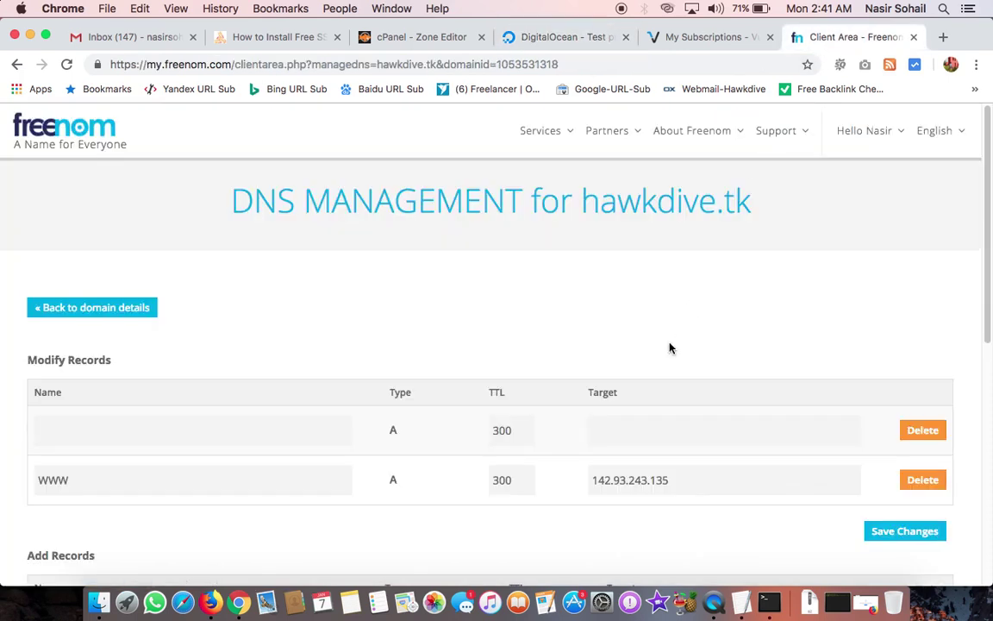
pyautogui.write('138.68.51.29')
pyautogui.doubleClick(620, 484)
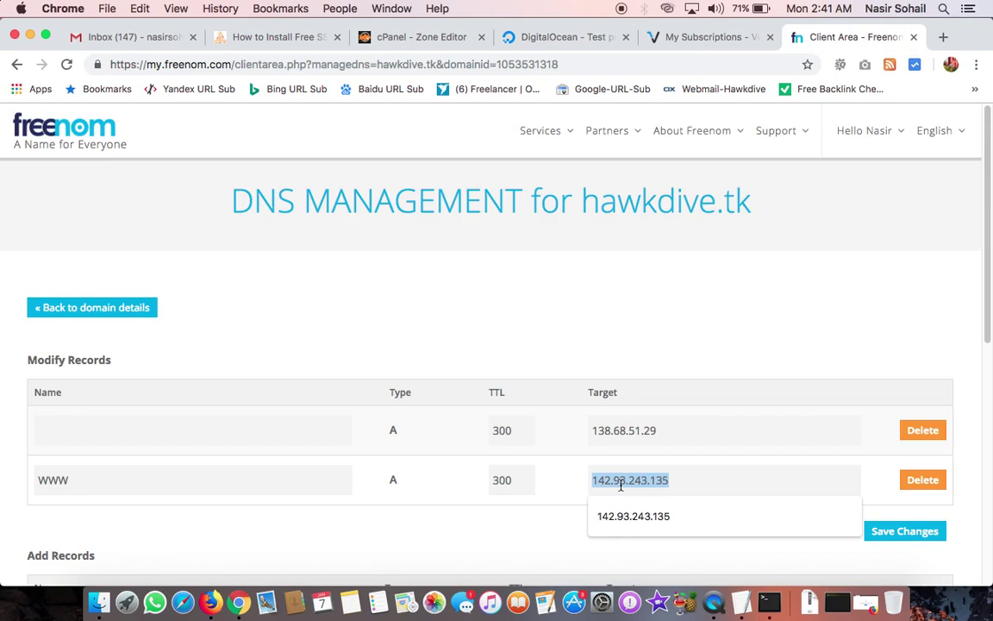
pyautogui.write('138.68.51.29')
pyautogui.click(913, 538)
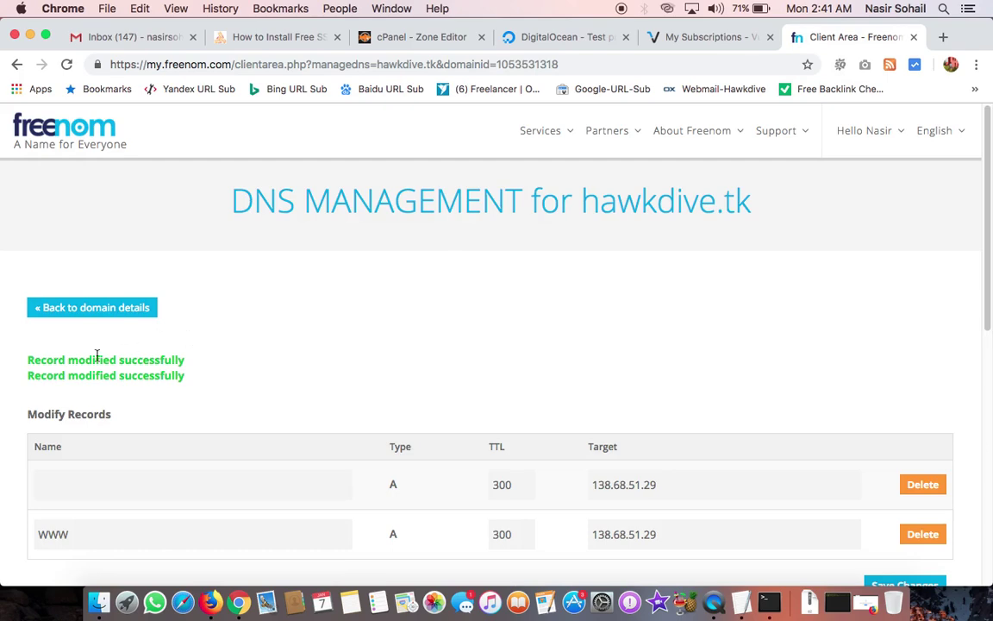
pyautogui.tripleClick(98, 356)
pyautogui.scroll(-5, 183, 427)
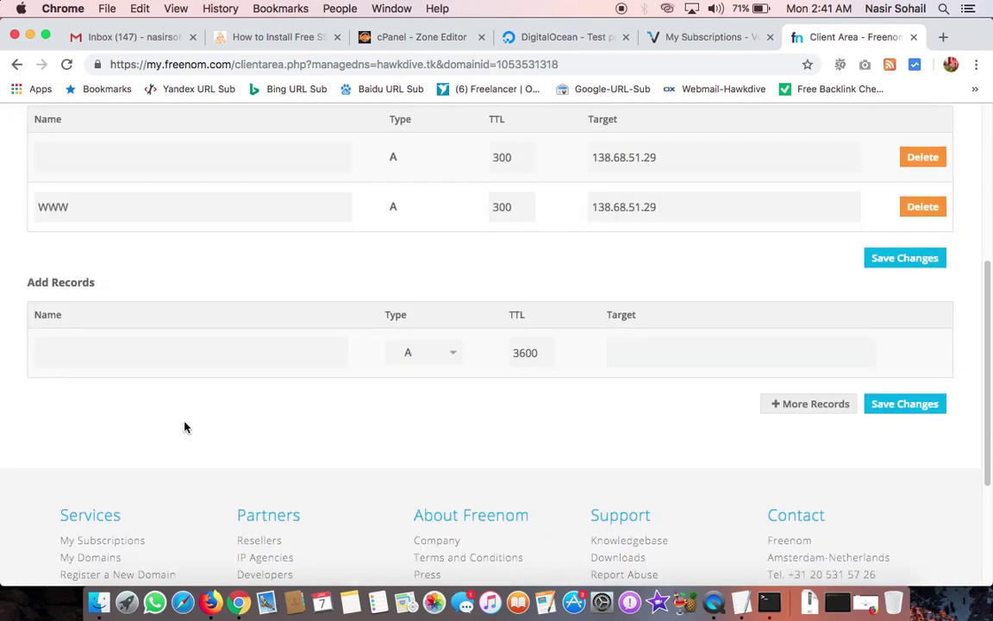
# Step: Load 138.68.51.29 in Firefox to check the droplet's LEMP page
pyautogui.click(211, 604)
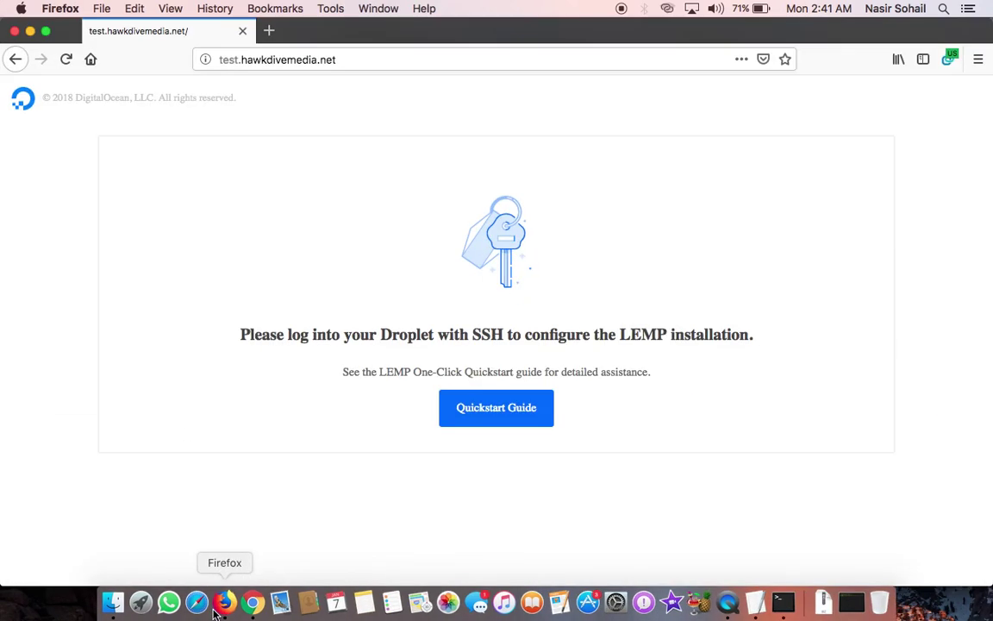
pyautogui.click(251, 60)
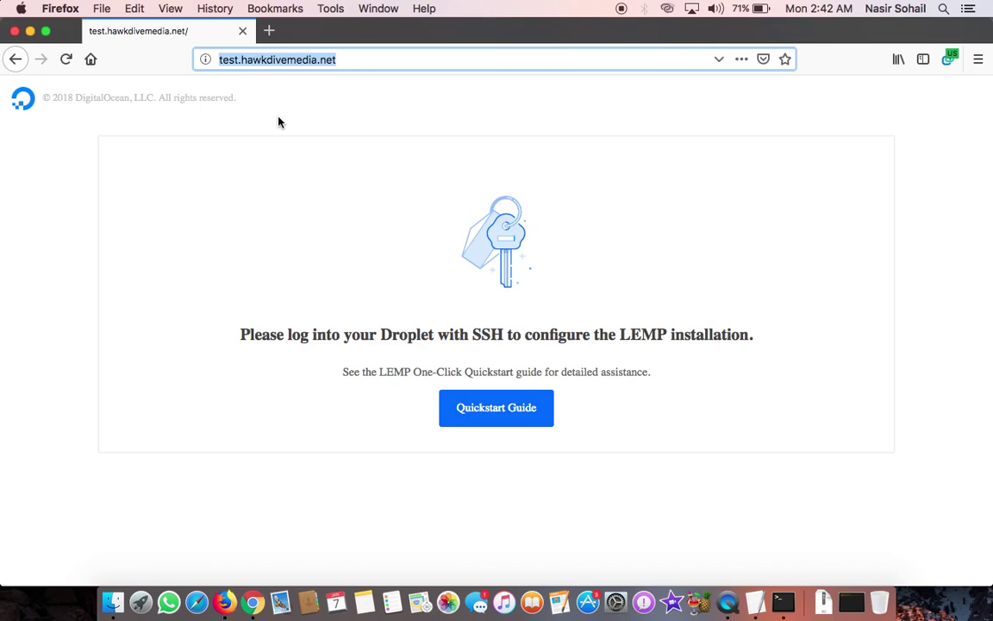
pyautogui.write('138.68.51.29')
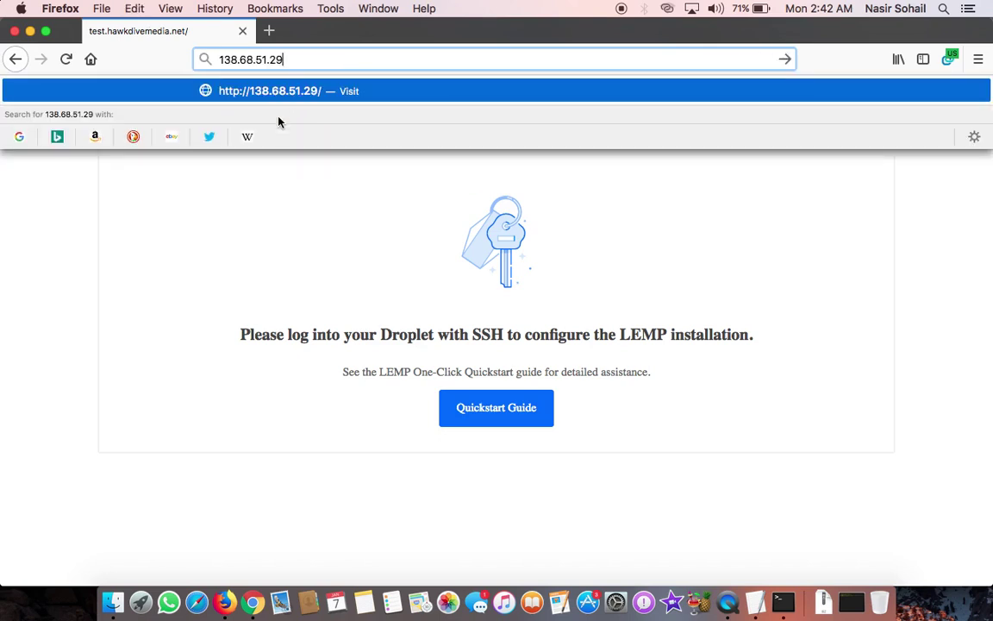
pyautogui.press('Return')
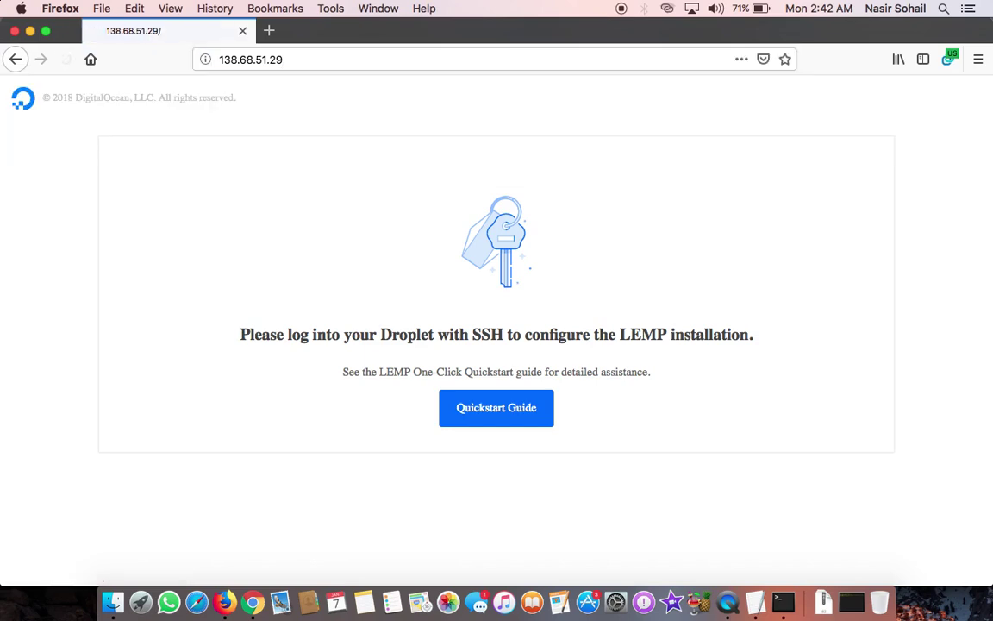
# Step: Enter hawkdive.tk in the Firefox address bar and start loading it
pyautogui.click(237, 58)
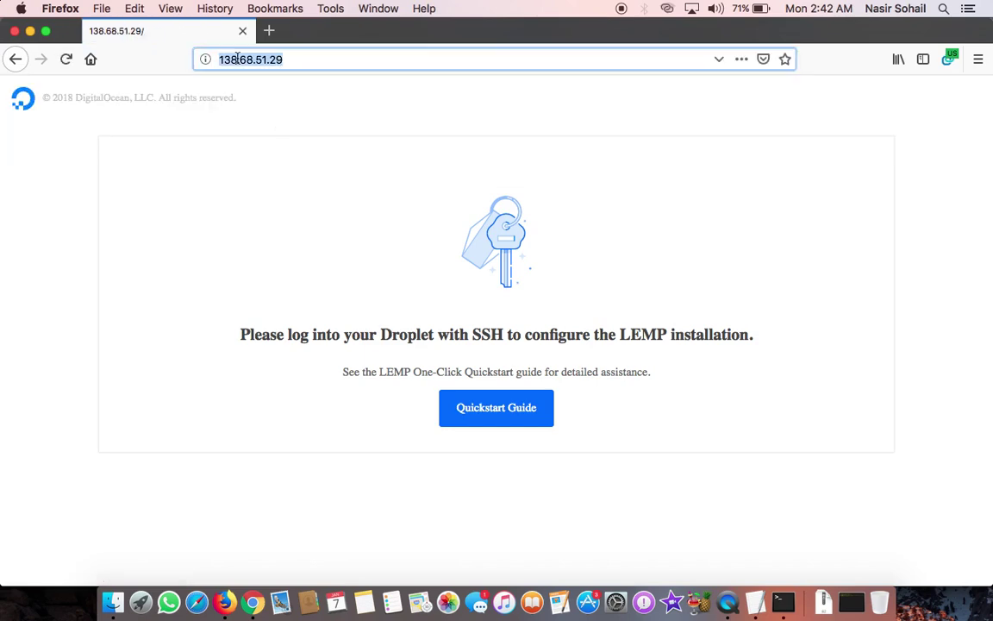
pyautogui.write('hawkdive.tk')
pyautogui.press('Return')
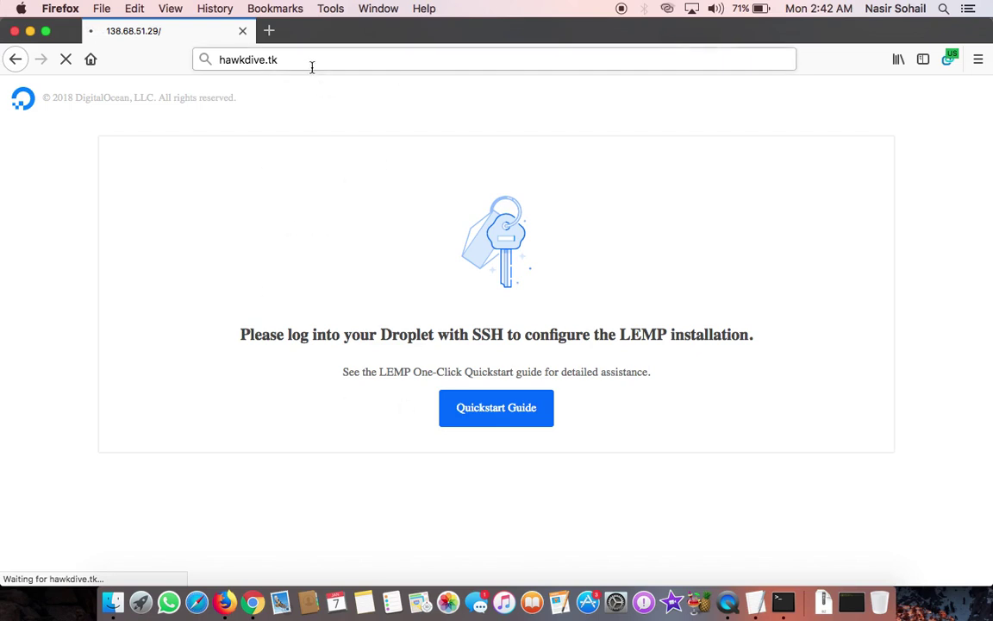
pyautogui.click(255, 602)
pyautogui.scroll(3, 501, 271)
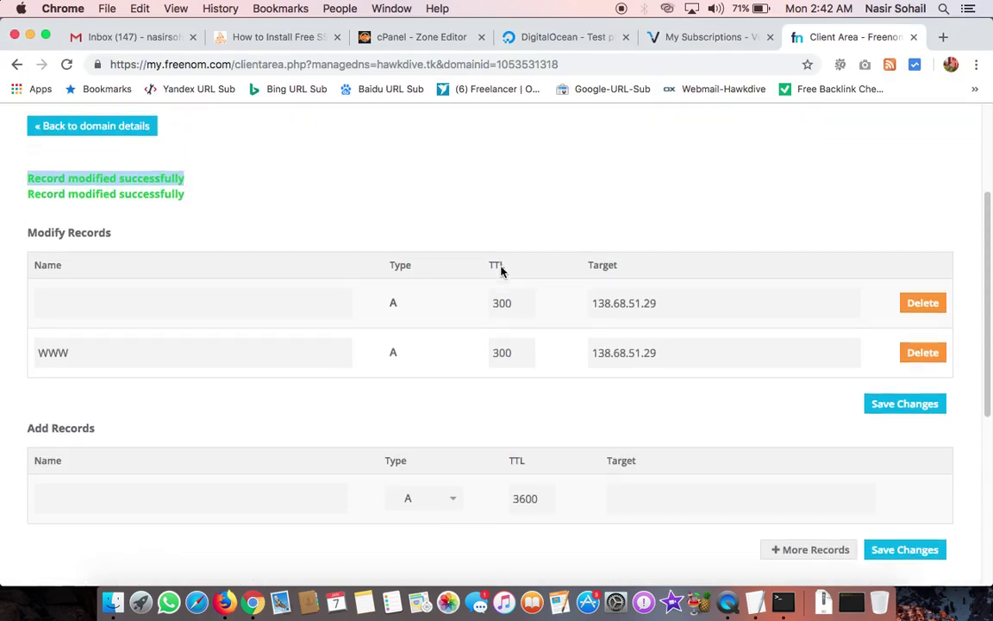
pyautogui.scroll(1, 501, 270)
pyautogui.click(66, 64)
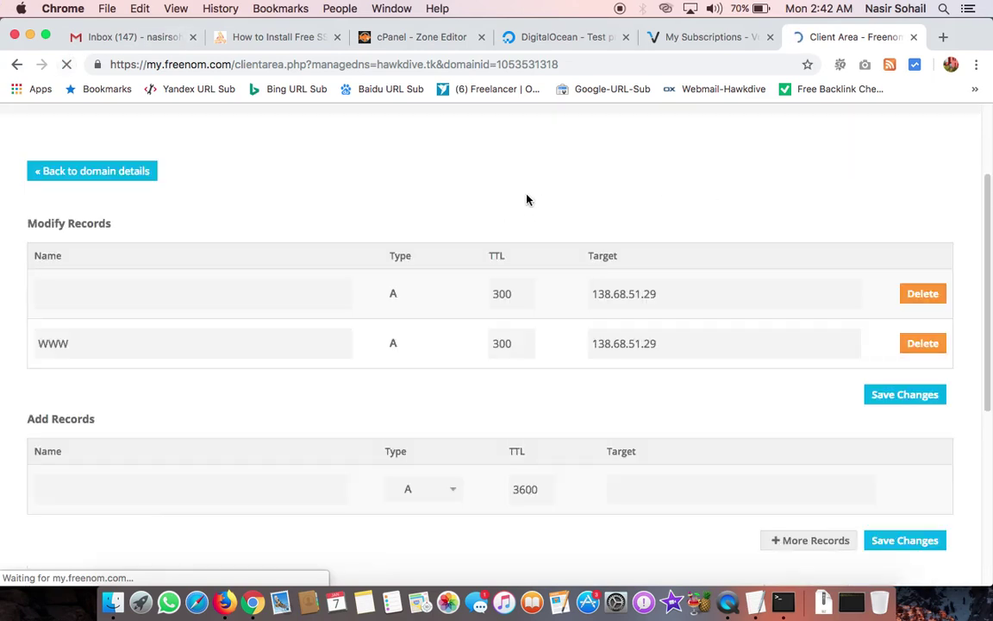
pyautogui.click(646, 294)
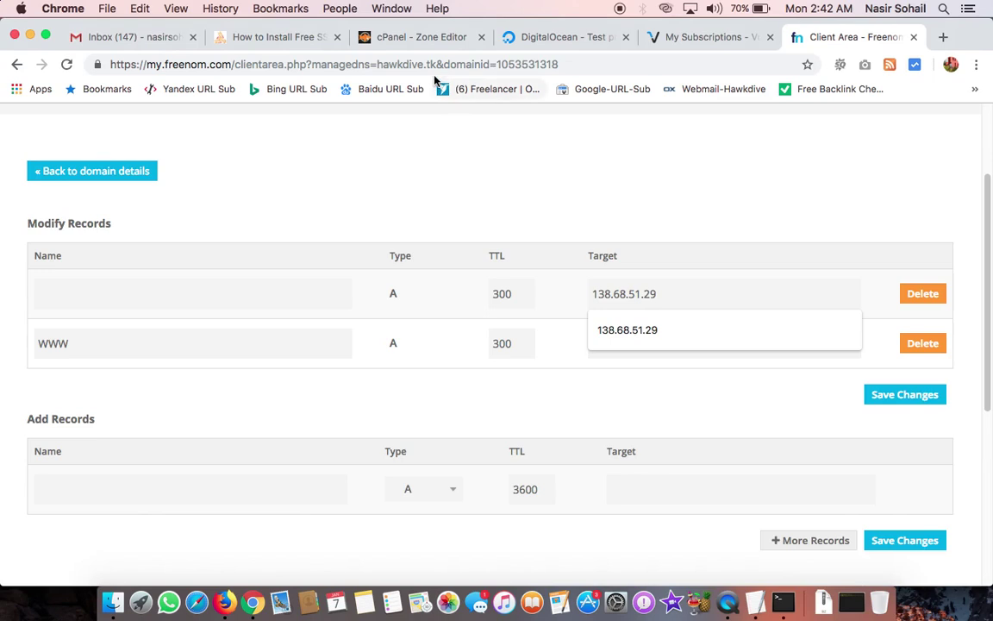
pyautogui.click(539, 38)
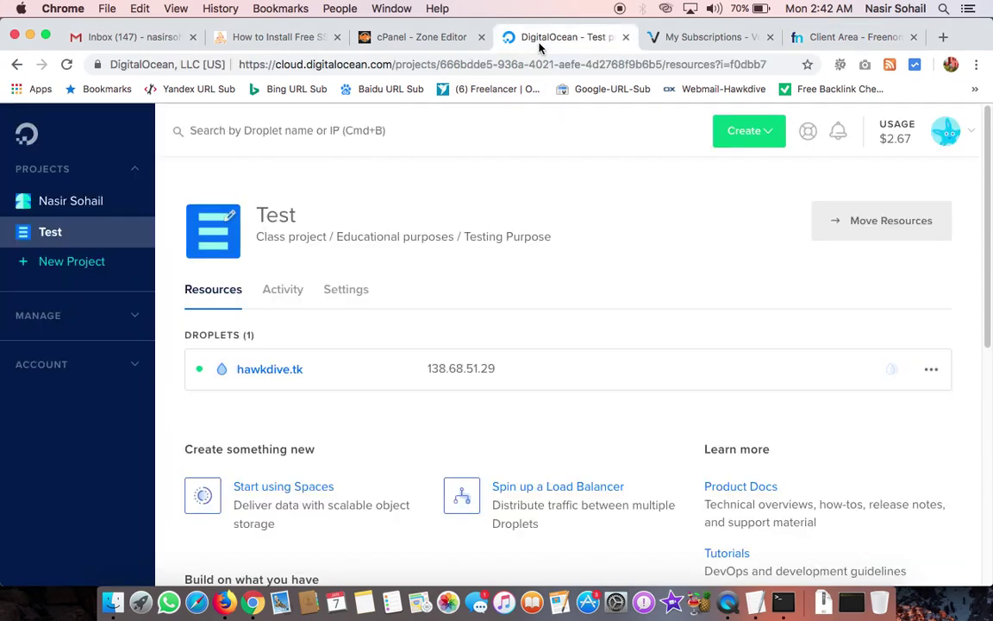
pyautogui.click(848, 36)
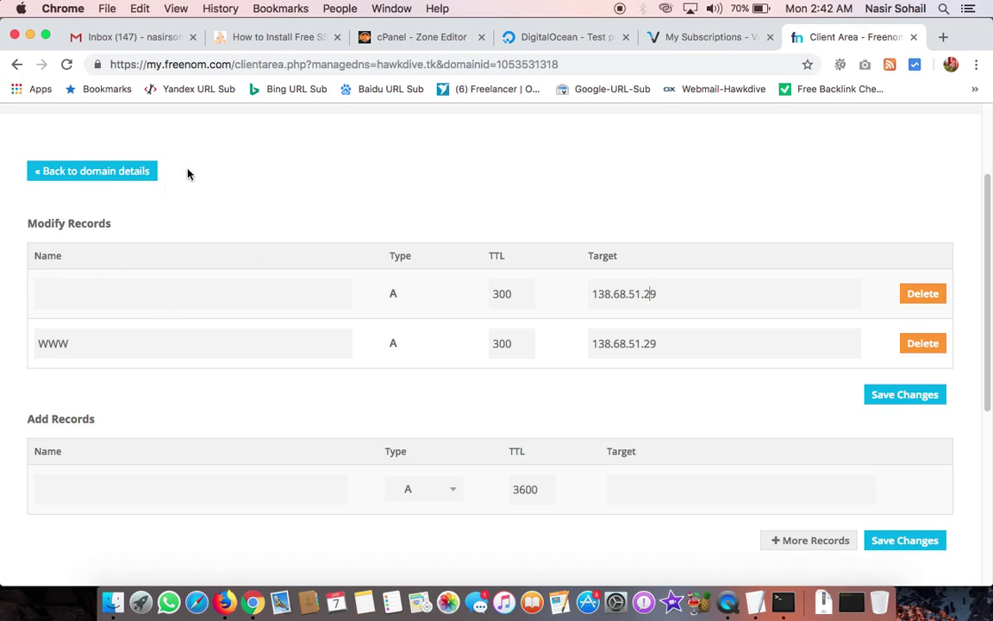
pyautogui.click(225, 602)
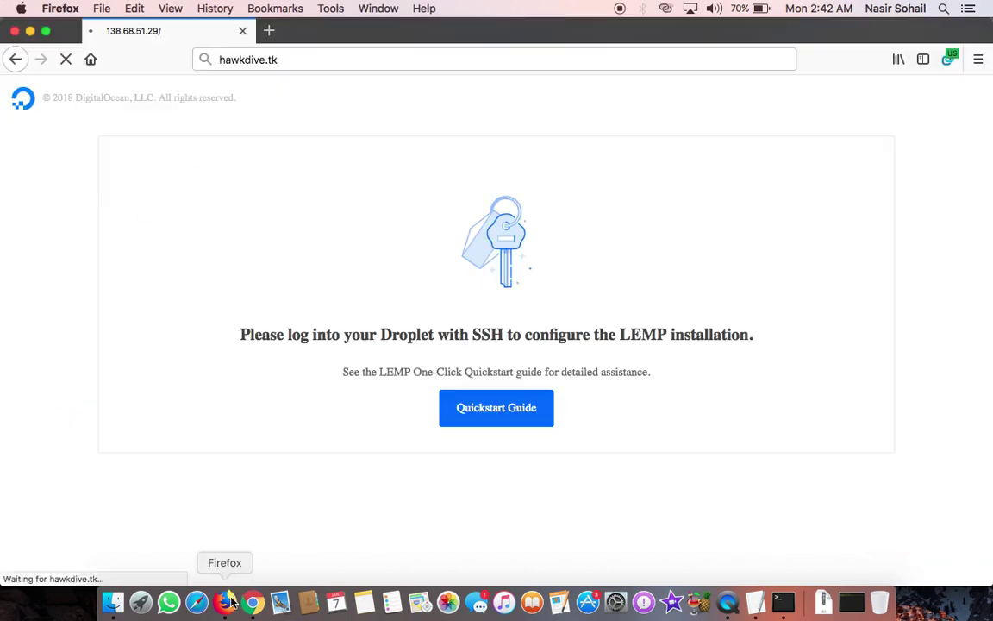
# Step: Replace the old tab with a fresh one and load hawkdive.tk
pyautogui.click(269, 30)
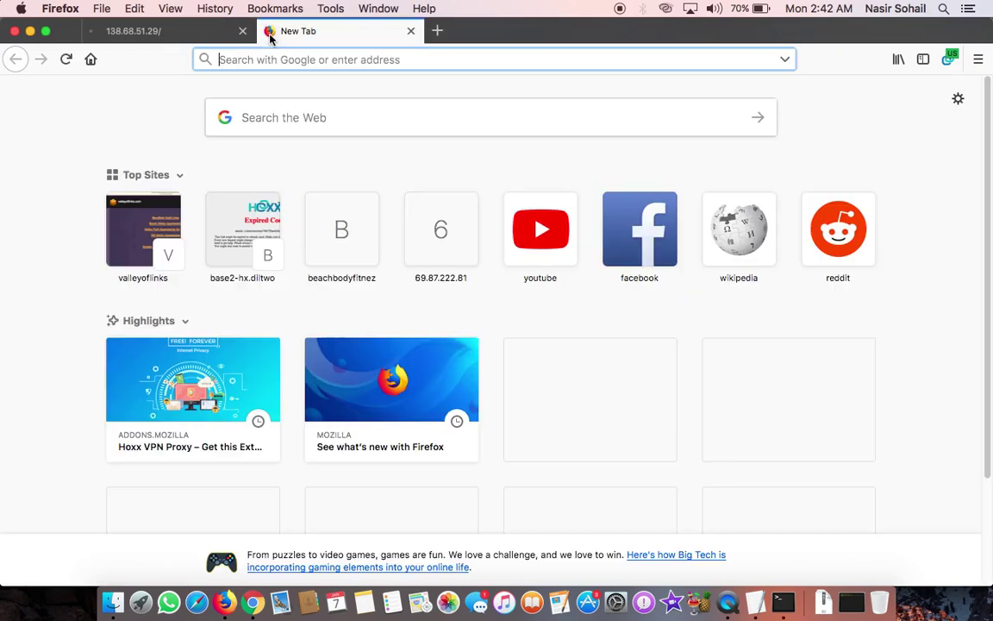
pyautogui.click(242, 32)
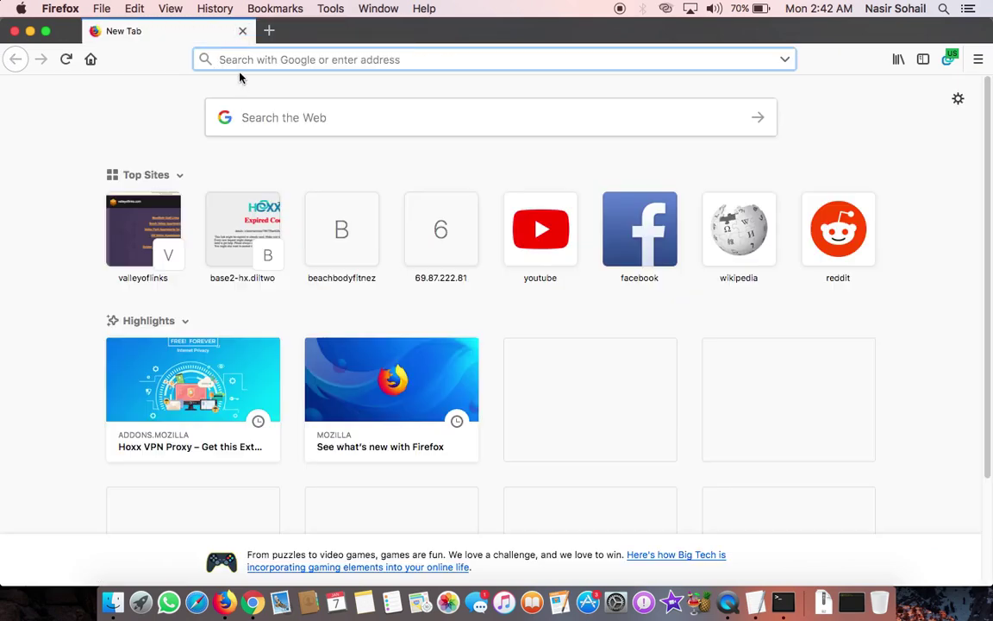
pyautogui.write('hawkdive.tk')
pyautogui.press('Return')
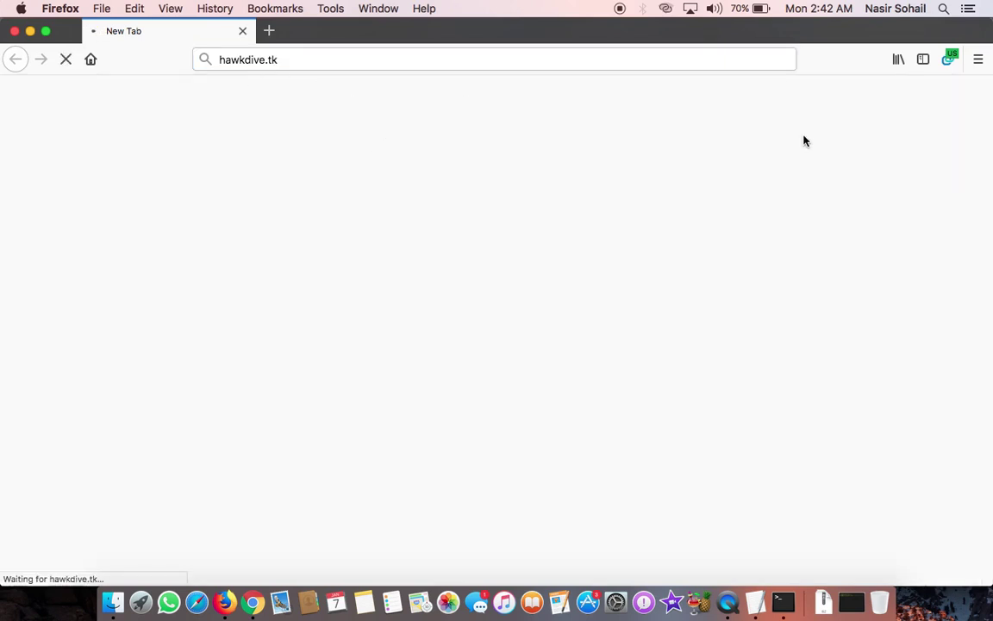
# Step: Disconnect the Hoxx VPN and reconnect it through a Canada server
pyautogui.click(950, 60)
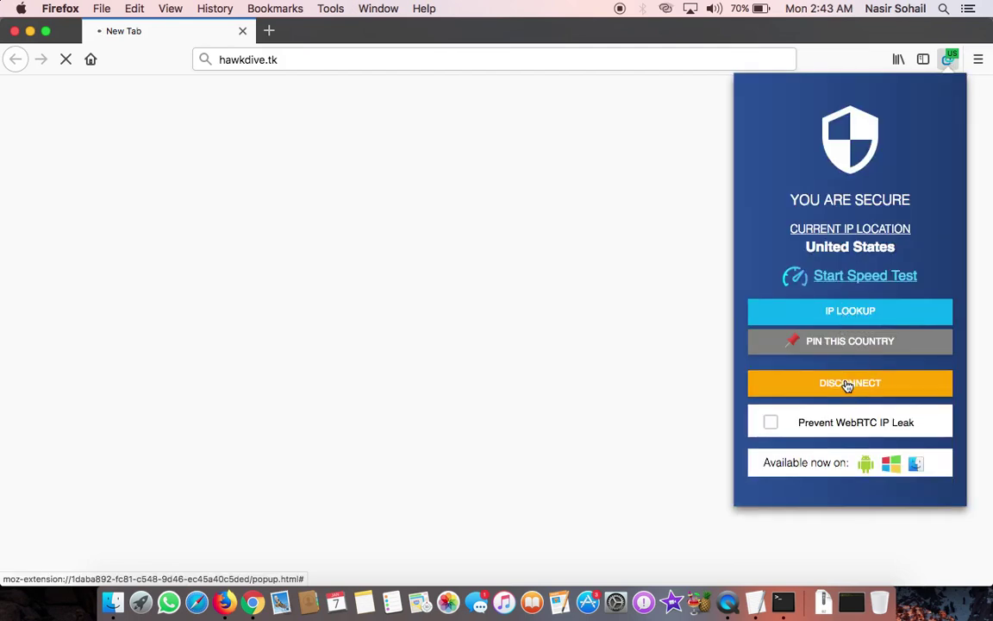
pyautogui.click(847, 385)
pyautogui.scroll(-2, 828, 410)
pyautogui.scroll(-2, 828, 409)
pyautogui.click(827, 401)
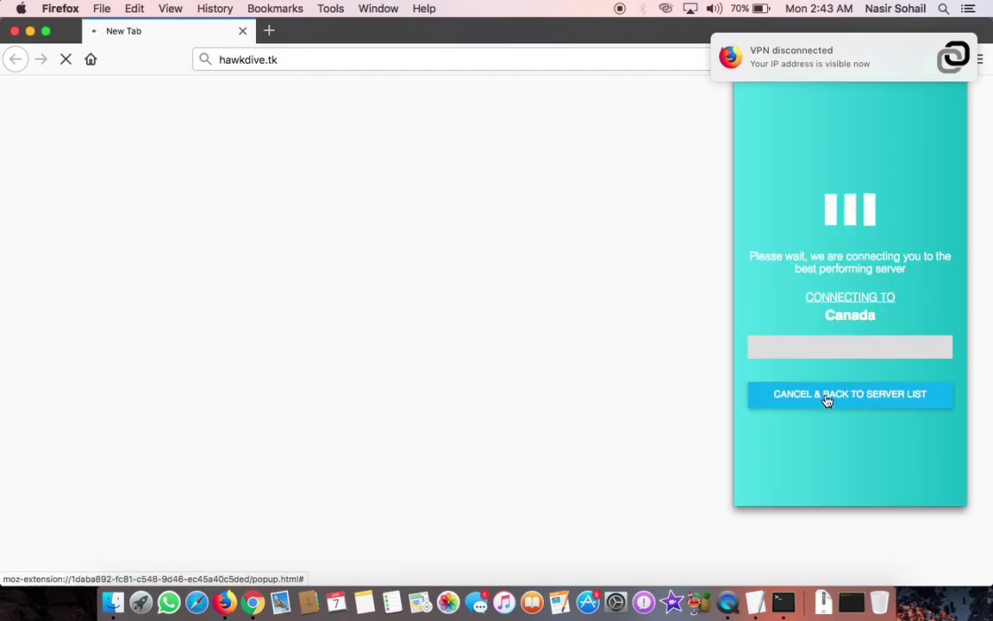
# Step: Load hawkdive.tk again in a fresh tab, replacing the stuck one
pyautogui.click(270, 32)
pyautogui.click(242, 31)
pyautogui.write('ha')
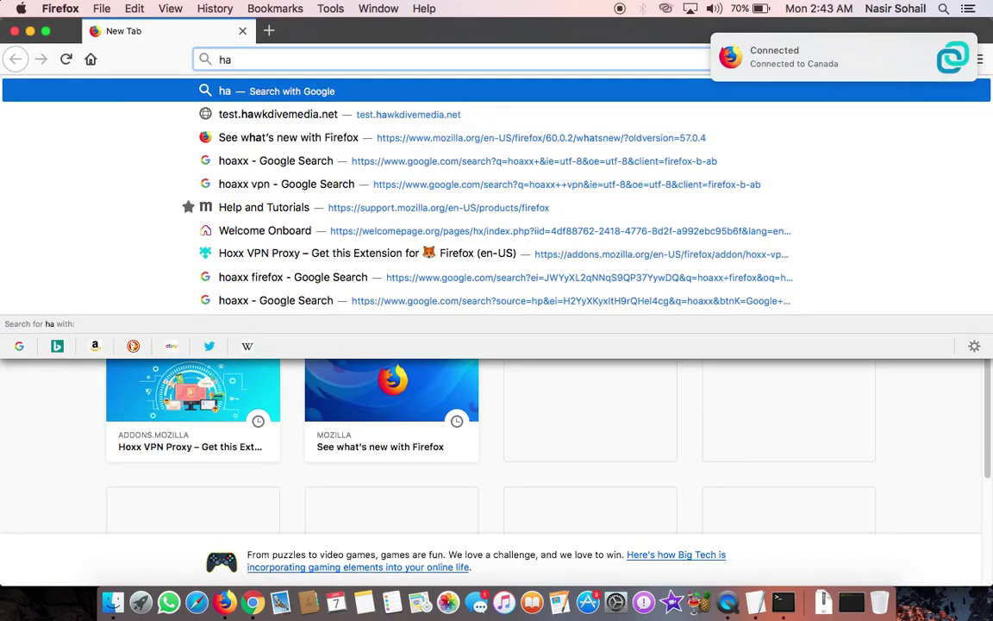
pyautogui.write('wkdive.tk')
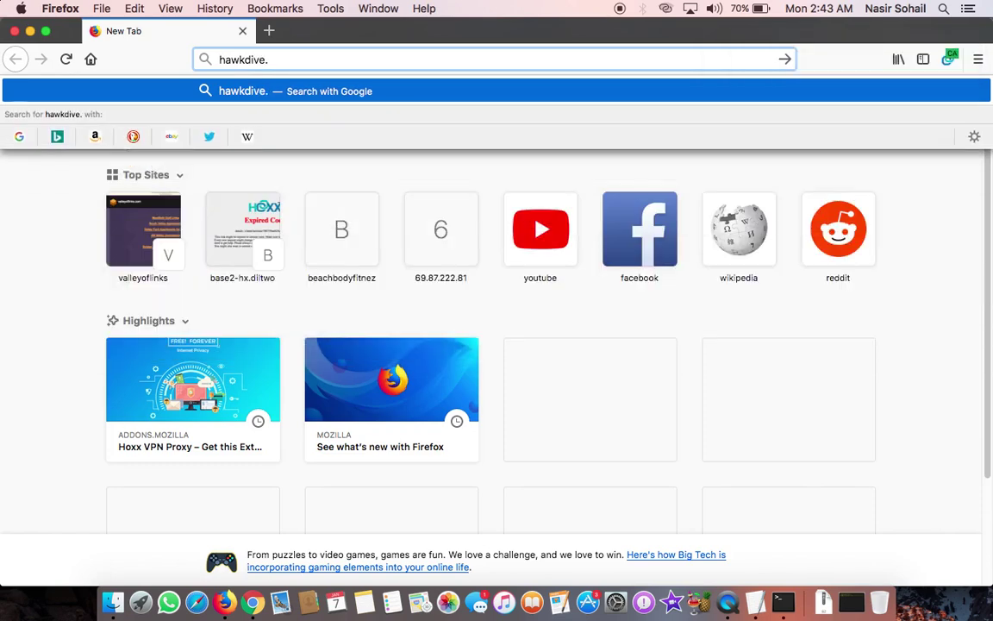
pyautogui.press('Return')
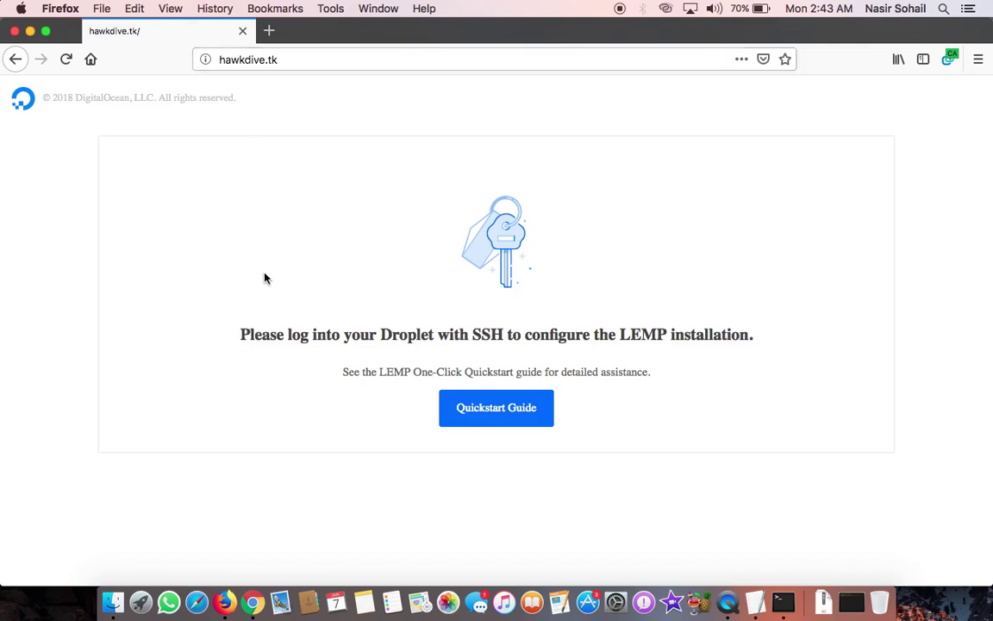
# Step: Load and reload test.hawkdivemedia.net in the first Firefox tab
pyautogui.click(266, 62)
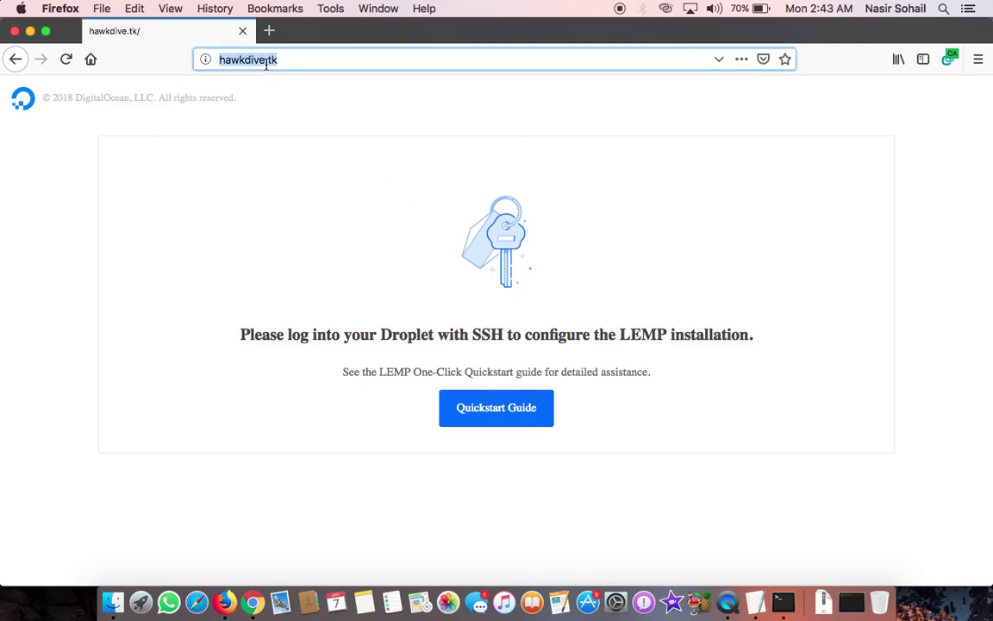
pyautogui.write('test')
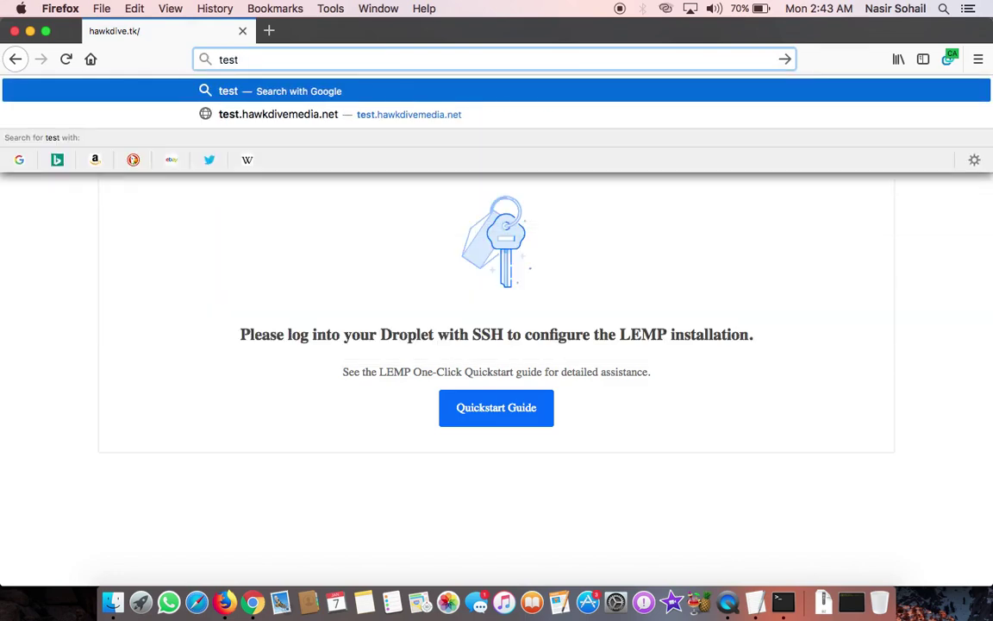
pyautogui.write('.hawkdi')
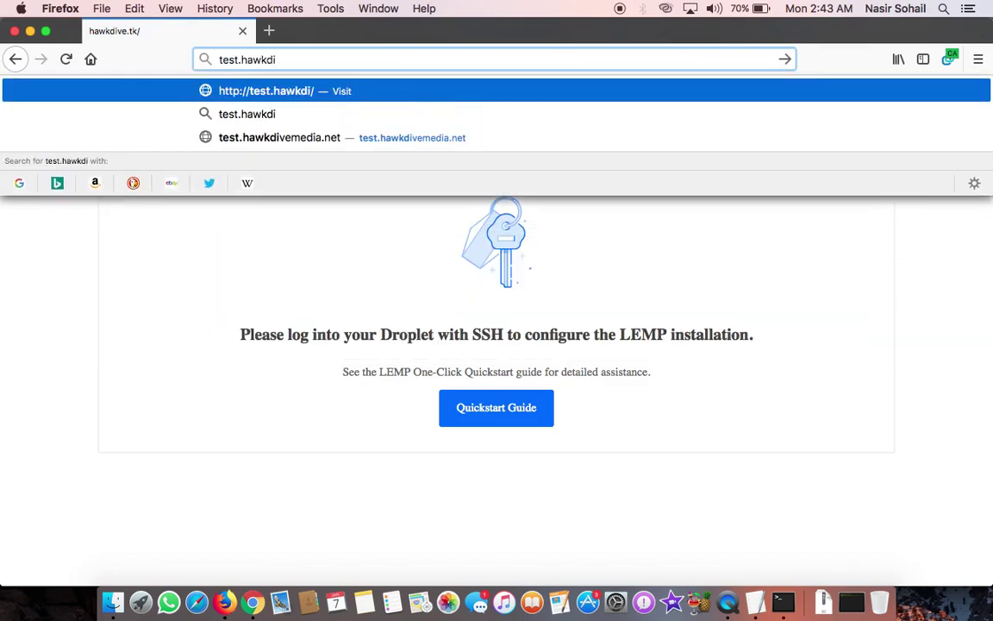
pyautogui.write('vemedia.net')
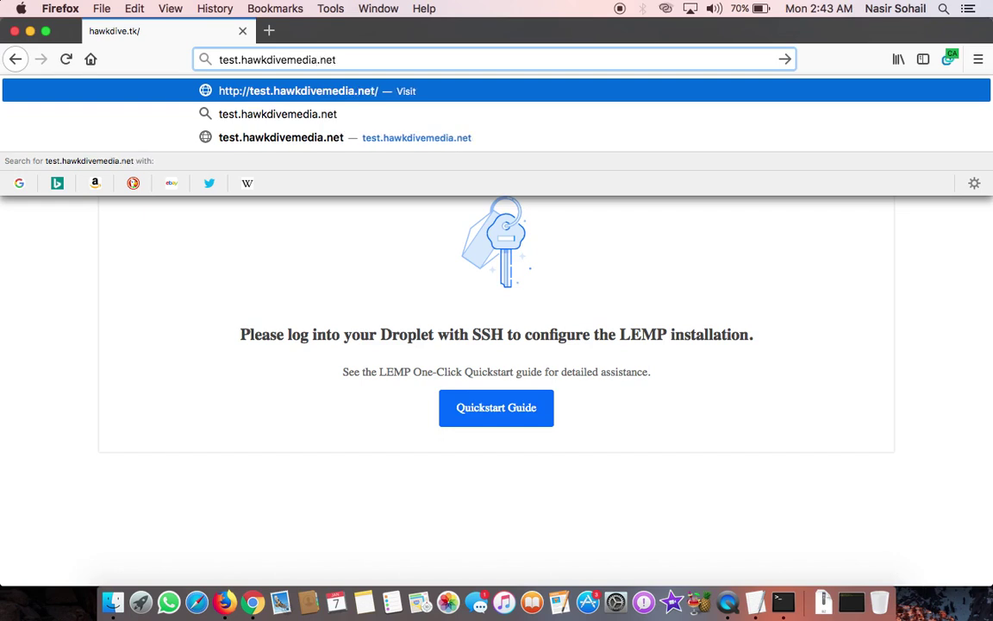
pyautogui.press('Return')
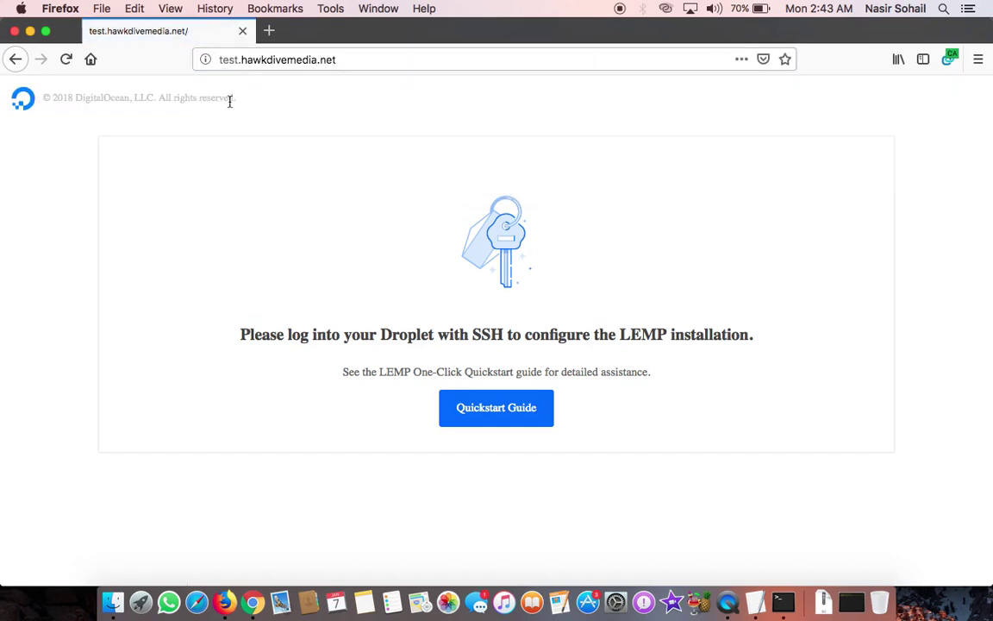
pyautogui.click(235, 62)
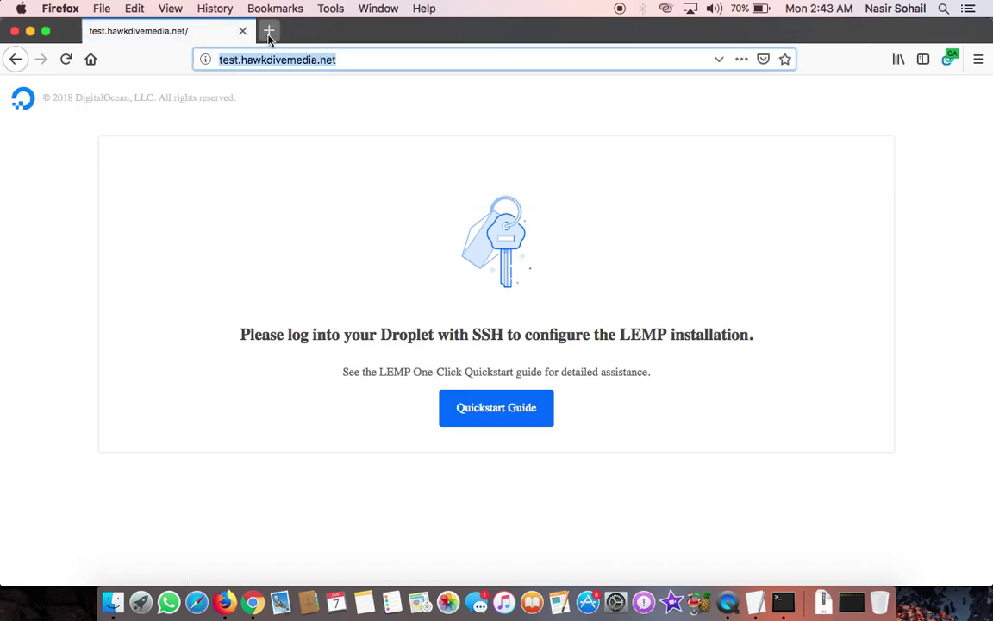
pyautogui.click(268, 31)
pyautogui.click(184, 34)
pyautogui.click(67, 59)
# Step: Load hawkdive.tk in the second tab, then return to the Freenom DNS page in Chrome
pyautogui.click(354, 35)
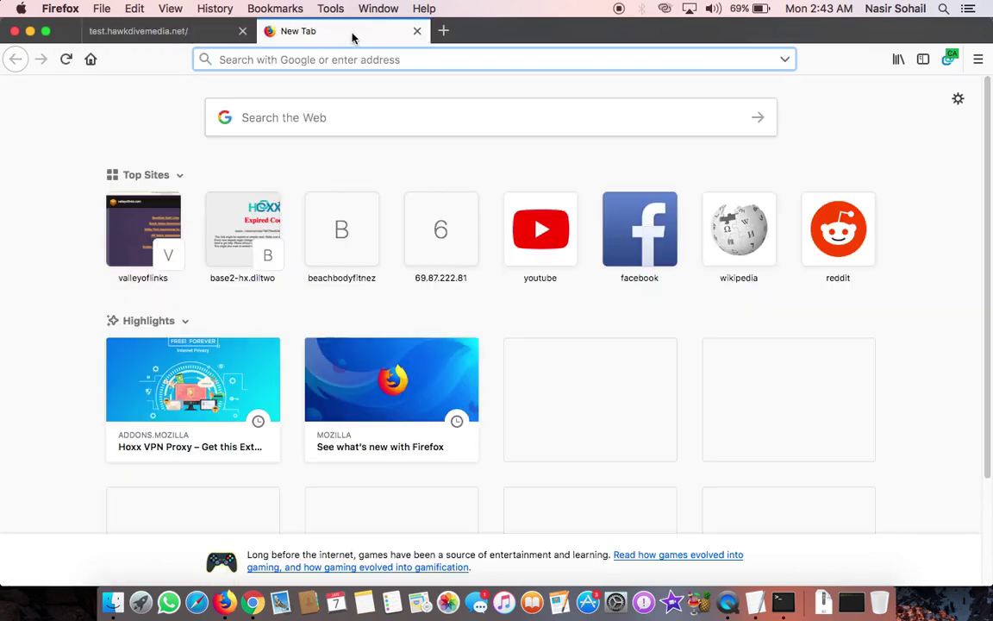
pyautogui.write('hawkdi')
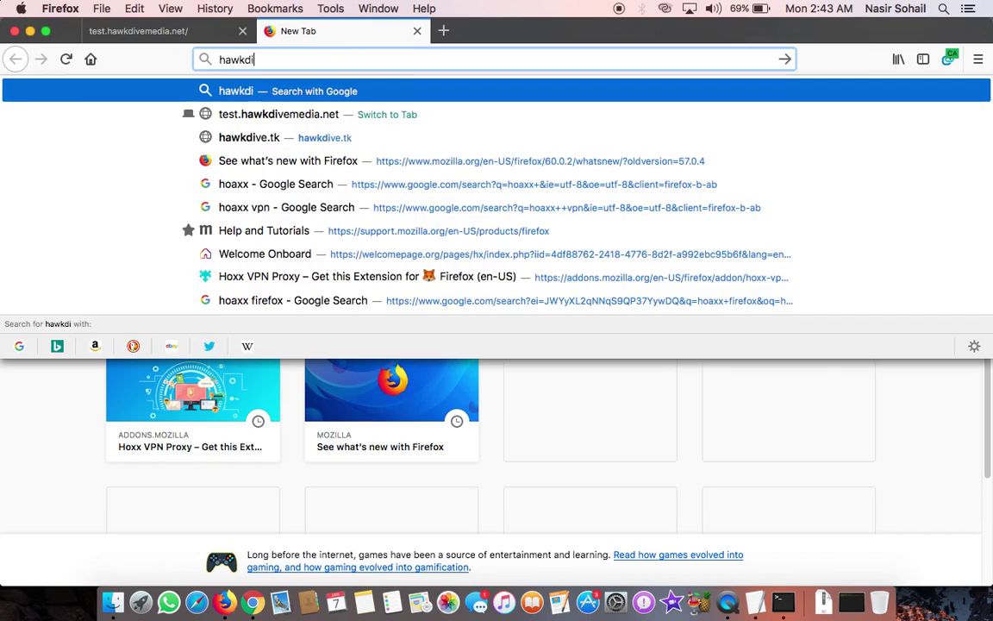
pyautogui.write('ve.tk')
pyautogui.press('Return')
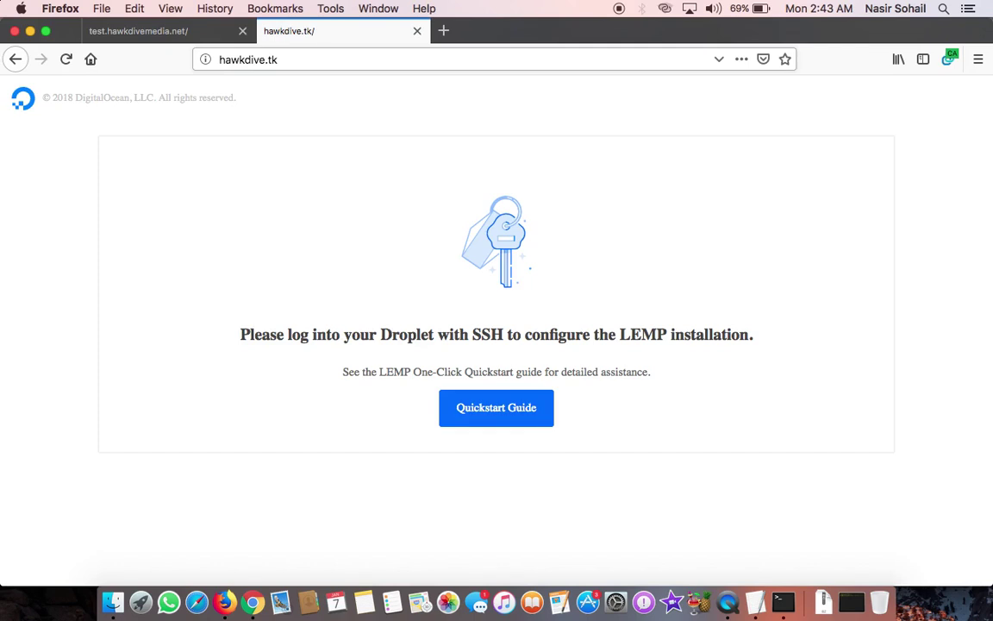
pyautogui.click(155, 32)
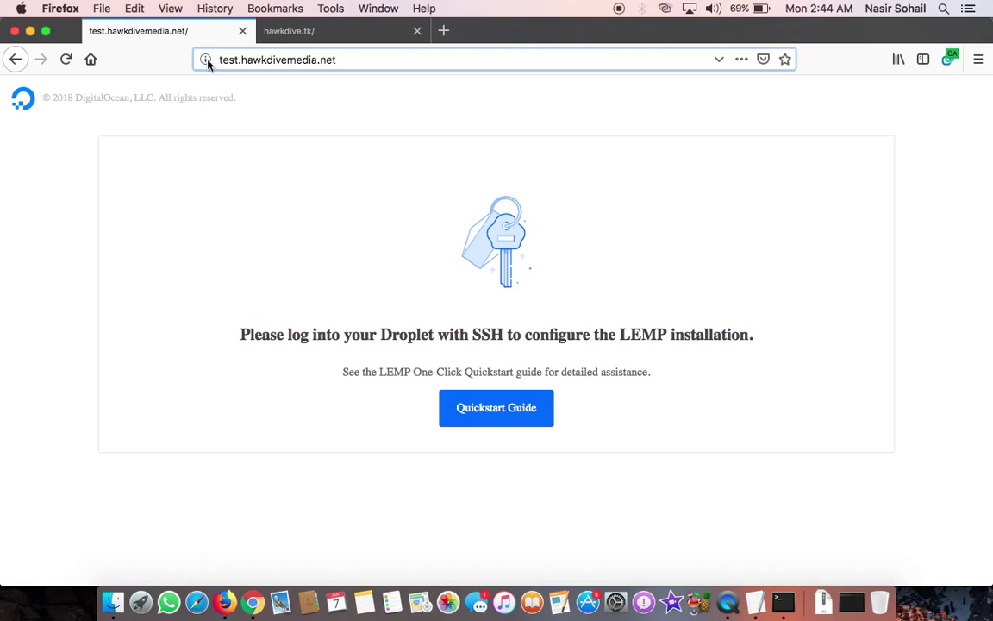
pyautogui.click(253, 603)
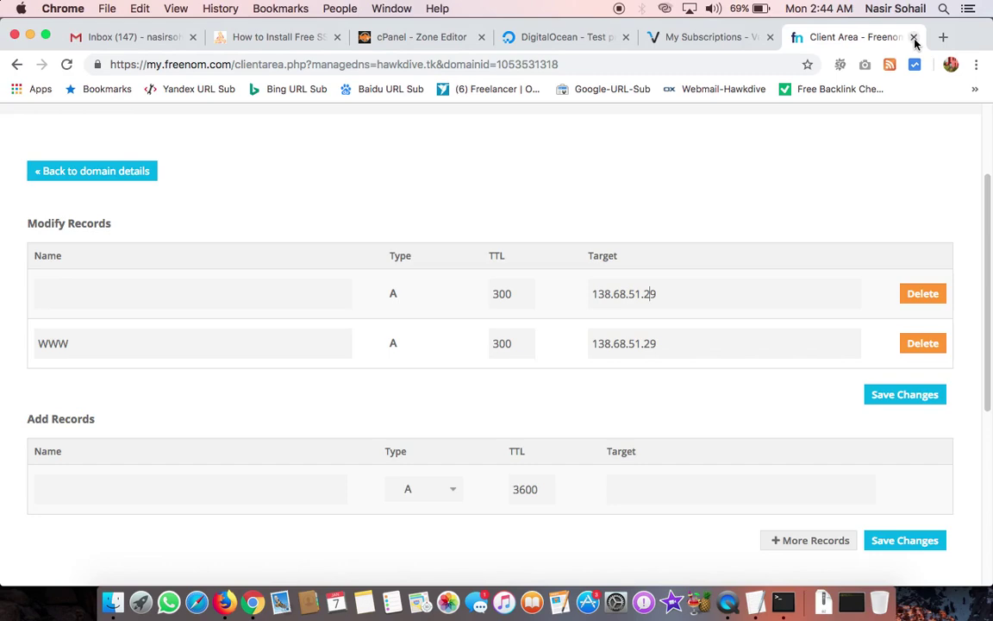
# Step: Switch to the Hawkdive SSL tutorial tab and select the article's web address
pyautogui.click(280, 38)
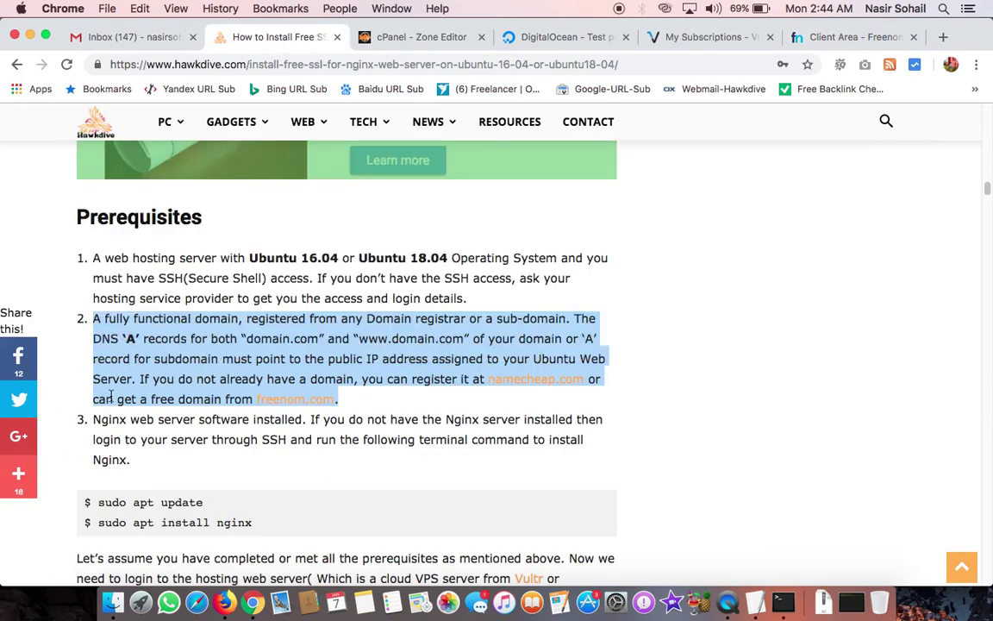
pyautogui.scroll(-10, 111, 398)
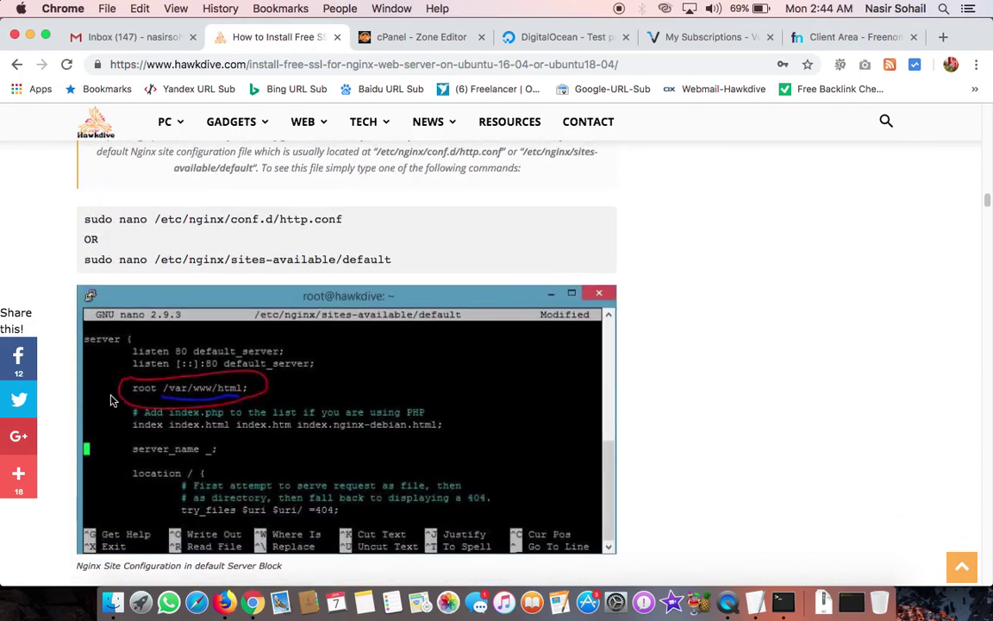
pyautogui.scroll(4, 110, 398)
pyautogui.scroll(-4, 110, 399)
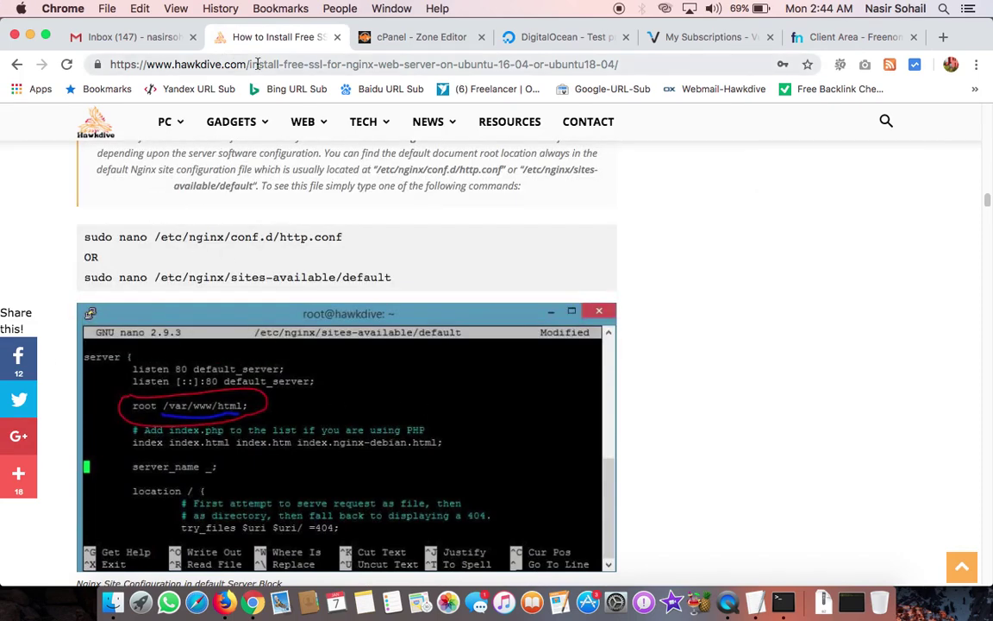
pyautogui.click(257, 64)
pyautogui.click(186, 323)
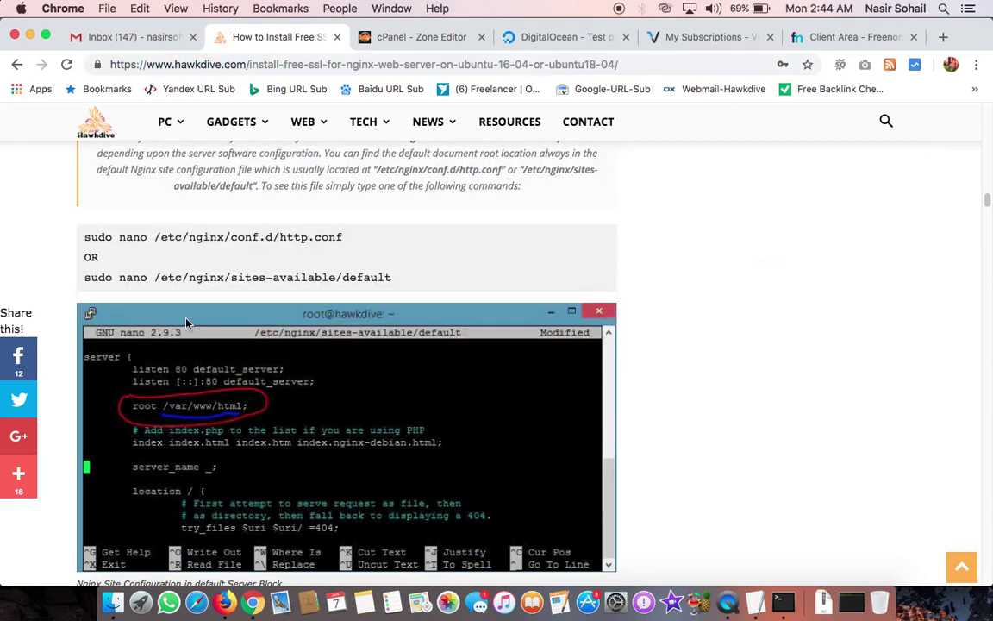
pyautogui.click(235, 66)
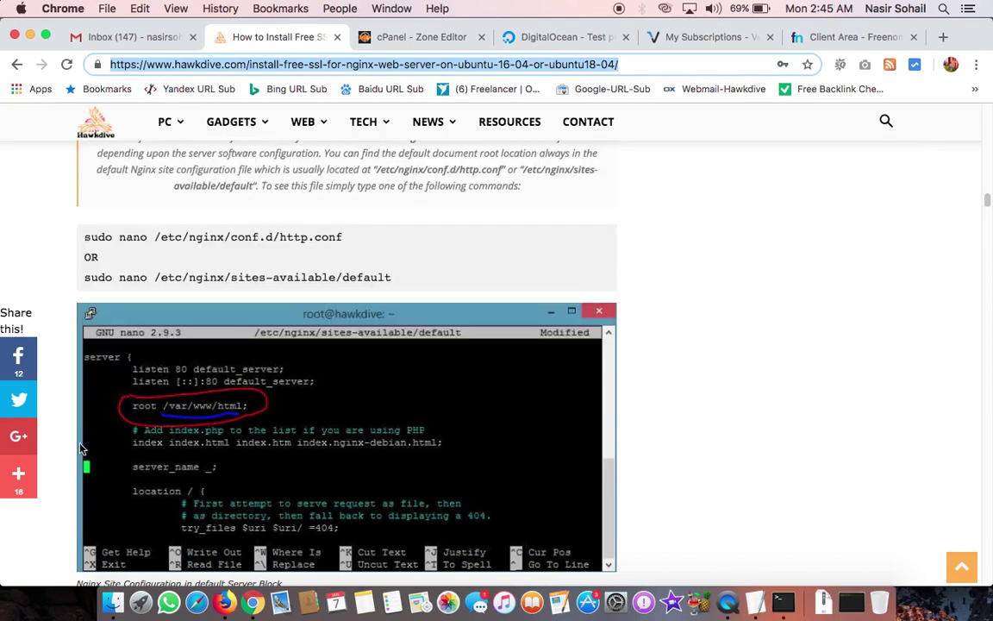
# Step: Scroll the tutorial to the 'To login to your cloud VPS server' paragraph
pyautogui.scroll(-6, 115, 438)
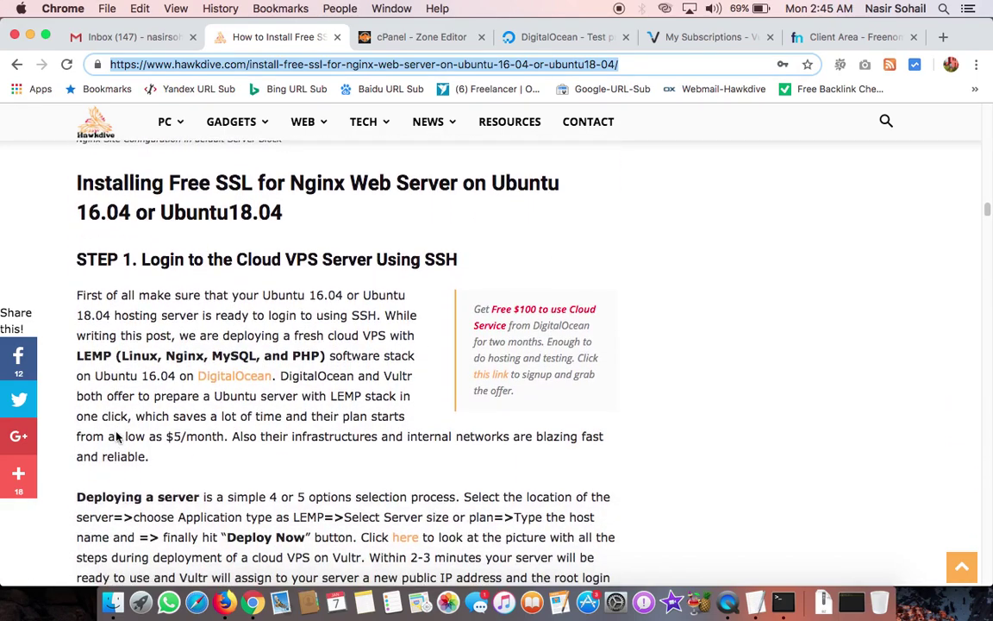
pyautogui.scroll(1, 115, 438)
pyautogui.scroll(-2, 117, 437)
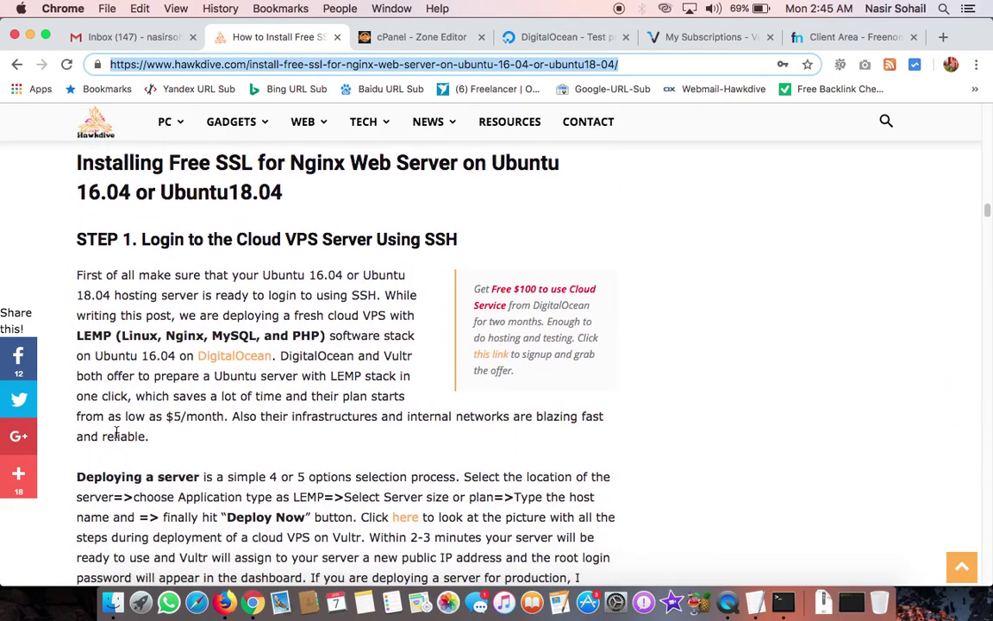
pyautogui.scroll(-4, 117, 438)
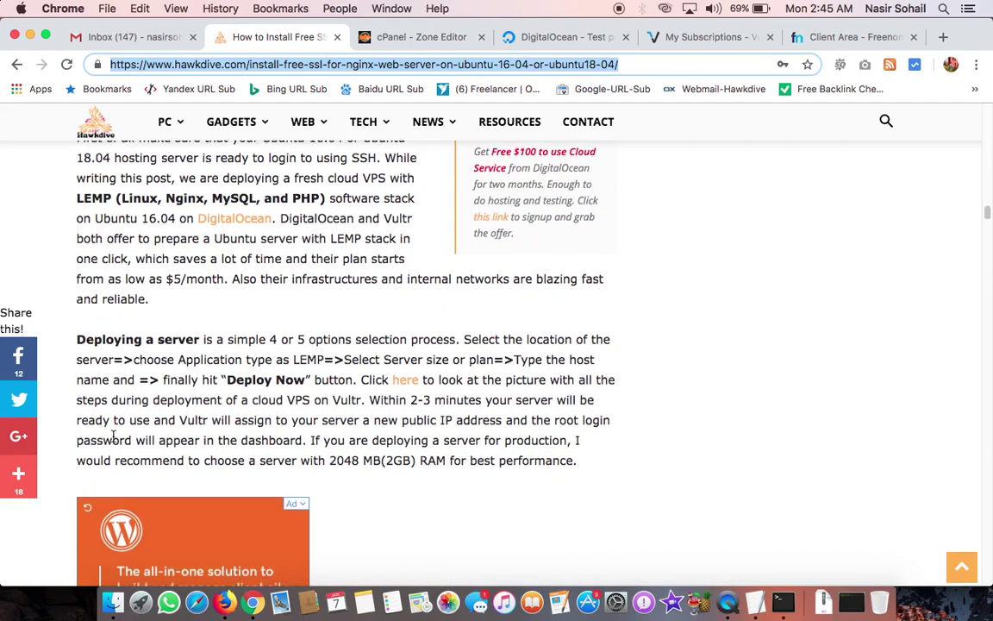
pyautogui.scroll(2, 115, 437)
pyautogui.scroll(-5, 151, 415)
pyautogui.scroll(-3, 152, 415)
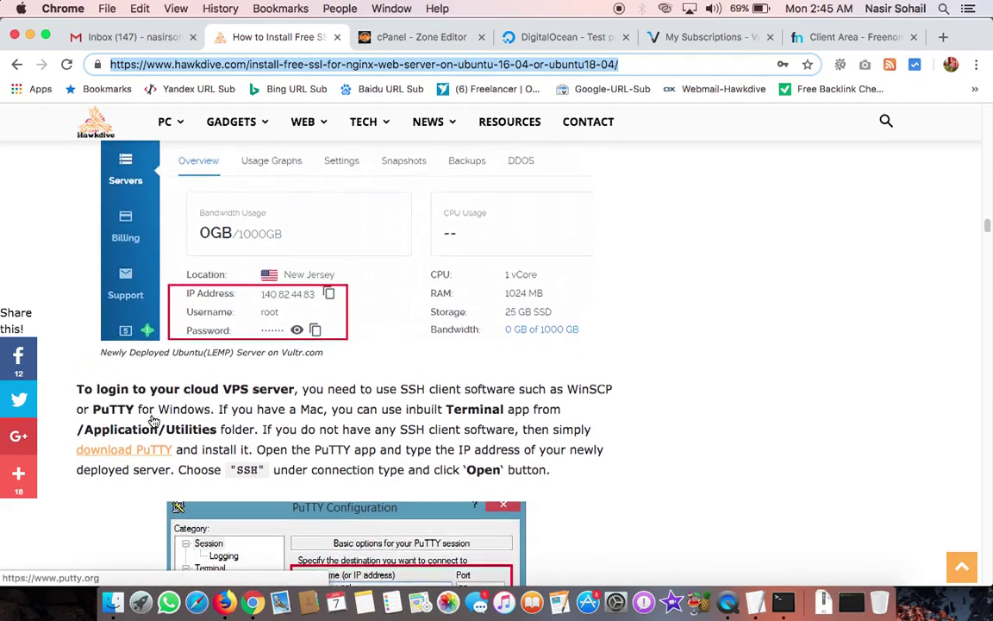
# Step: Copy the hawkdive.tk droplet's IP 138.68.51.29 from the DigitalOcean Test project
pyautogui.click(559, 39)
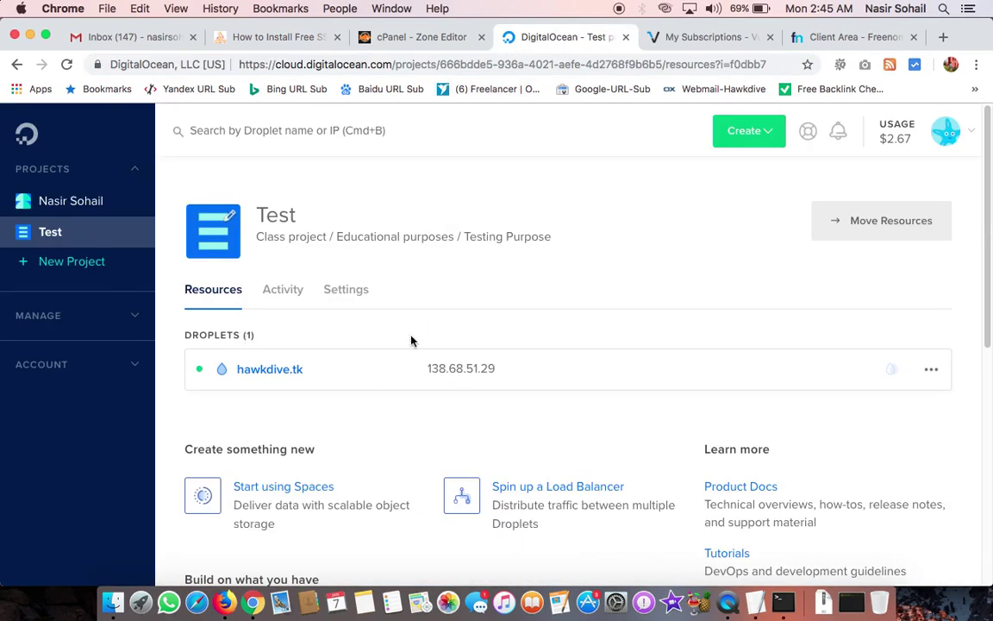
pyautogui.click(509, 369)
# Step: Search for putty, view the PuTTY download page, then close that tab
pyautogui.click(943, 37)
pyautogui.write('putty')
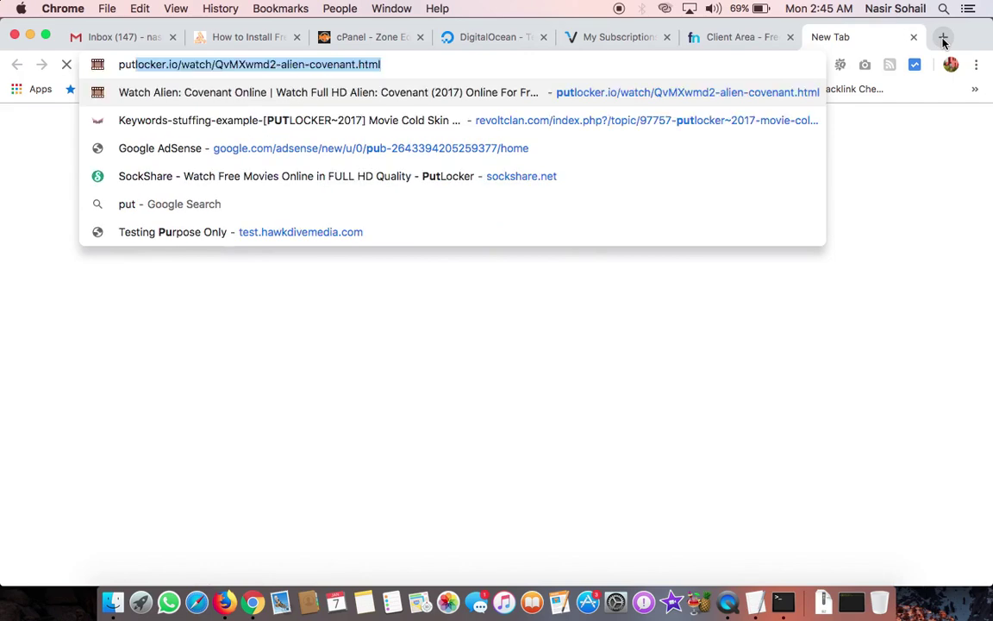
pyautogui.press('Return')
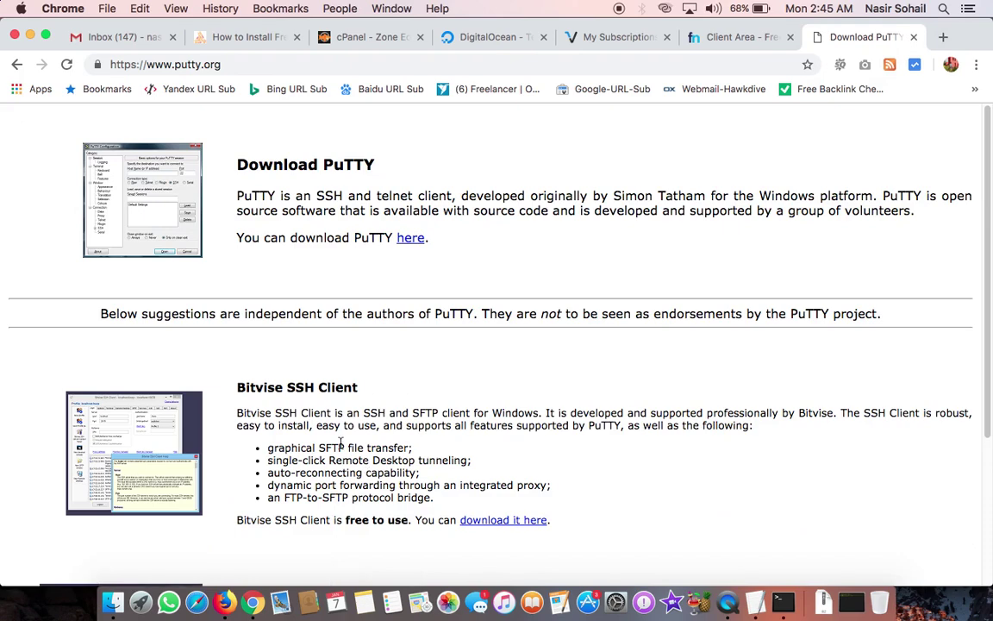
pyautogui.click(914, 37)
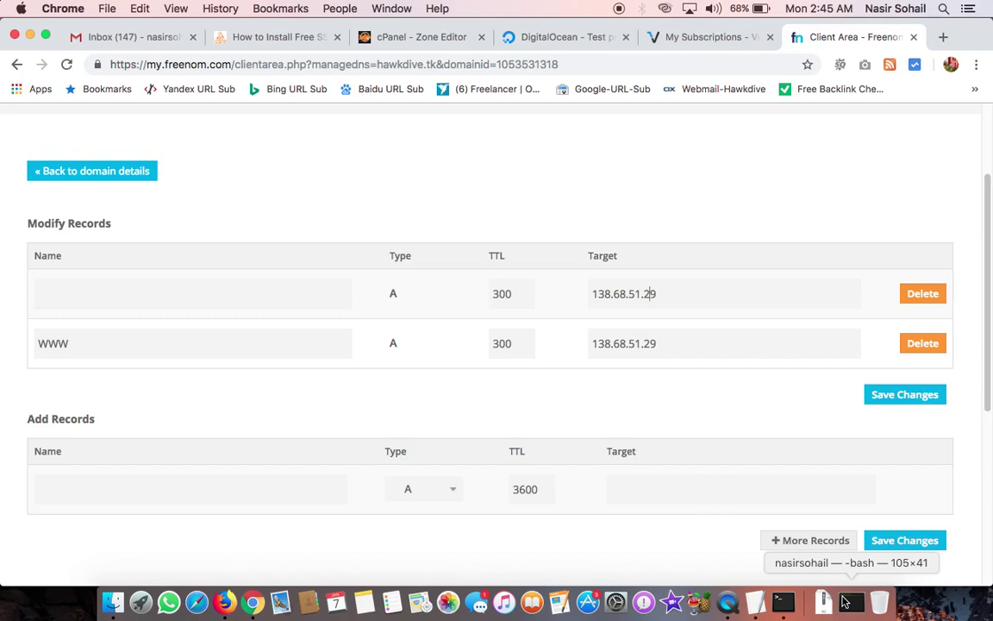
# Step: Restore Terminal and type 'sss root@' at the prompt, then return to the browser
pyautogui.click(858, 615)
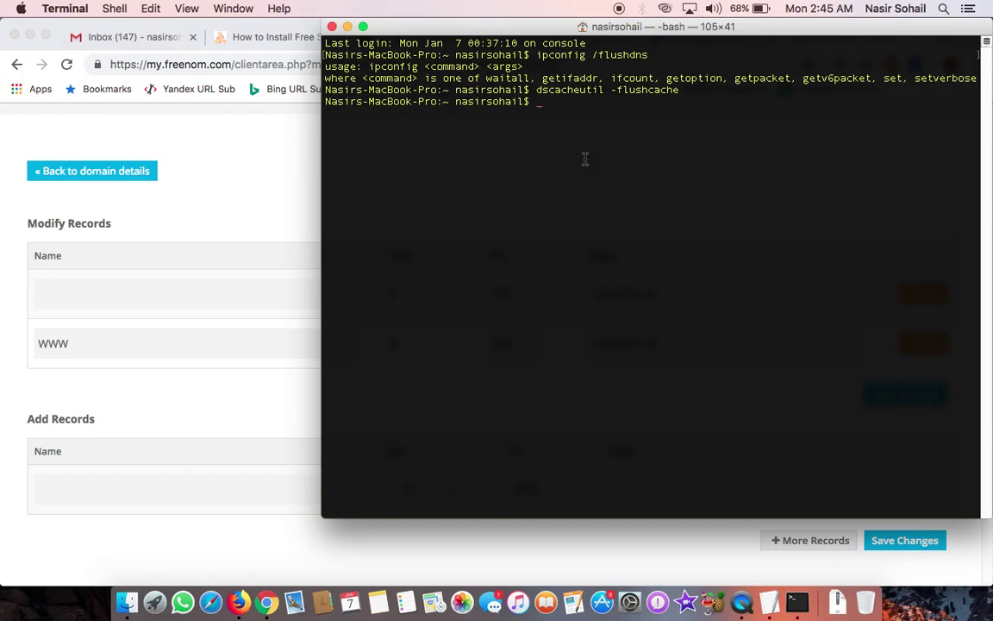
pyautogui.write('sss root@')
pyautogui.click(266, 35)
pyautogui.click(395, 37)
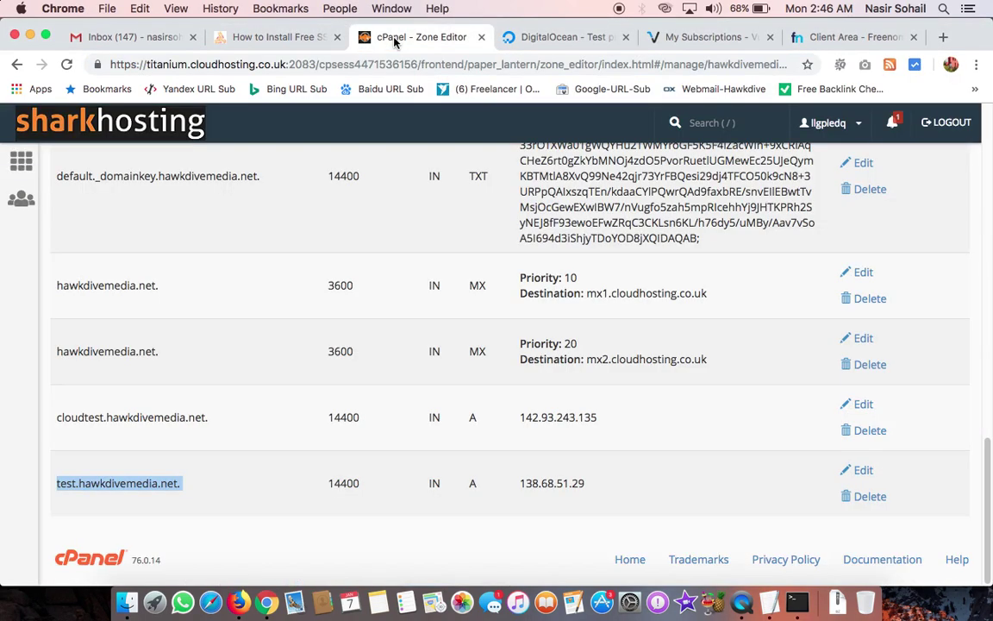
pyautogui.click(552, 39)
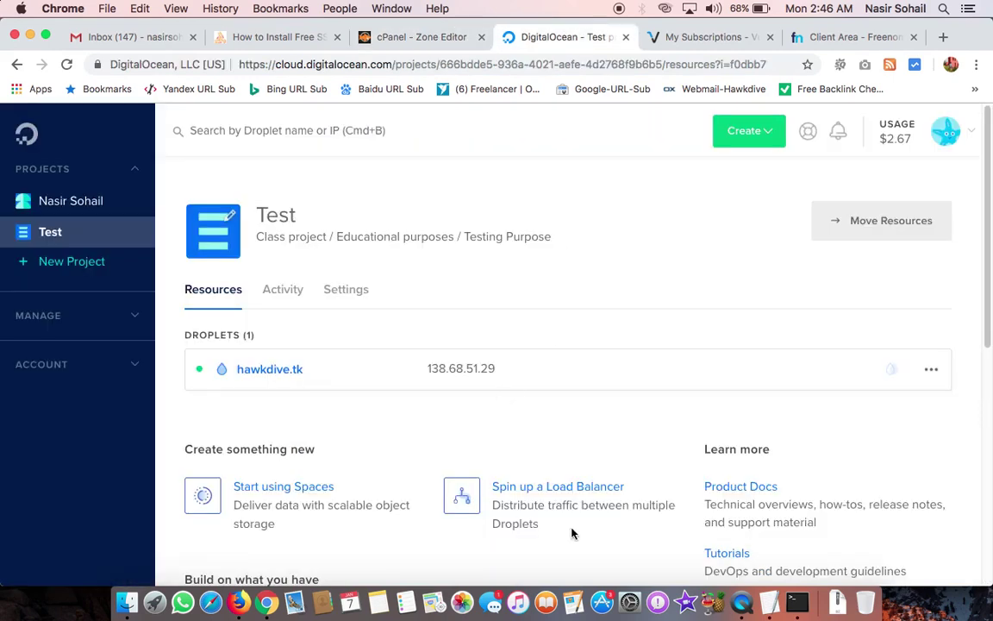
pyautogui.click(789, 603)
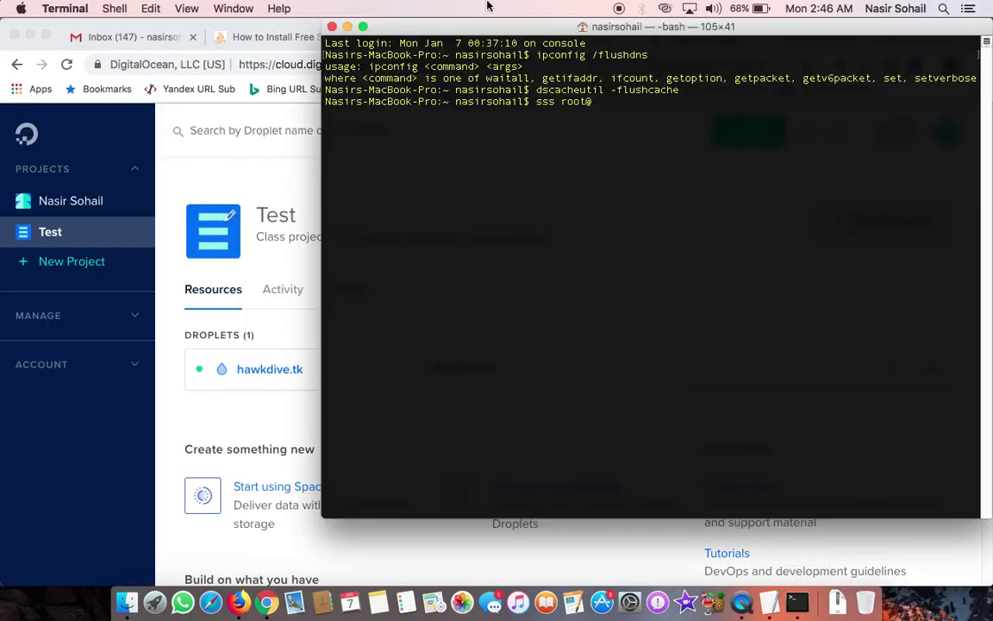
pyautogui.click(313, 284)
pyautogui.click(510, 371)
pyautogui.click(798, 602)
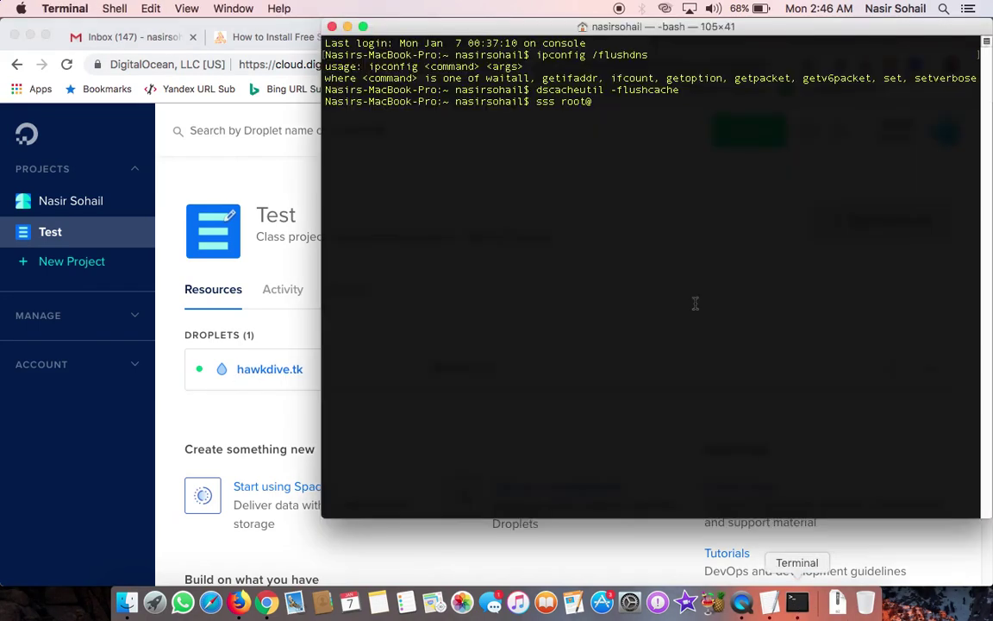
pyautogui.rightClick(607, 101)
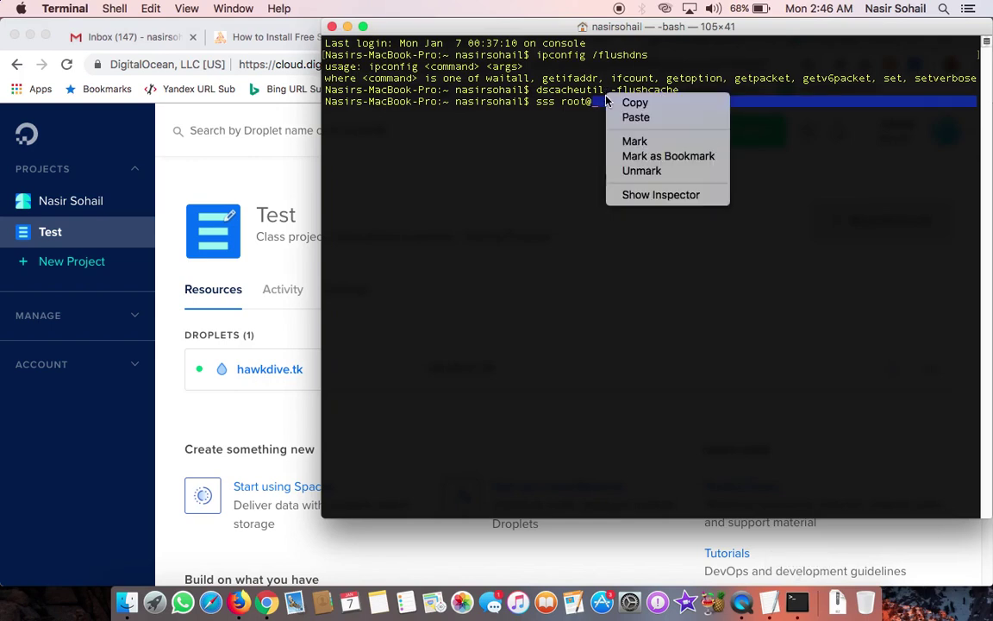
pyautogui.click(635, 117)
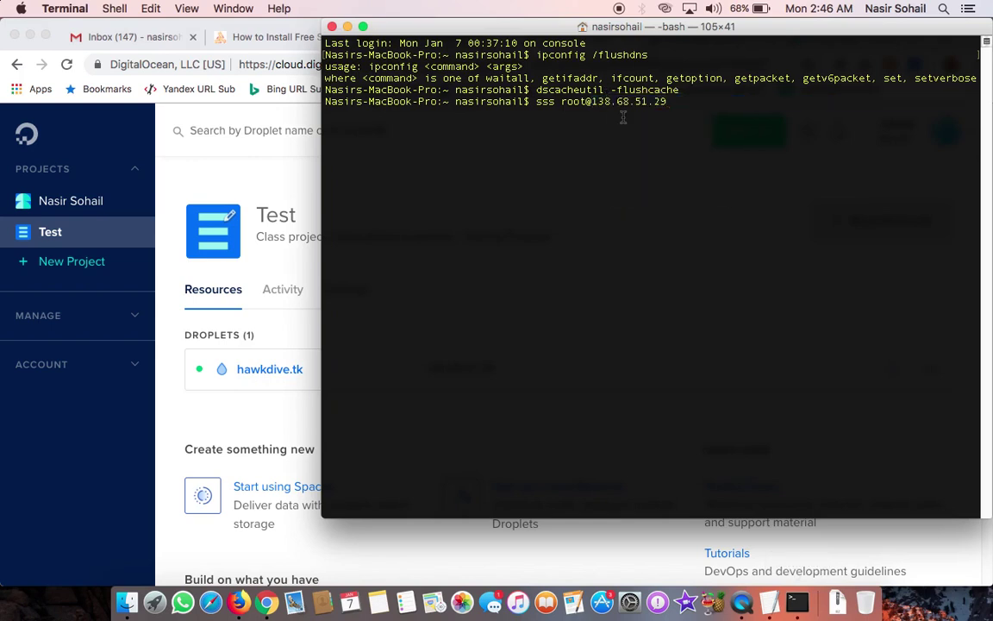
pyautogui.press('Return')
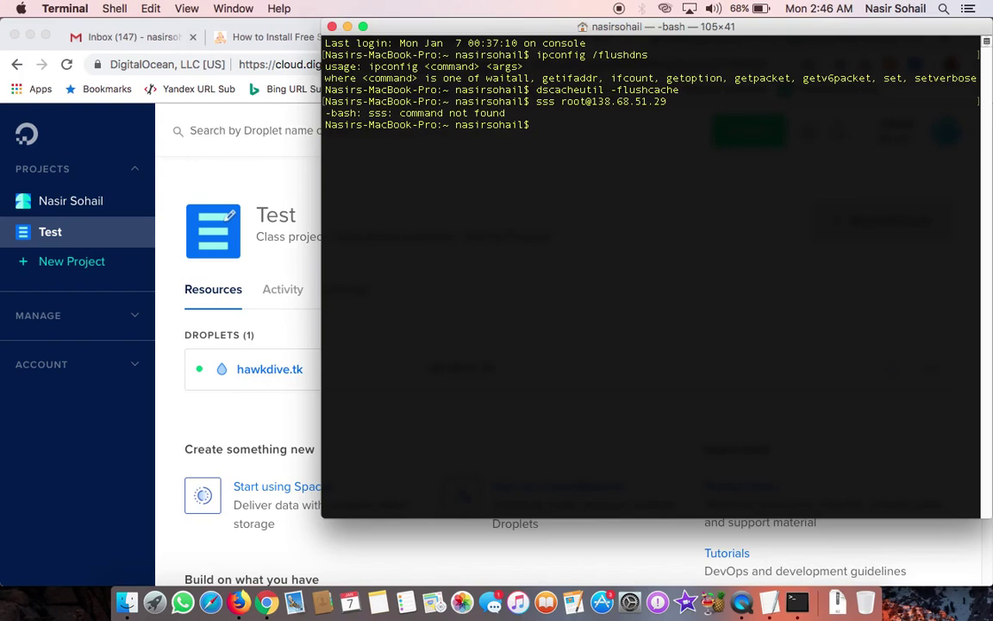
pyautogui.write('ssh root@')
pyautogui.rightClick(611, 131)
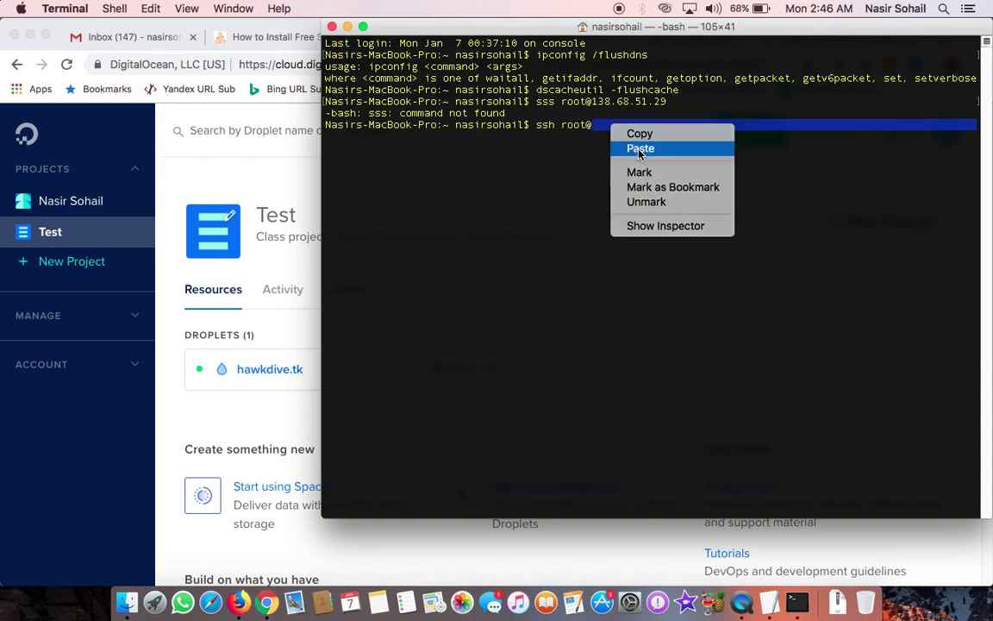
pyautogui.click(638, 147)
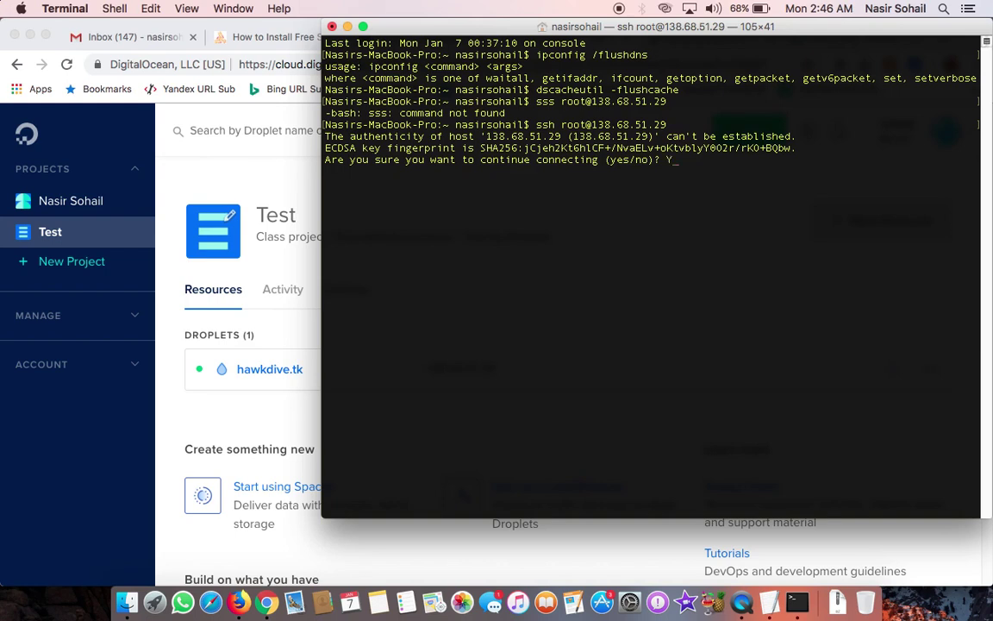
pyautogui.write('Ye')
pyautogui.press('Return')
pyautogui.write('Yes')
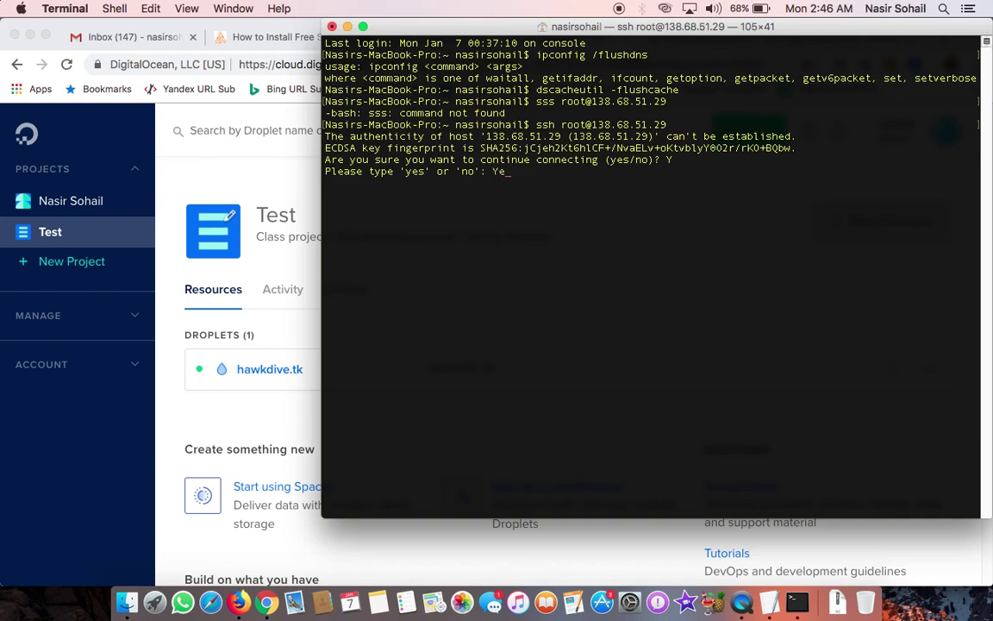
pyautogui.press('Return')
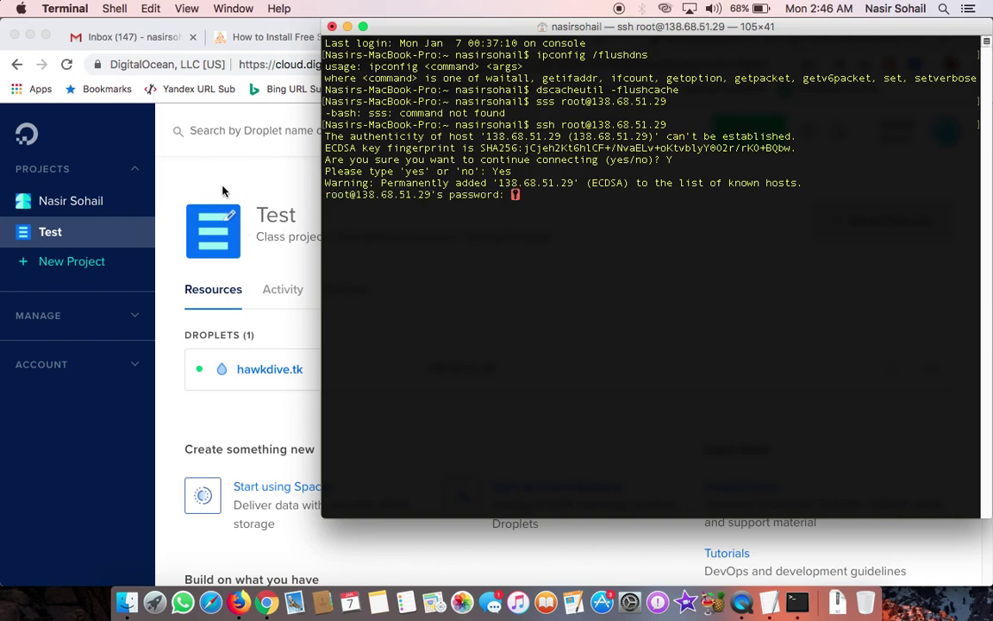
pyautogui.click(200, 164)
pyautogui.click(131, 36)
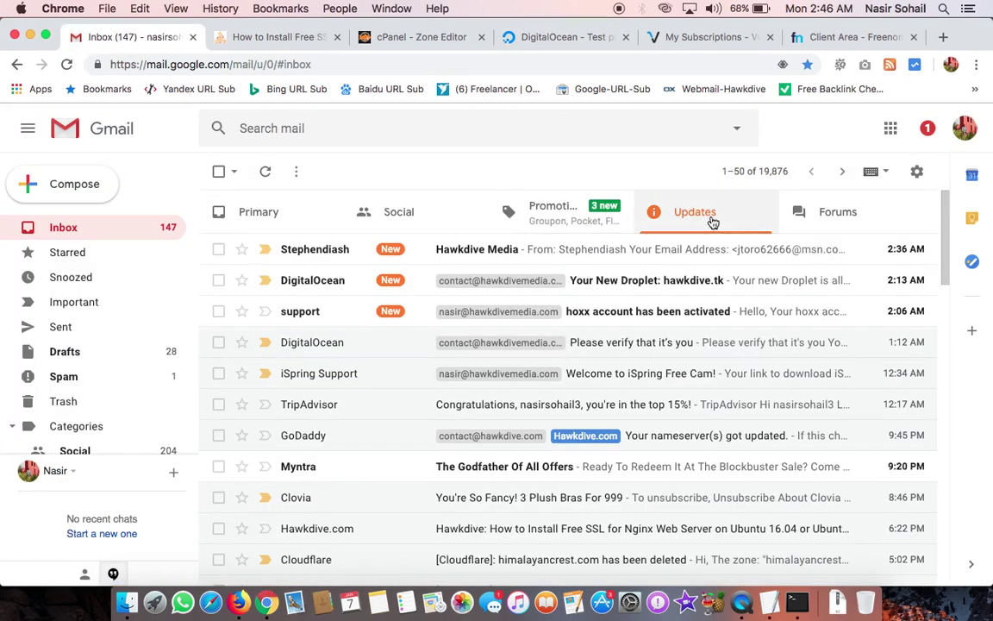
# Step: Read the 'Your New Droplet: hawkdive.tk' email, briefly checking the DigitalOcean project page
pyautogui.click(714, 290)
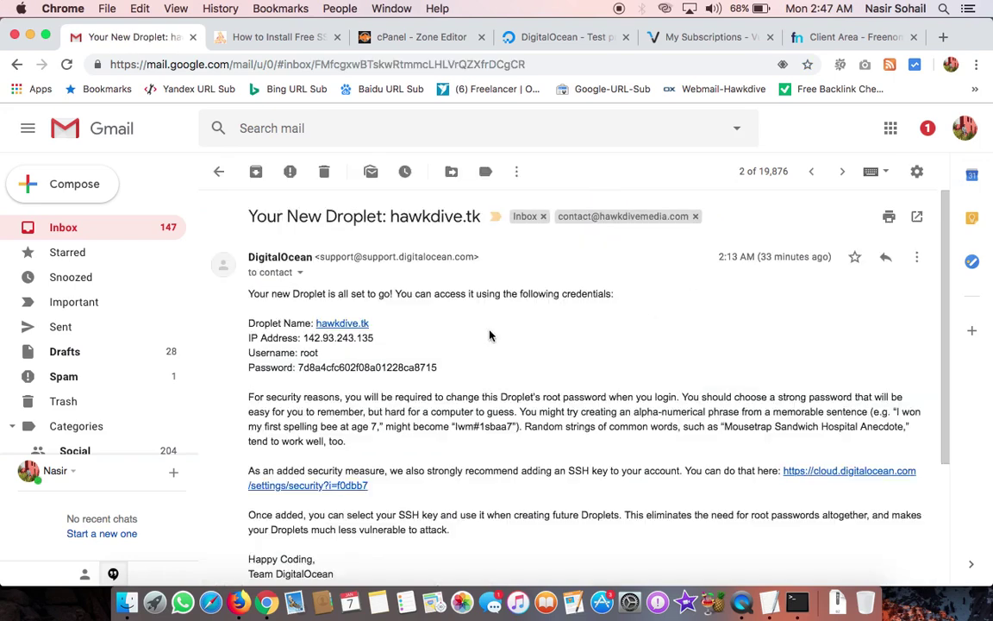
pyautogui.click(532, 38)
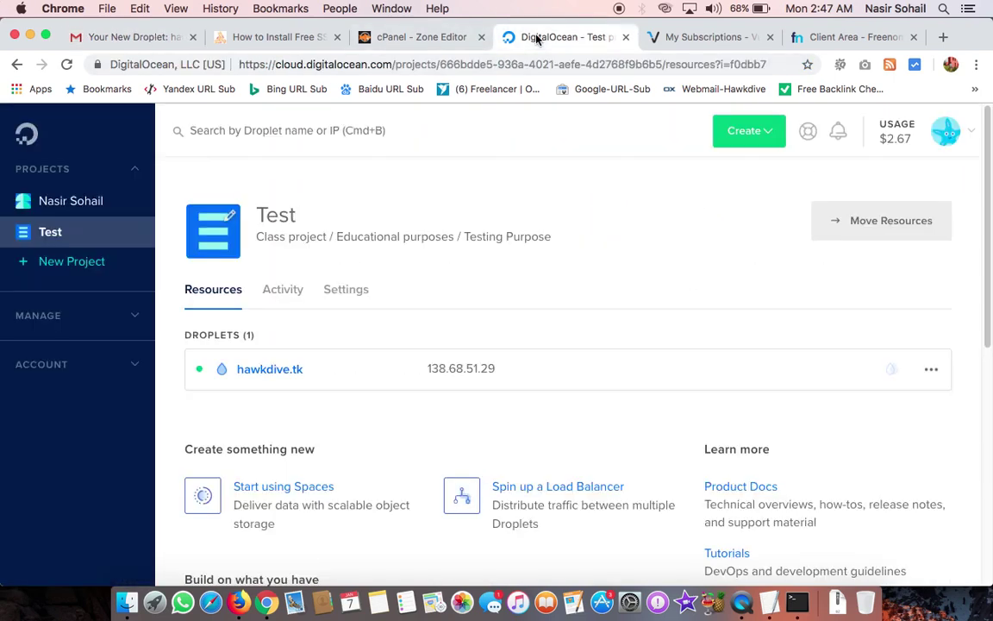
pyautogui.click(121, 38)
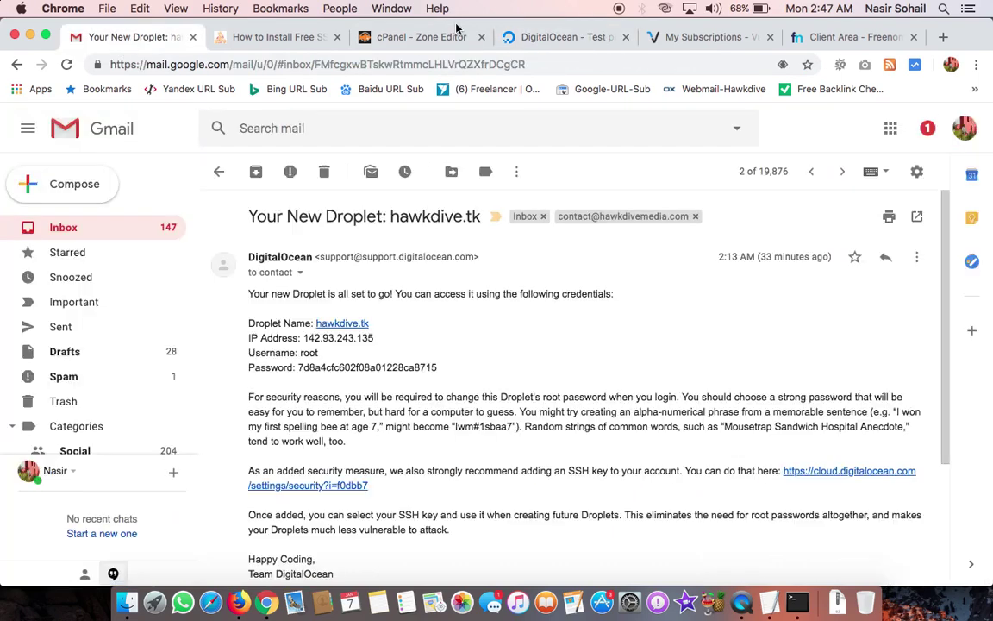
# Step: Open Gmail's full settings page and move to the Accounts and Import section
pyautogui.click(916, 170)
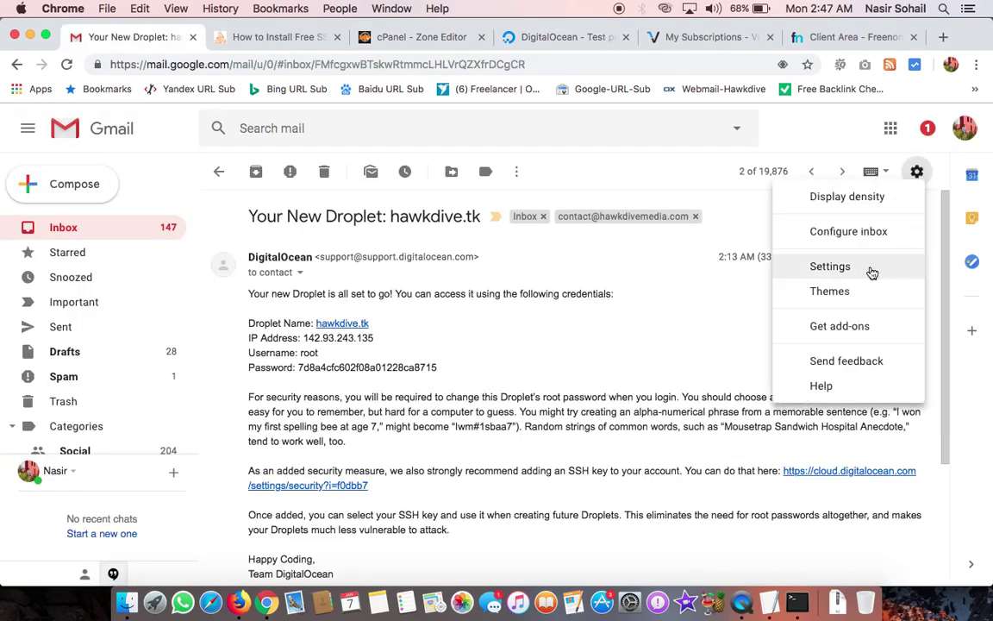
pyautogui.click(871, 268)
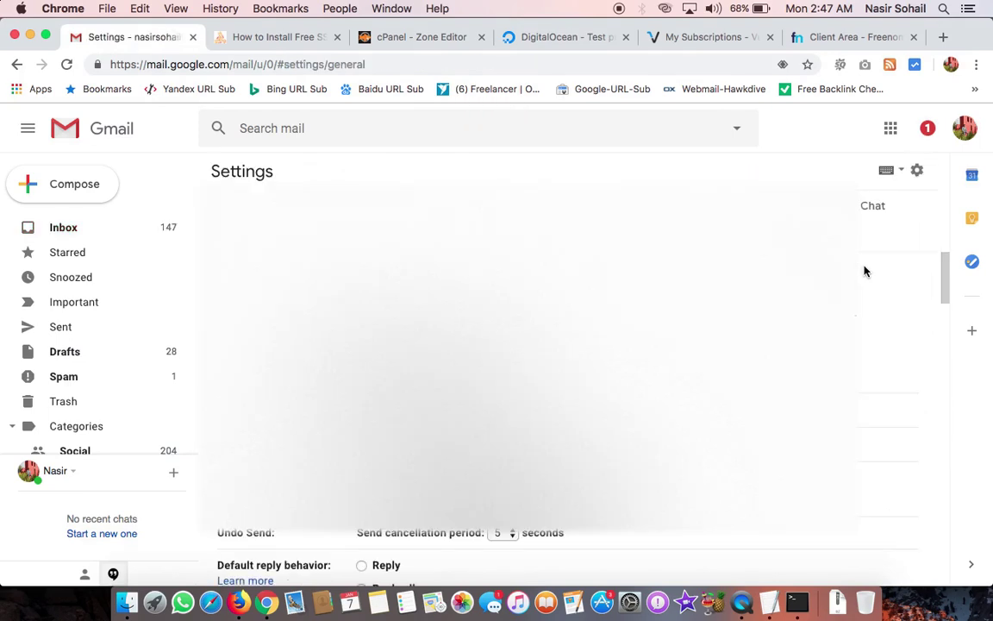
pyautogui.scroll(-5, 543, 345)
pyautogui.scroll(3, 543, 345)
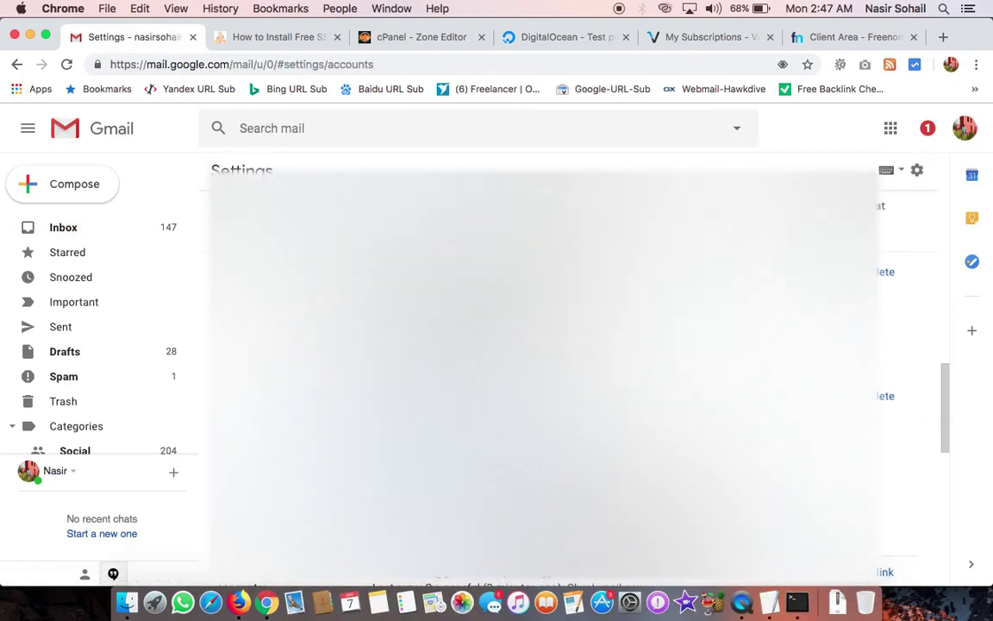
pyautogui.scroll(-1, 543, 345)
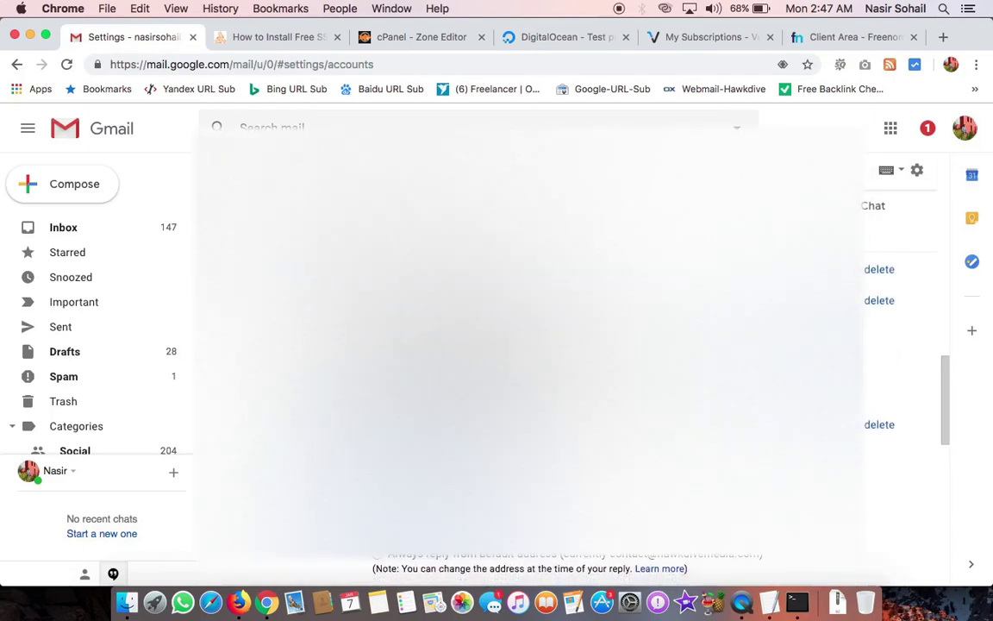
pyautogui.scroll(-2, 544, 345)
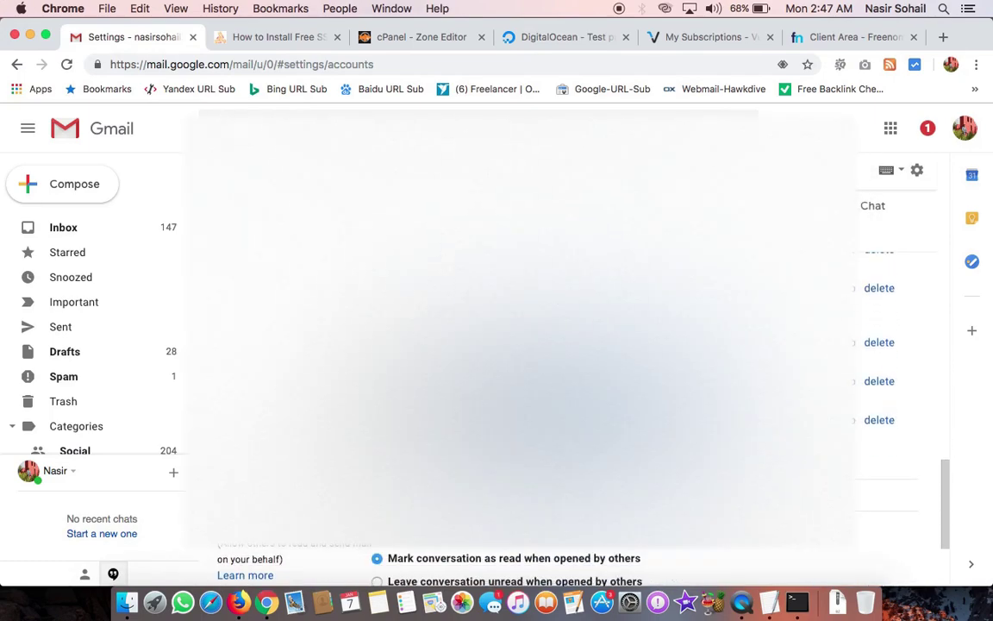